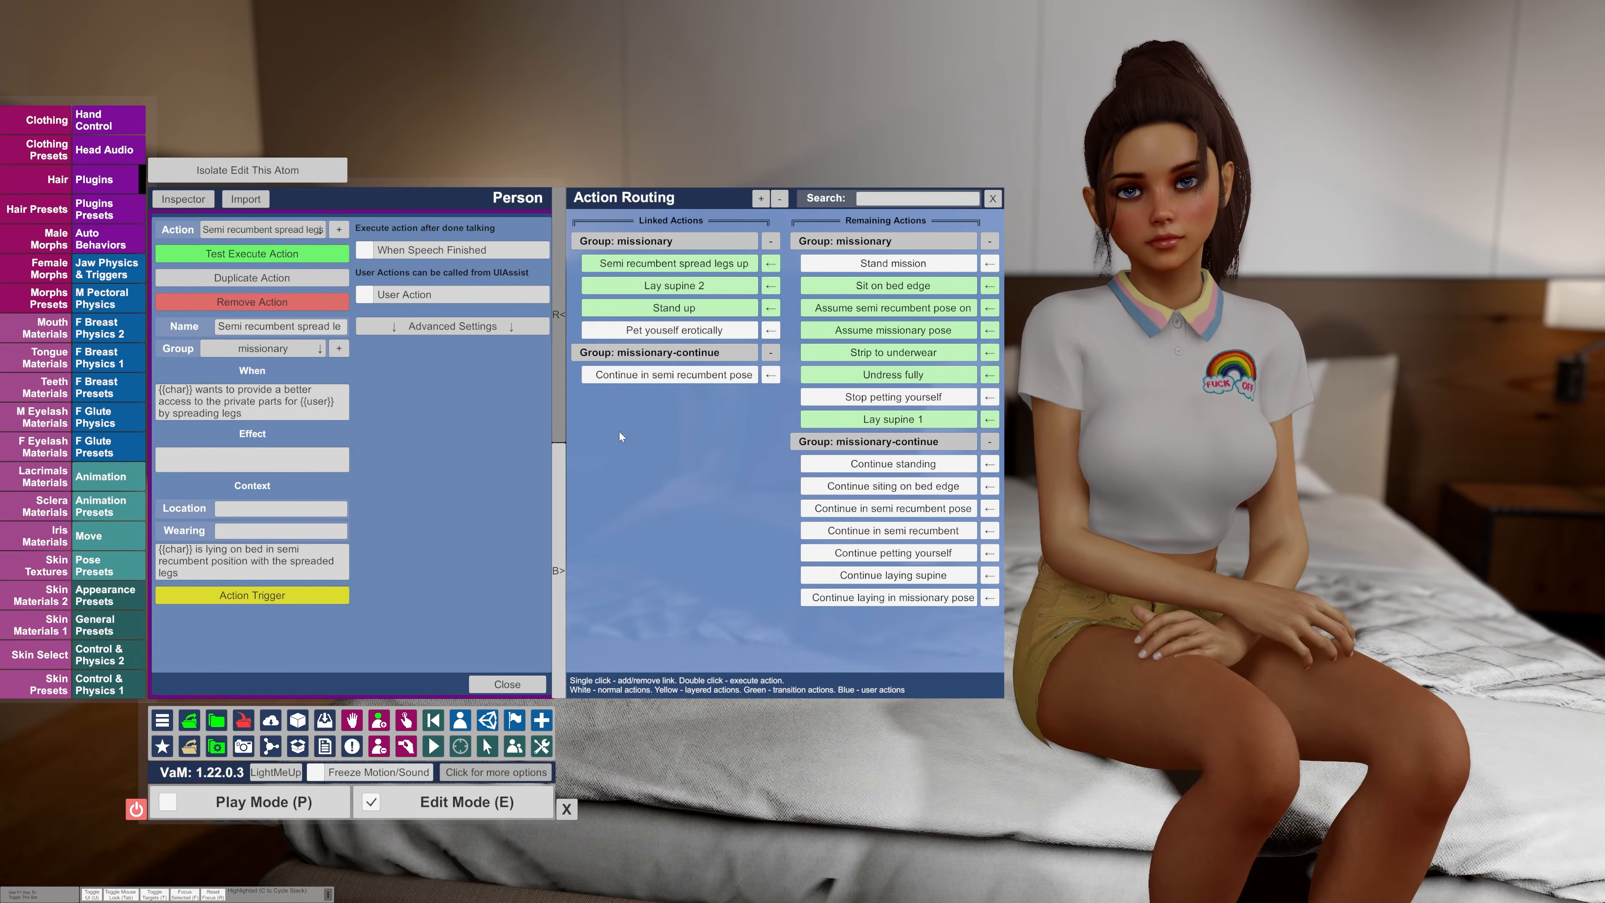
- Open the action browser beside the action editor and look through the actions offered in the action selector
{"action": "left_click", "coordinate": [558, 485]}
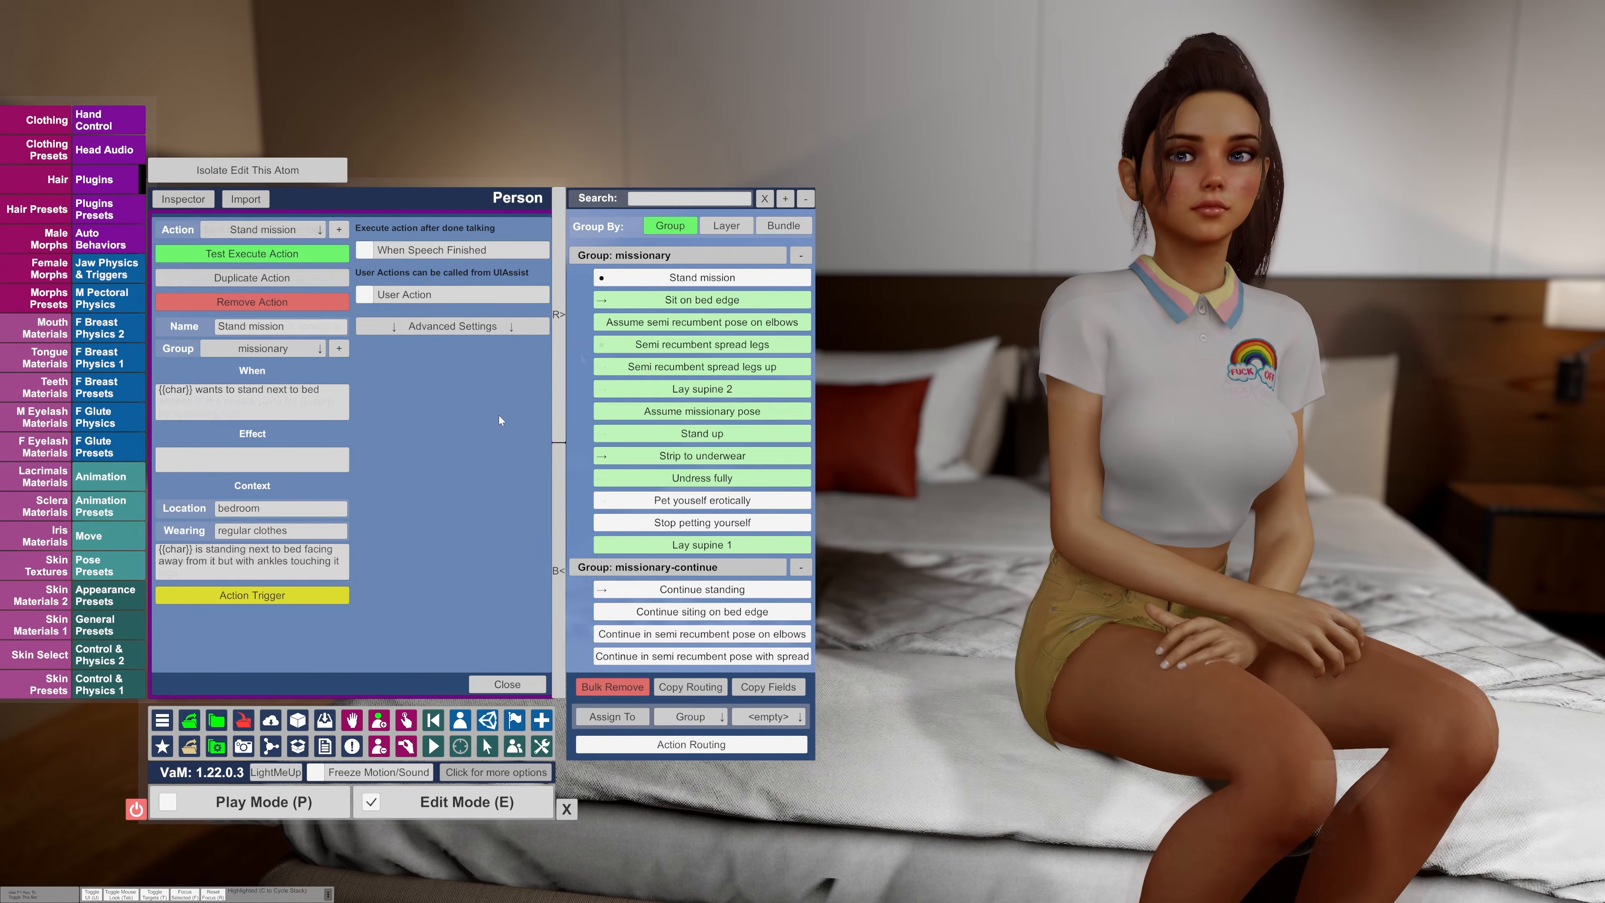
{"action": "left_click", "coordinate": [305, 232]}
{"action": "scroll", "coordinate": [298, 289], "scroll_direction": "down", "scroll_amount": 8}
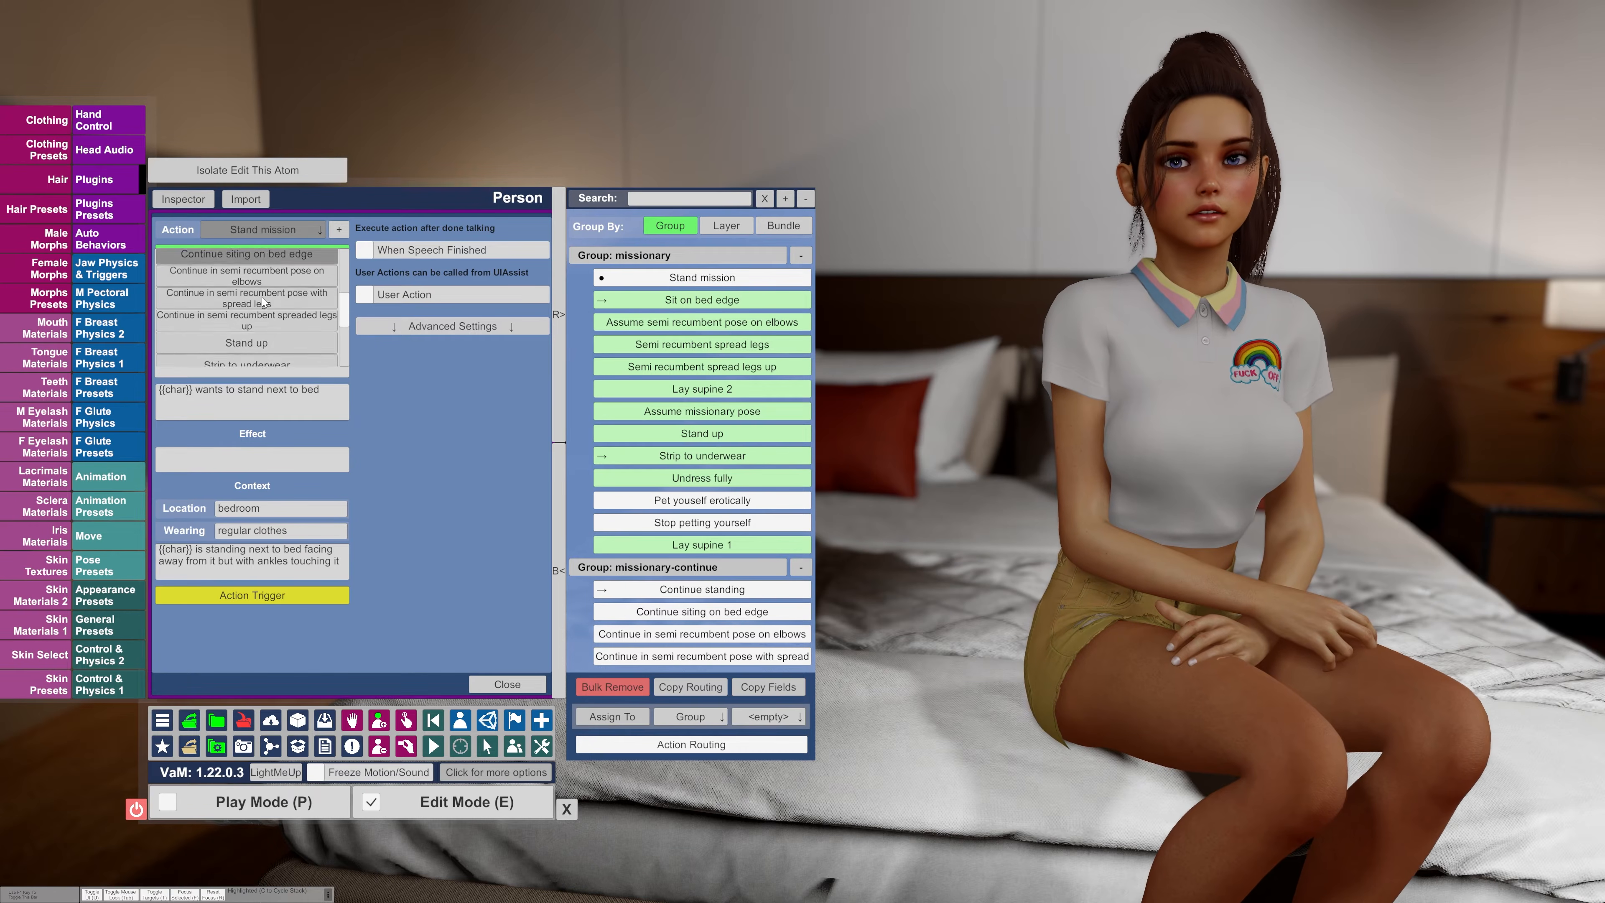
{"action": "scroll", "coordinate": [259, 301], "scroll_direction": "up", "scroll_amount": 3}
{"action": "left_click", "coordinate": [278, 228]}
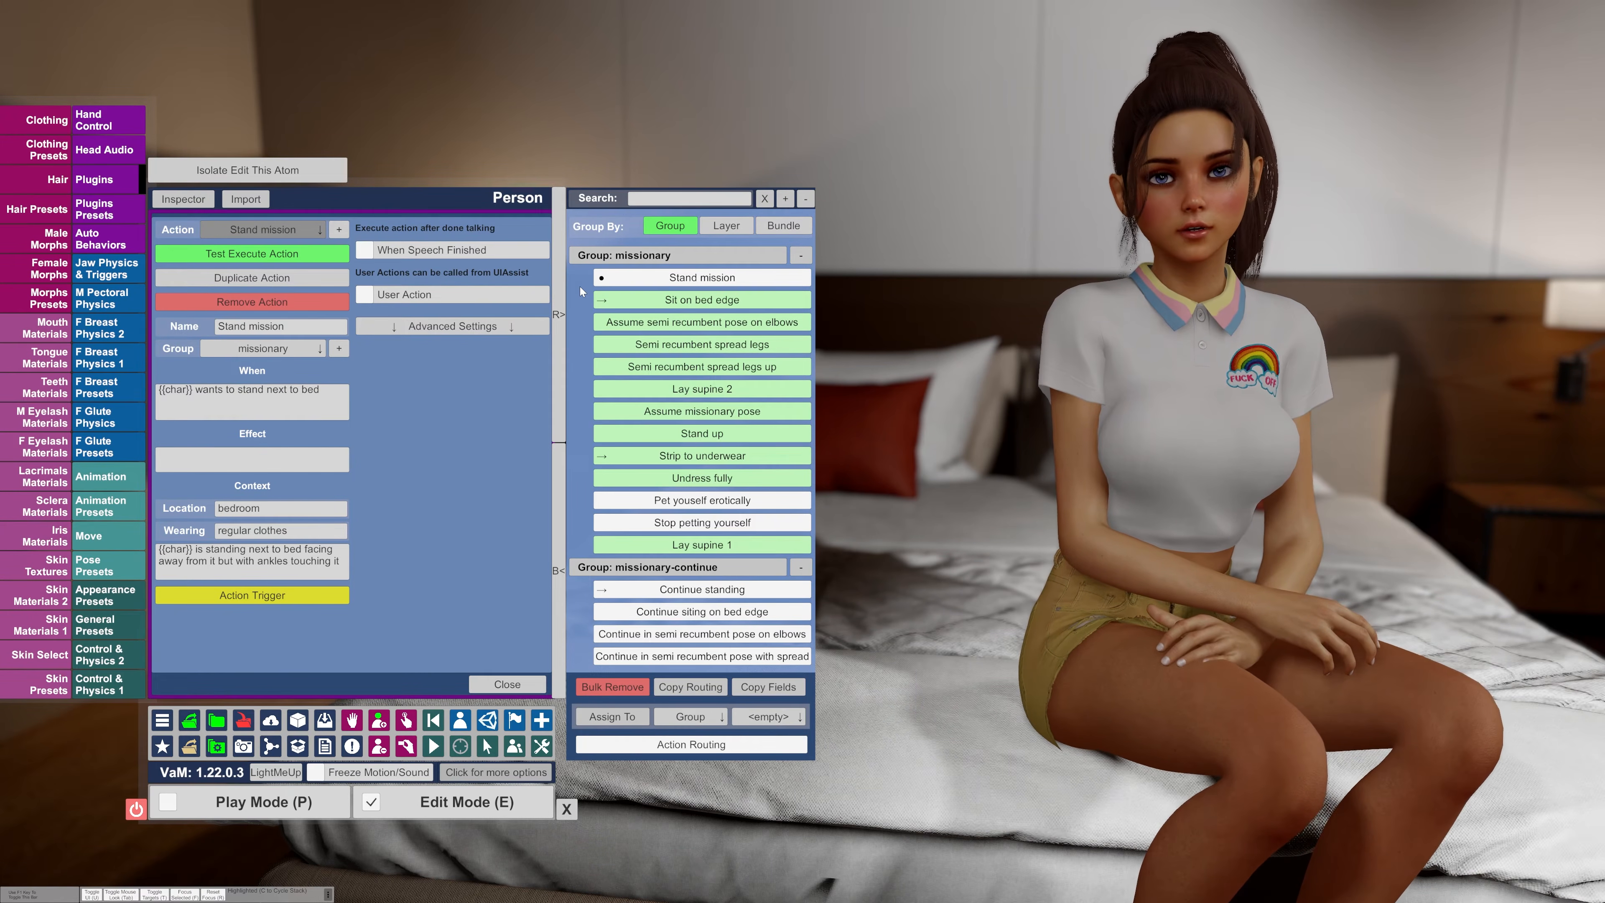
{"action": "left_click", "coordinate": [676, 300]}
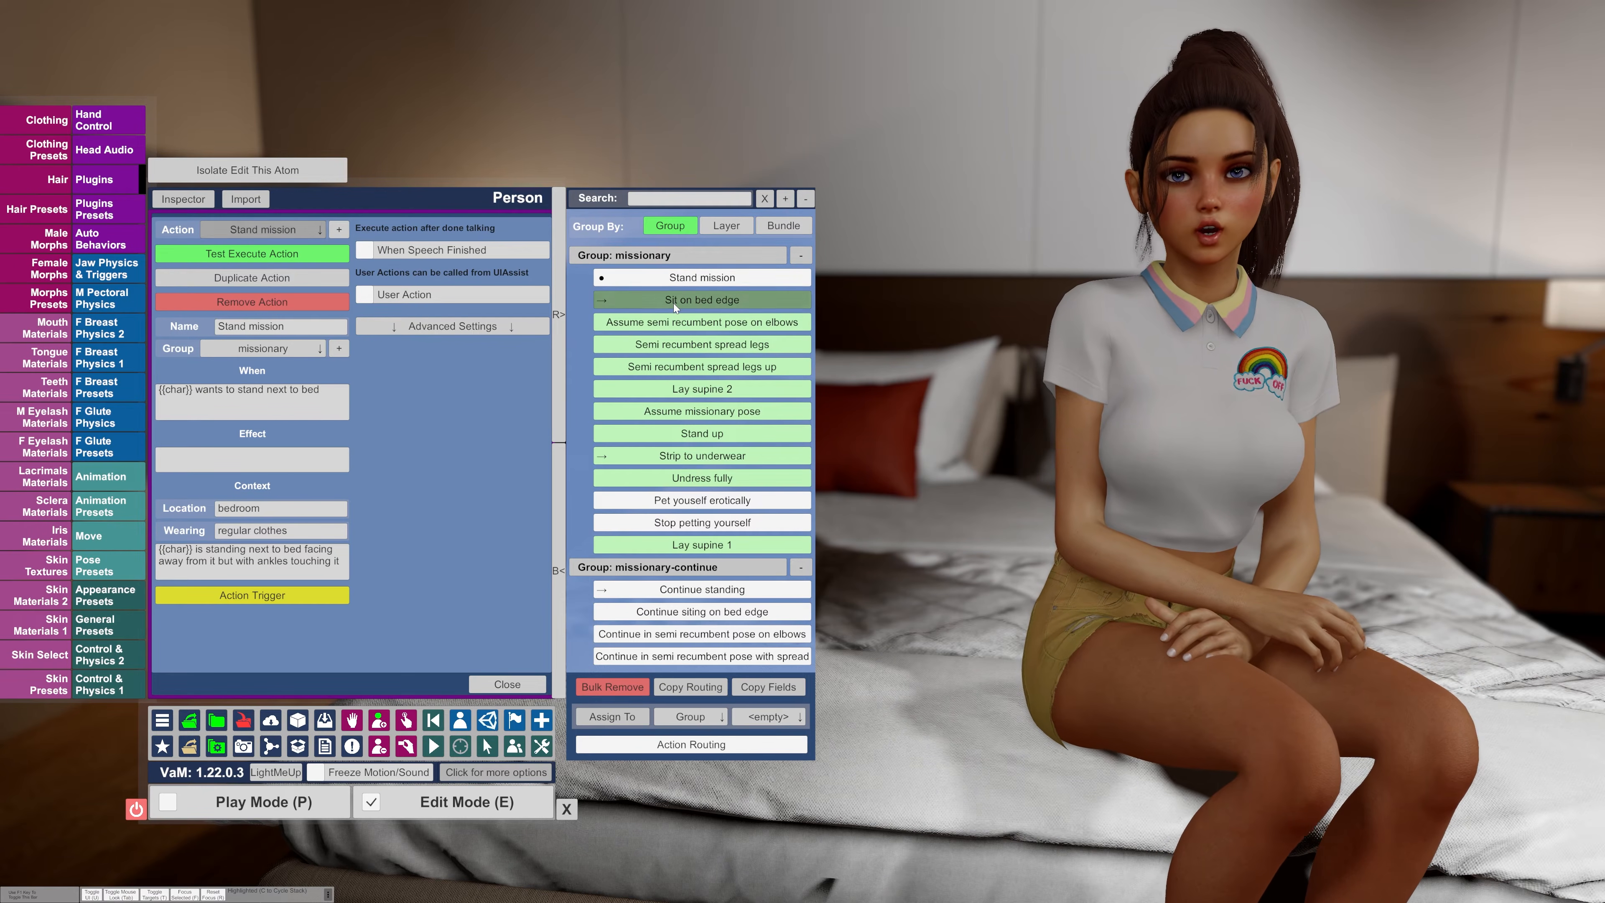
{"action": "left_click", "coordinate": [662, 344]}
{"action": "left_click", "coordinate": [655, 367]}
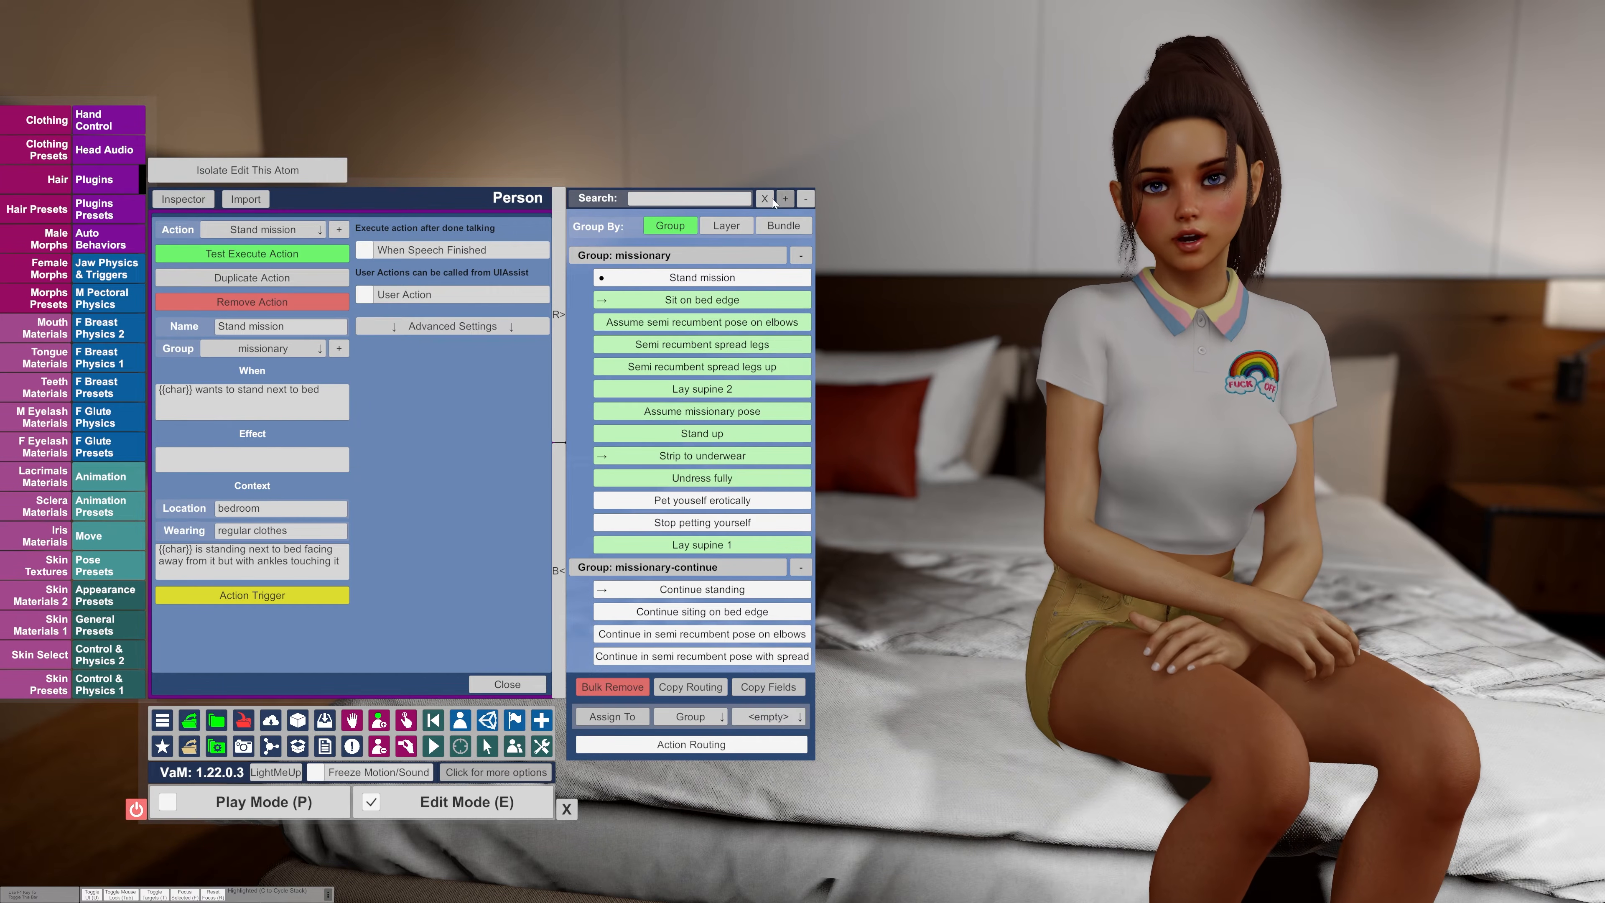
- Search the action browser for "stand" and clear the search to restore the full action list
{"action": "left_click", "coordinate": [695, 196]}
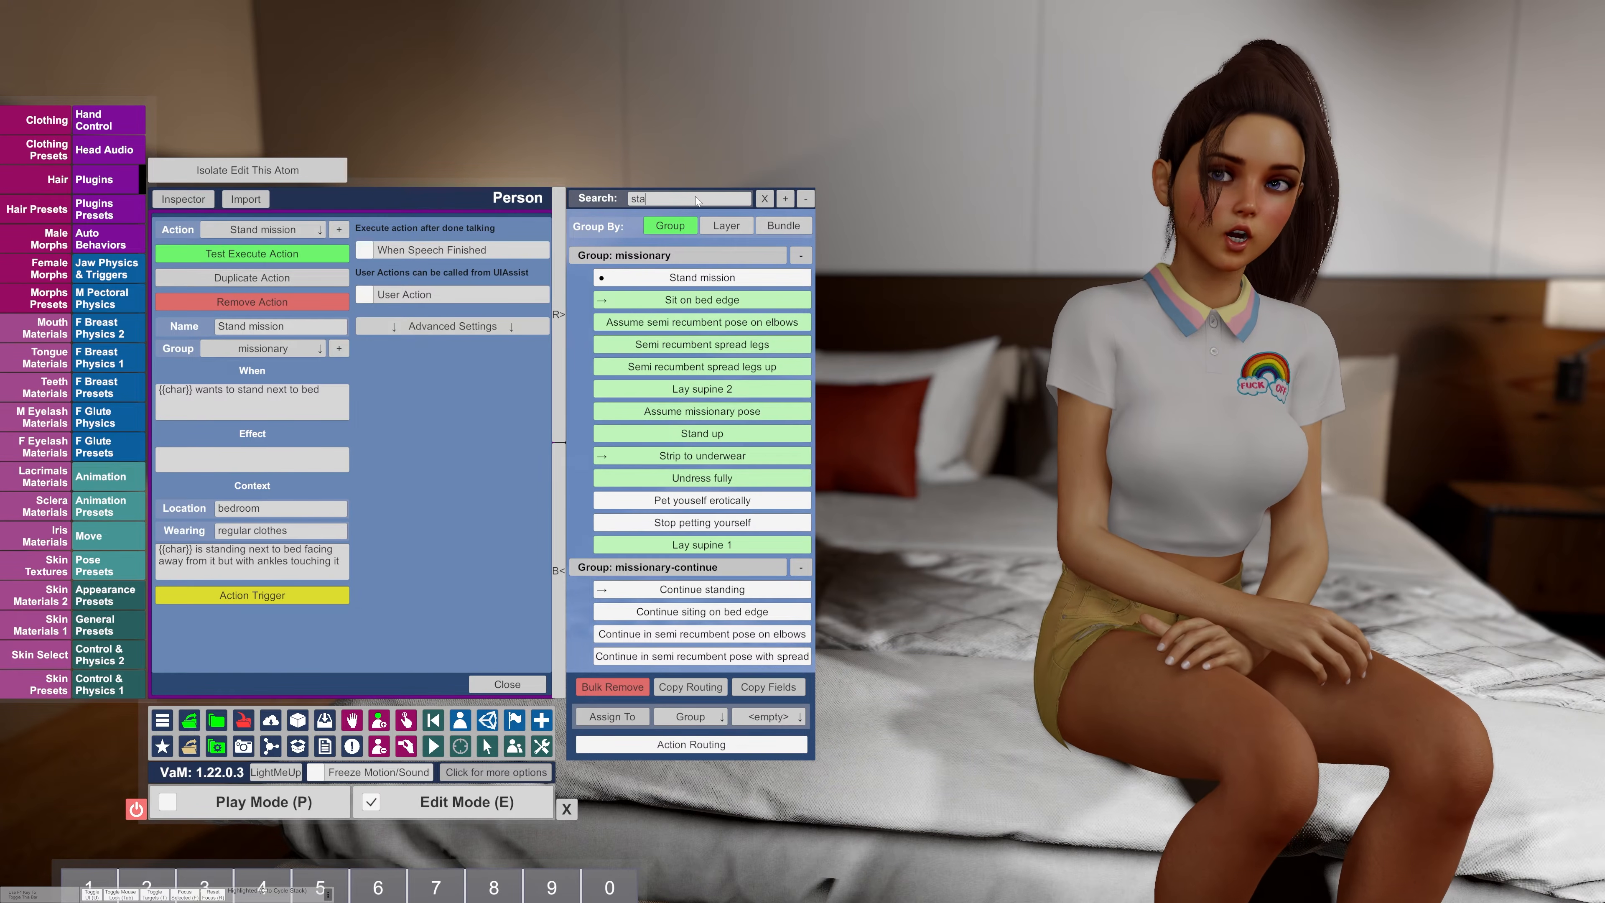
{"action": "type", "text": "stand"}
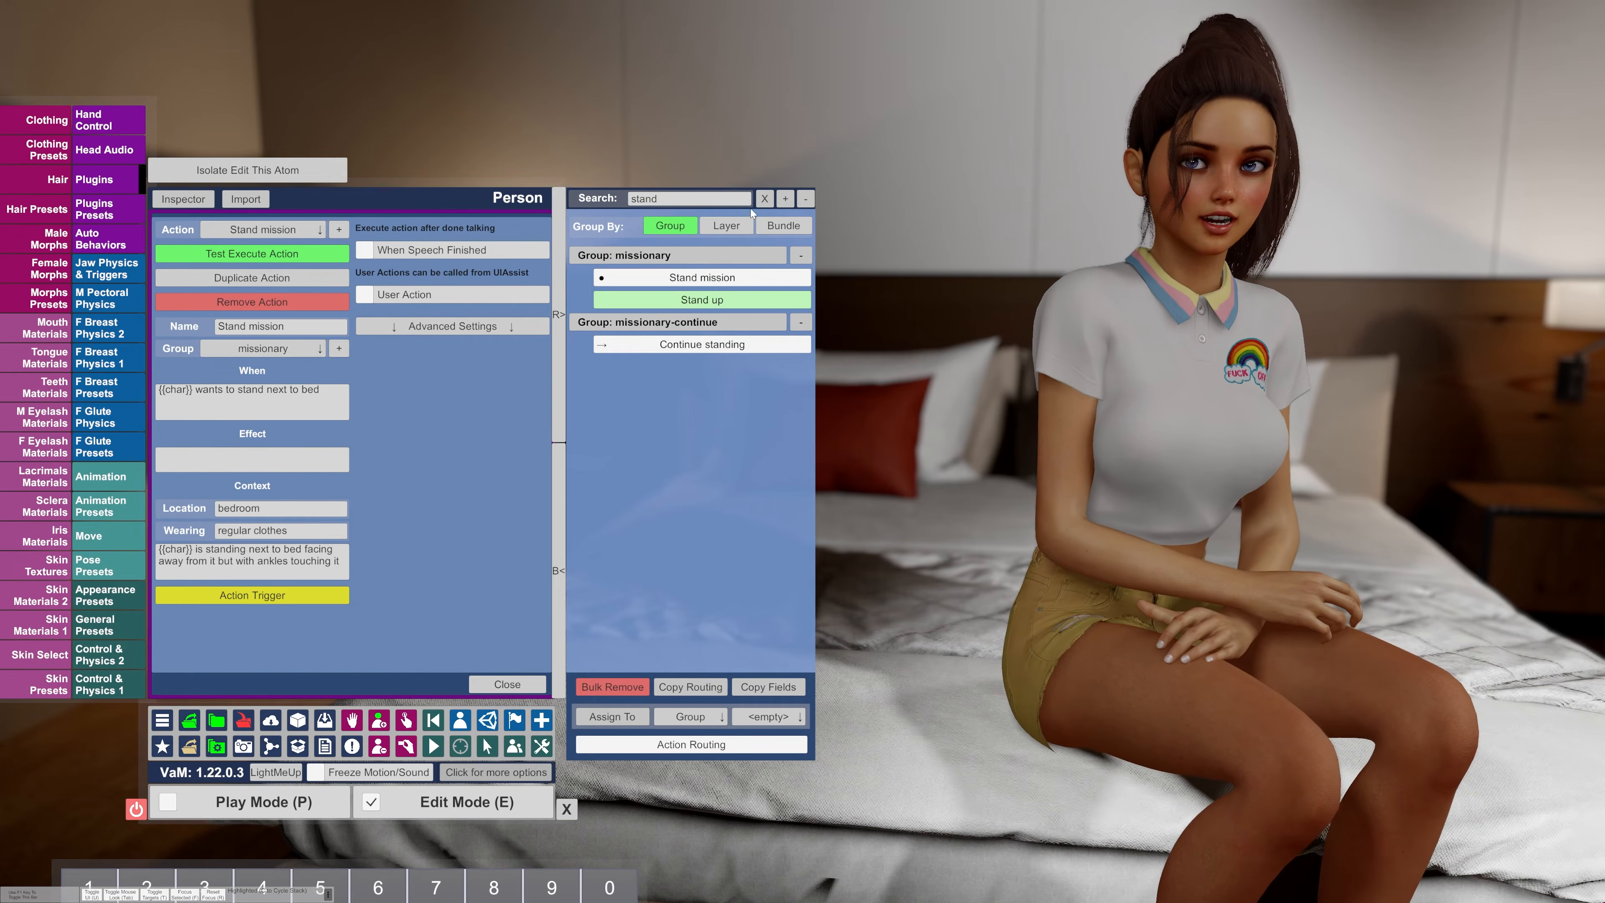
{"action": "left_click", "coordinate": [763, 199]}
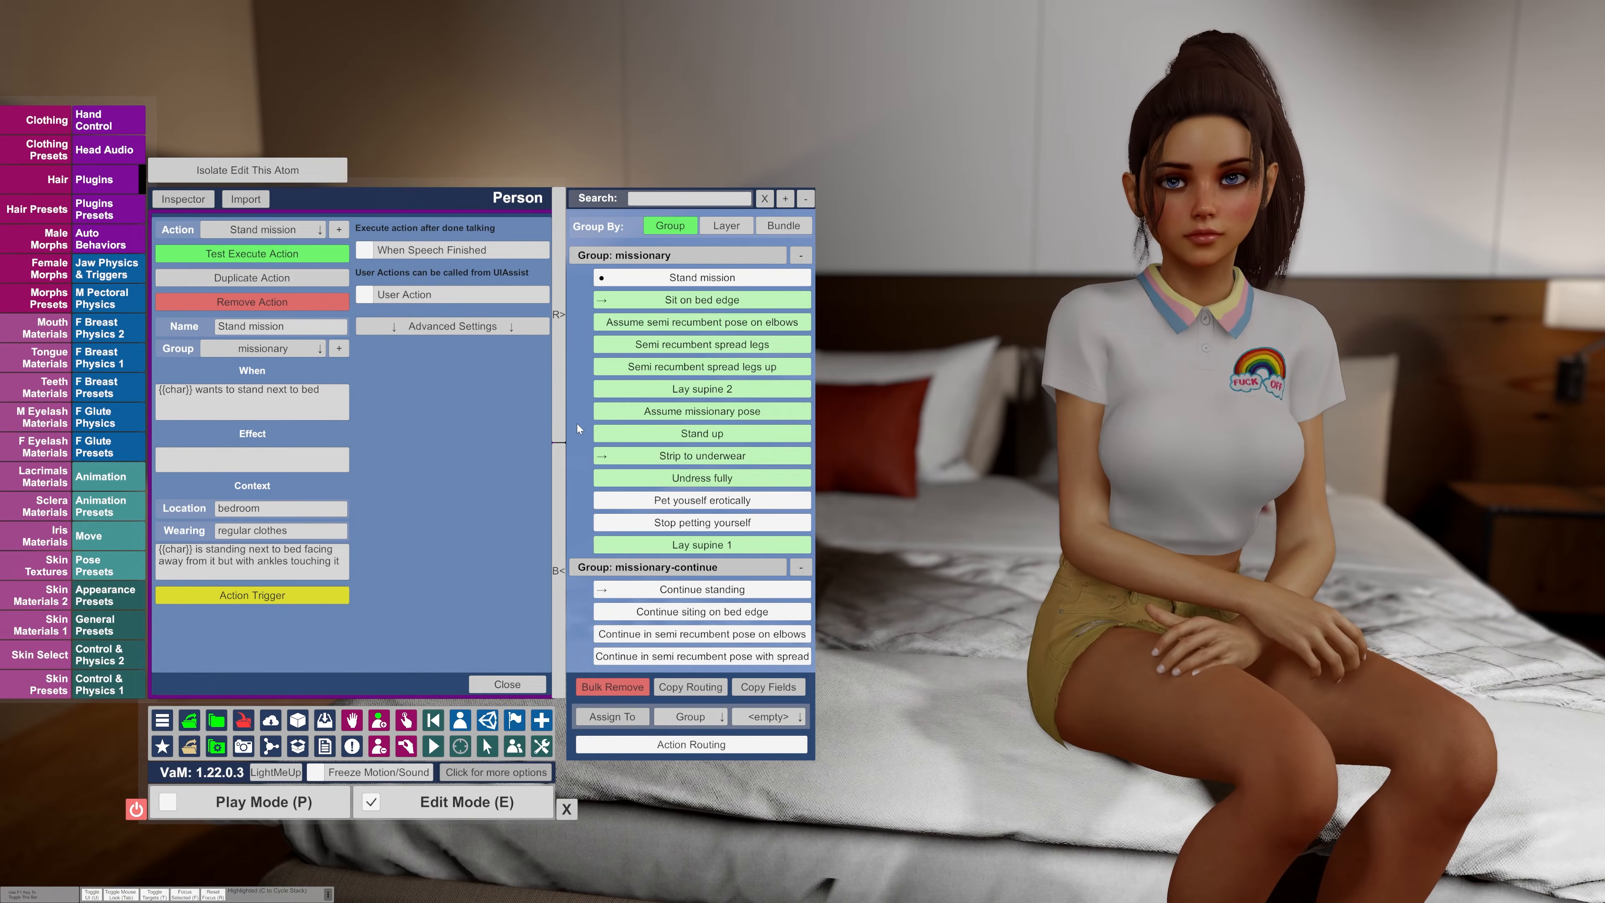
- Collapse and expand the missionary group, and collapse all groups in the action browser
{"action": "left_click", "coordinate": [801, 255]}
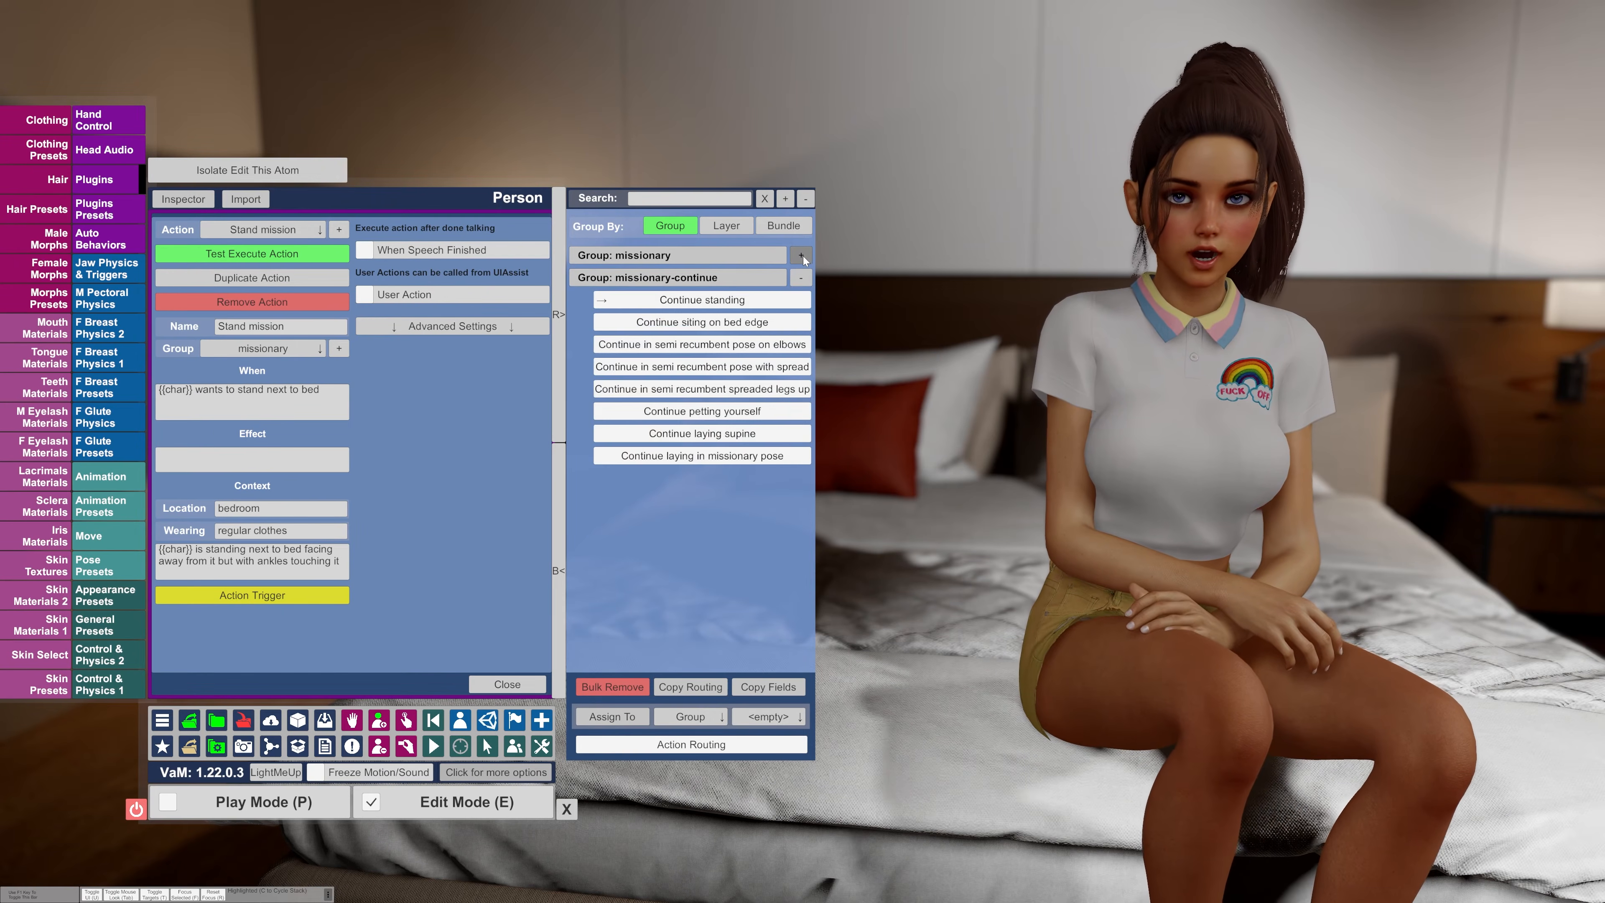
{"action": "left_click", "coordinate": [801, 256]}
{"action": "left_click", "coordinate": [804, 199]}
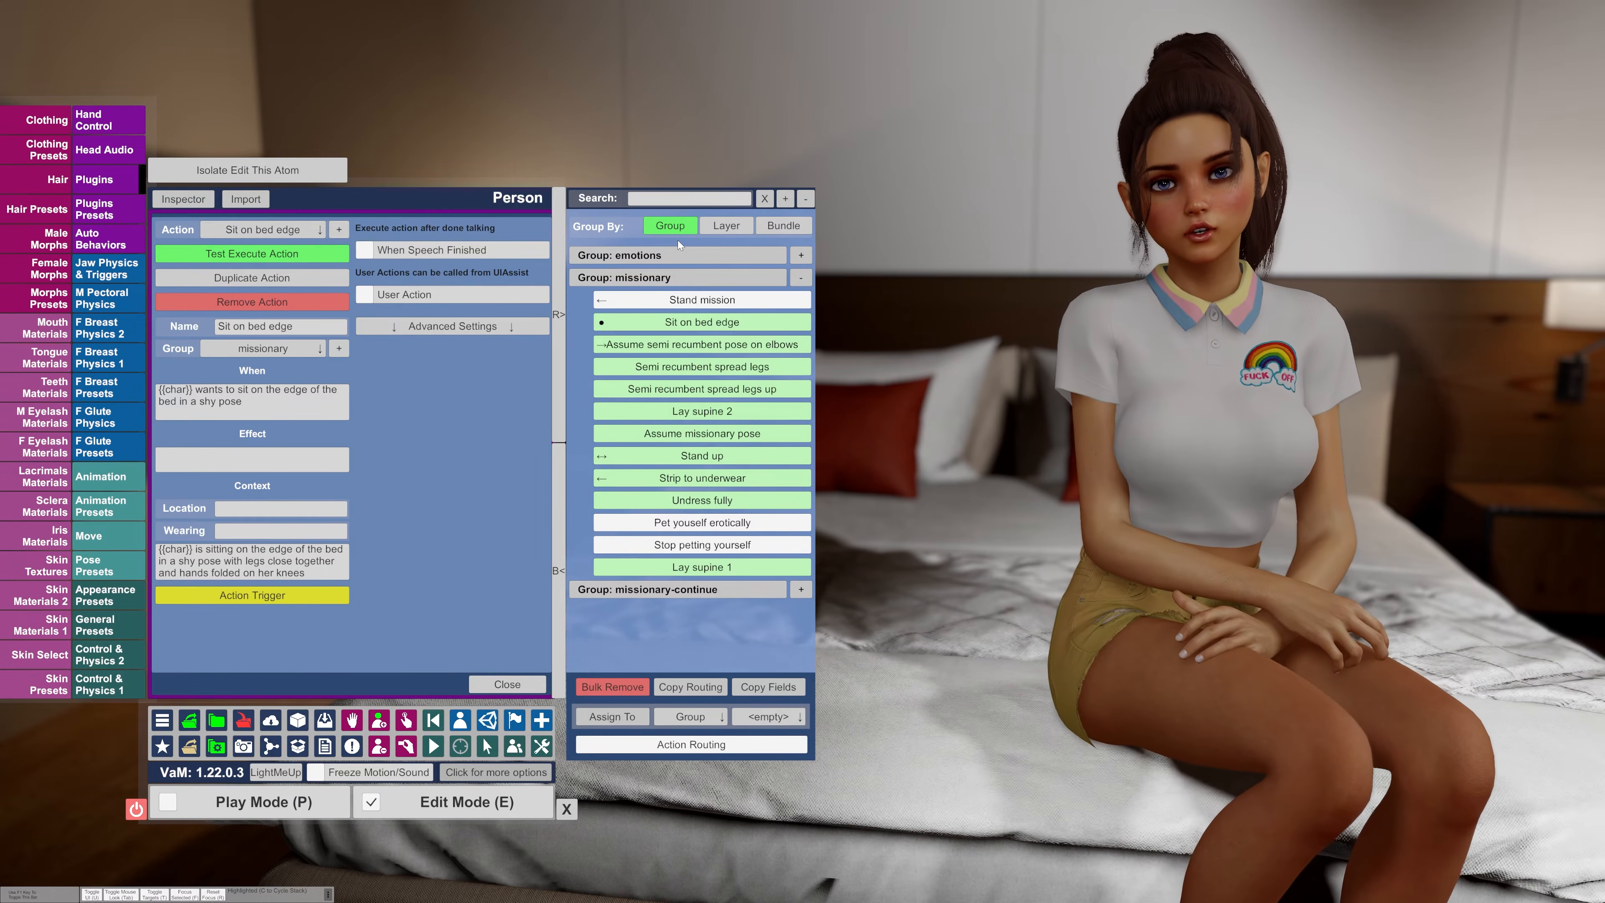
{"action": "left_click", "coordinate": [782, 276]}
{"action": "left_click", "coordinate": [783, 275]}
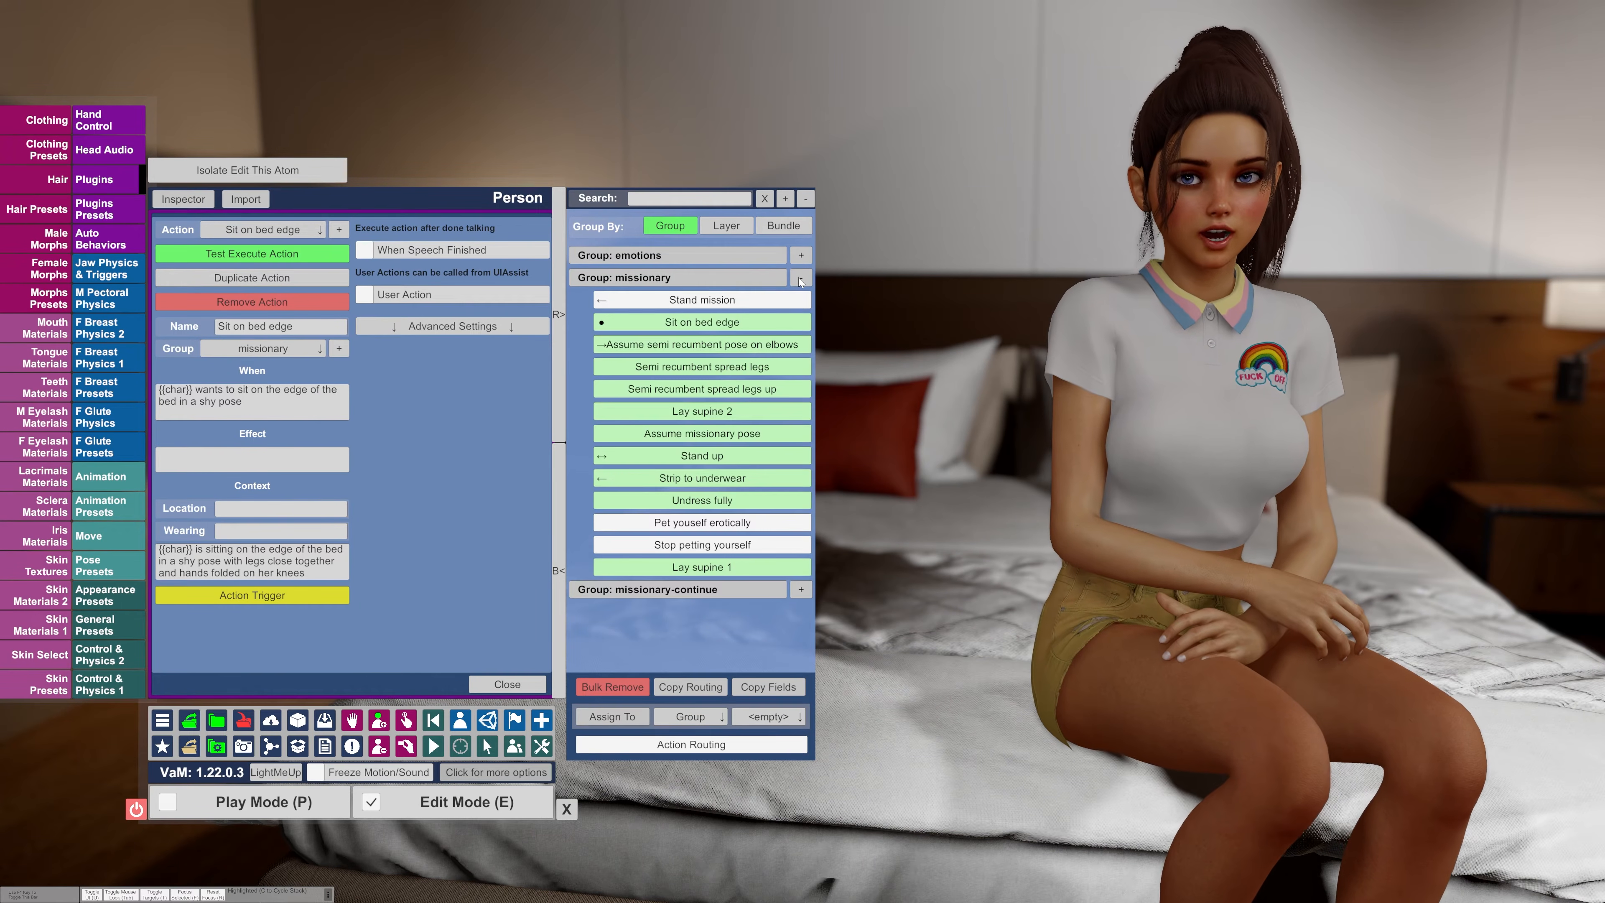
- View the actions grouped by layer and by bundle, expanding the Emotions.v5 bundle to inspect its contents
{"action": "left_click", "coordinate": [719, 225]}
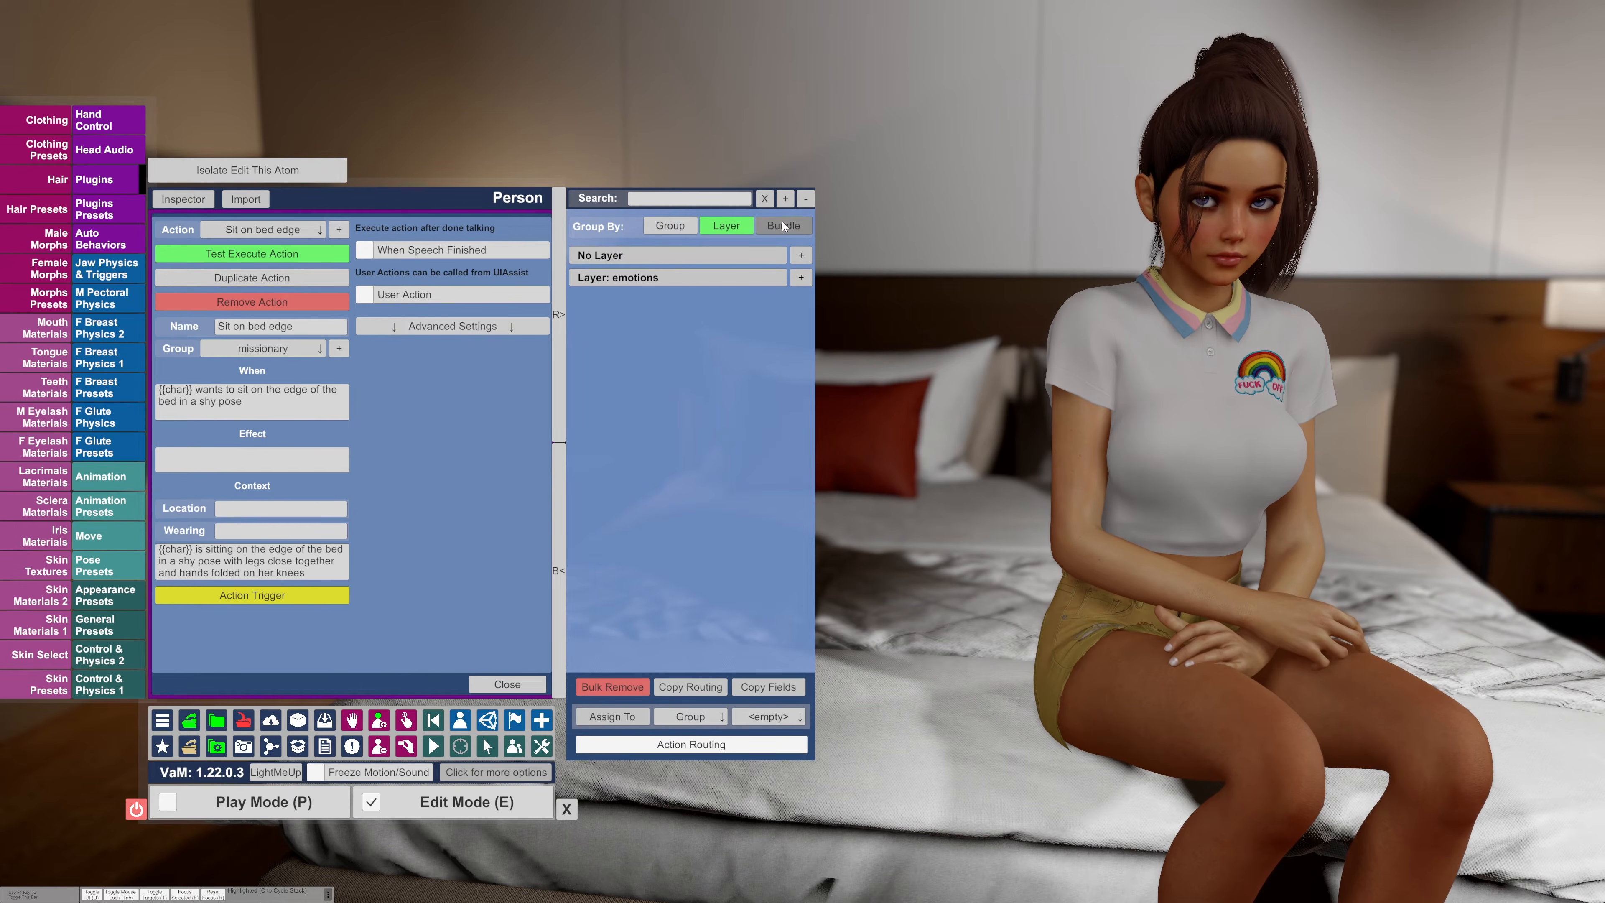
{"action": "left_click", "coordinate": [802, 256]}
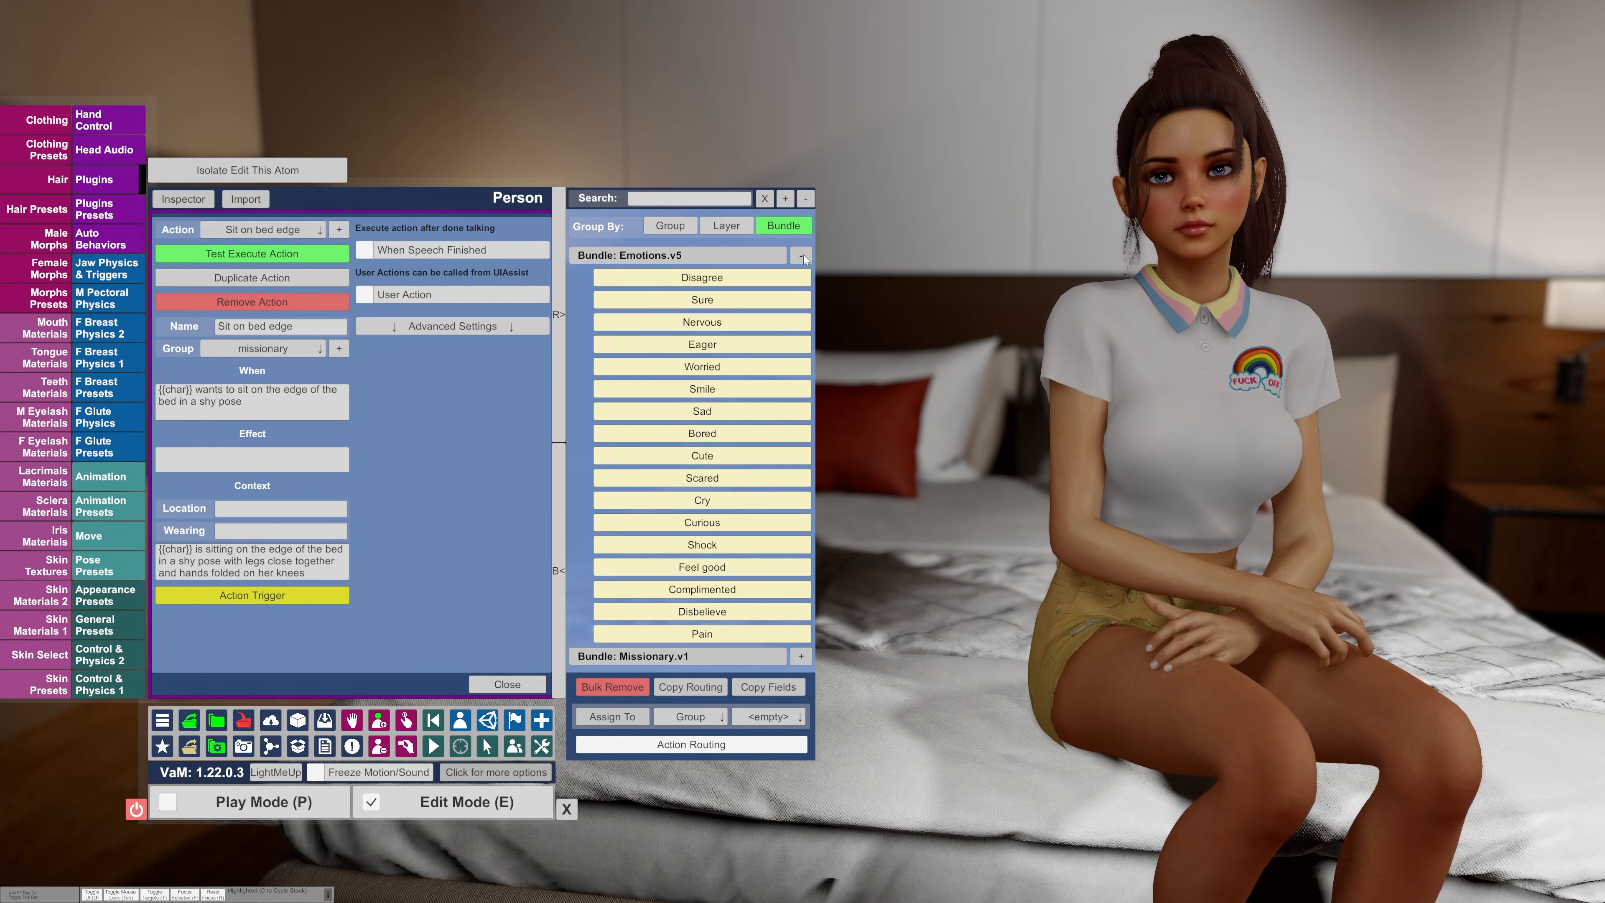
{"action": "left_click", "coordinate": [803, 257]}
{"action": "left_click", "coordinate": [801, 278]}
{"action": "left_click", "coordinate": [801, 279]}
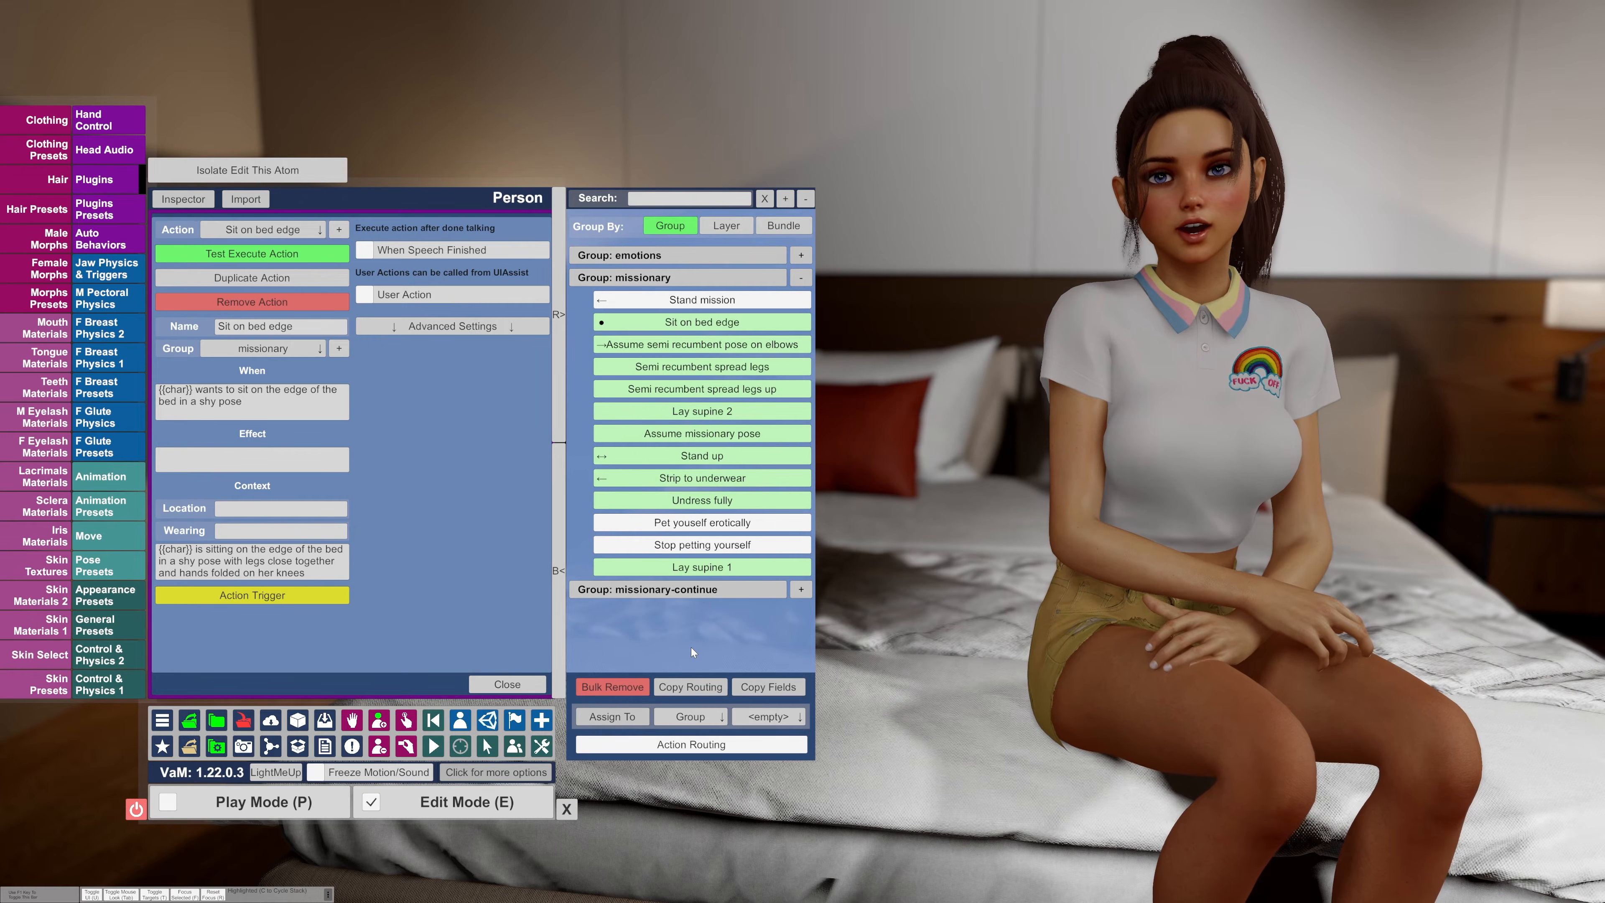
- Try marking three individual actions and the whole missionary group for bulk removal, and cancel the removal
{"action": "left_click", "coordinate": [624, 687]}
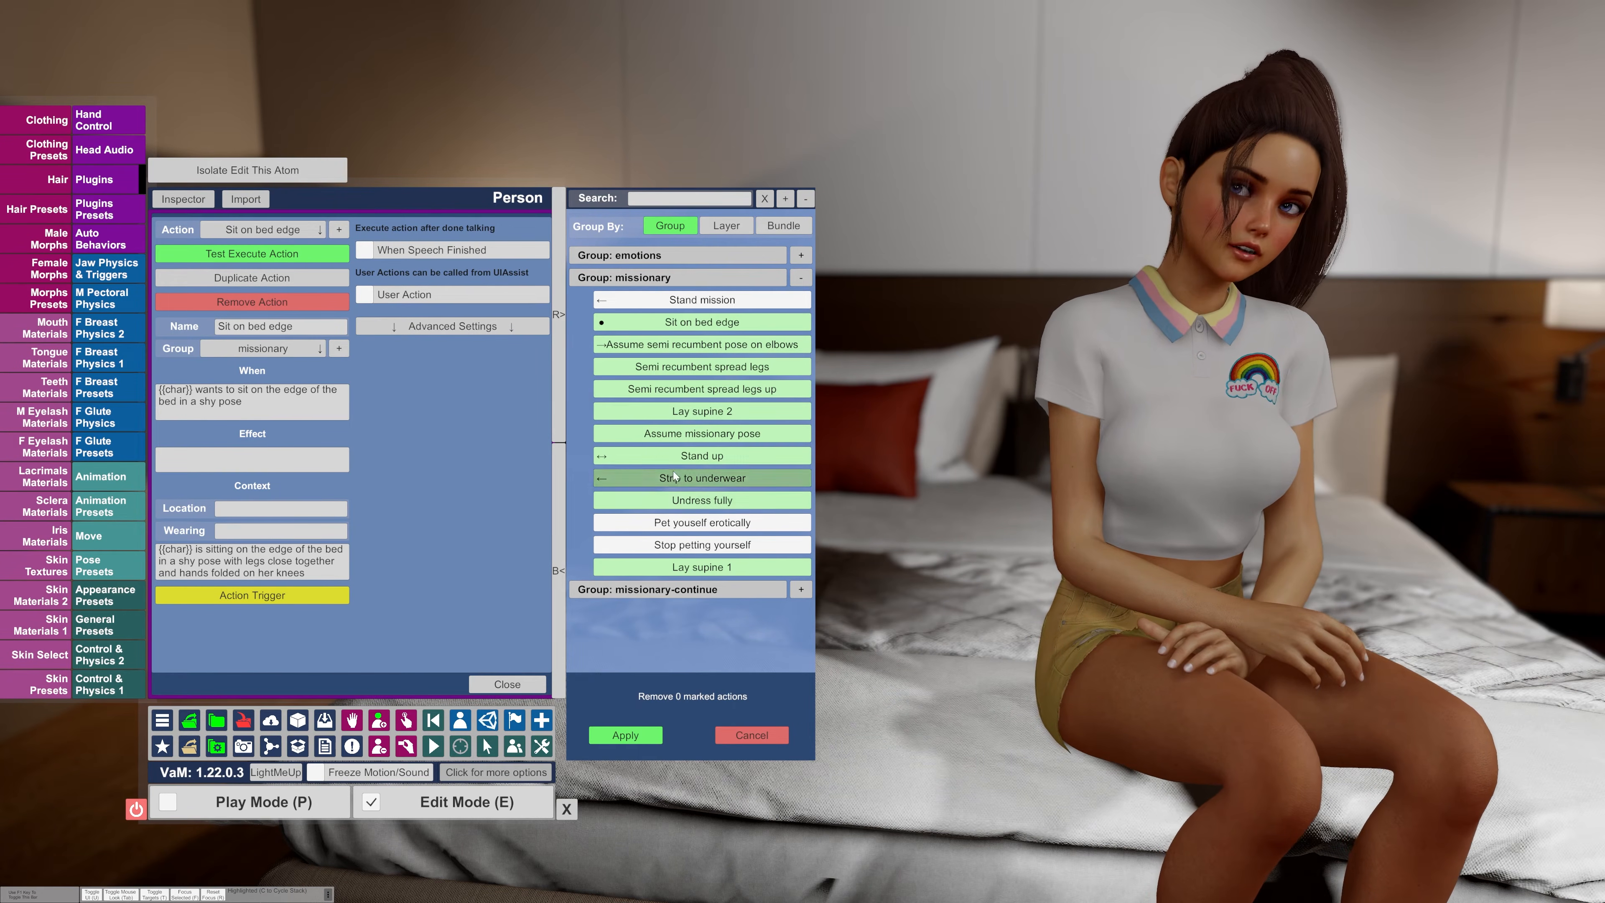
{"action": "left_click", "coordinate": [682, 455]}
{"action": "left_click", "coordinate": [682, 388]}
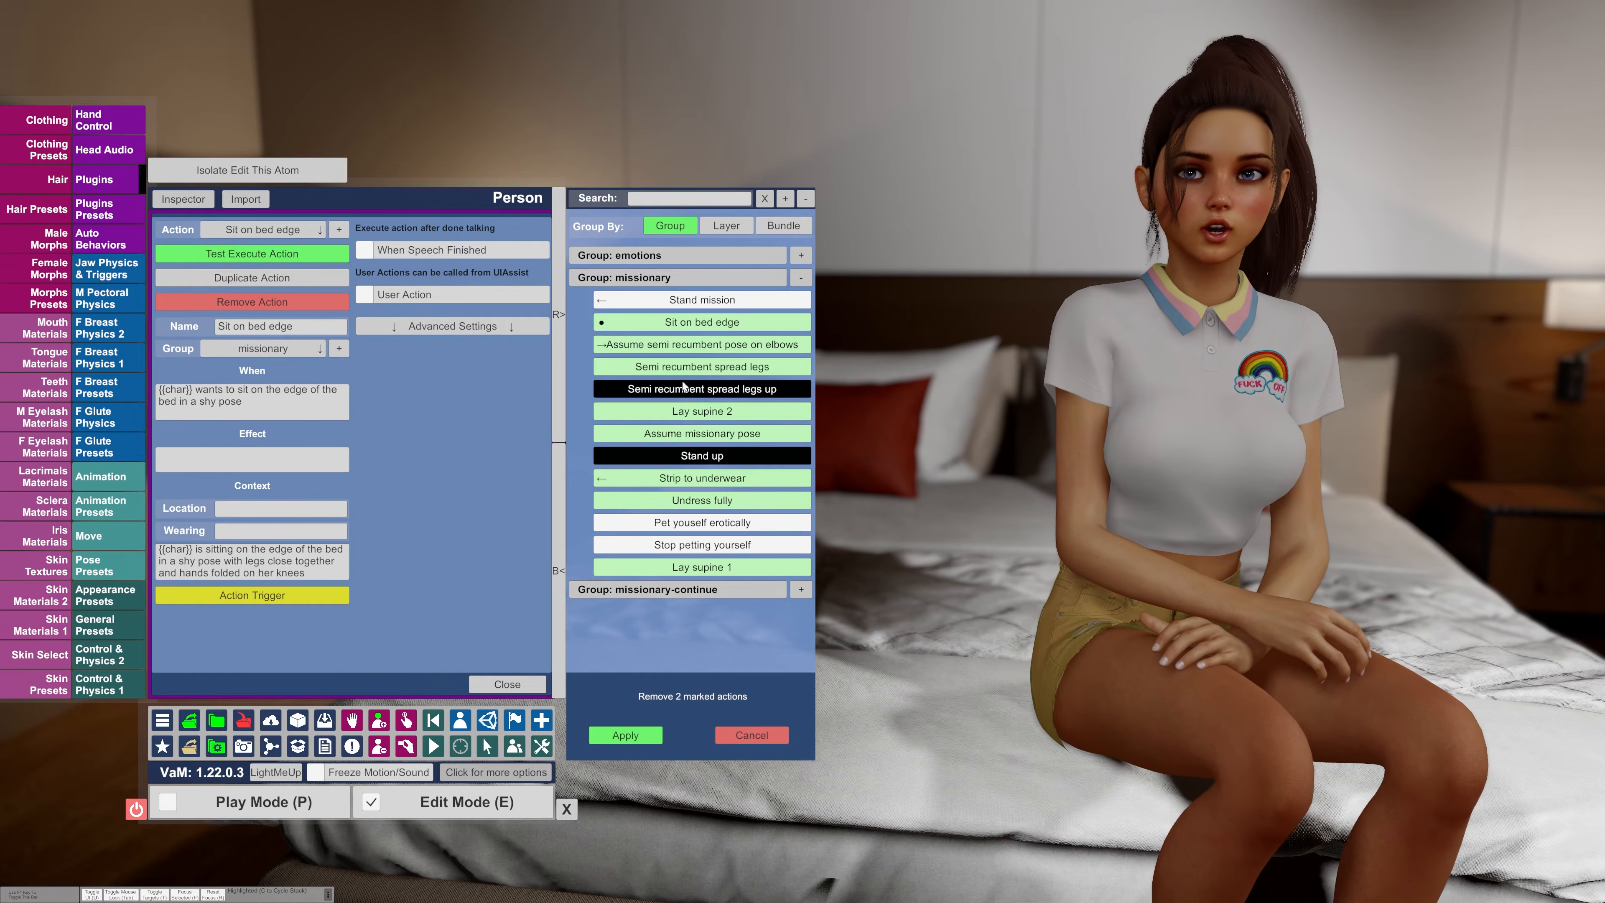
{"action": "left_click", "coordinate": [682, 340]}
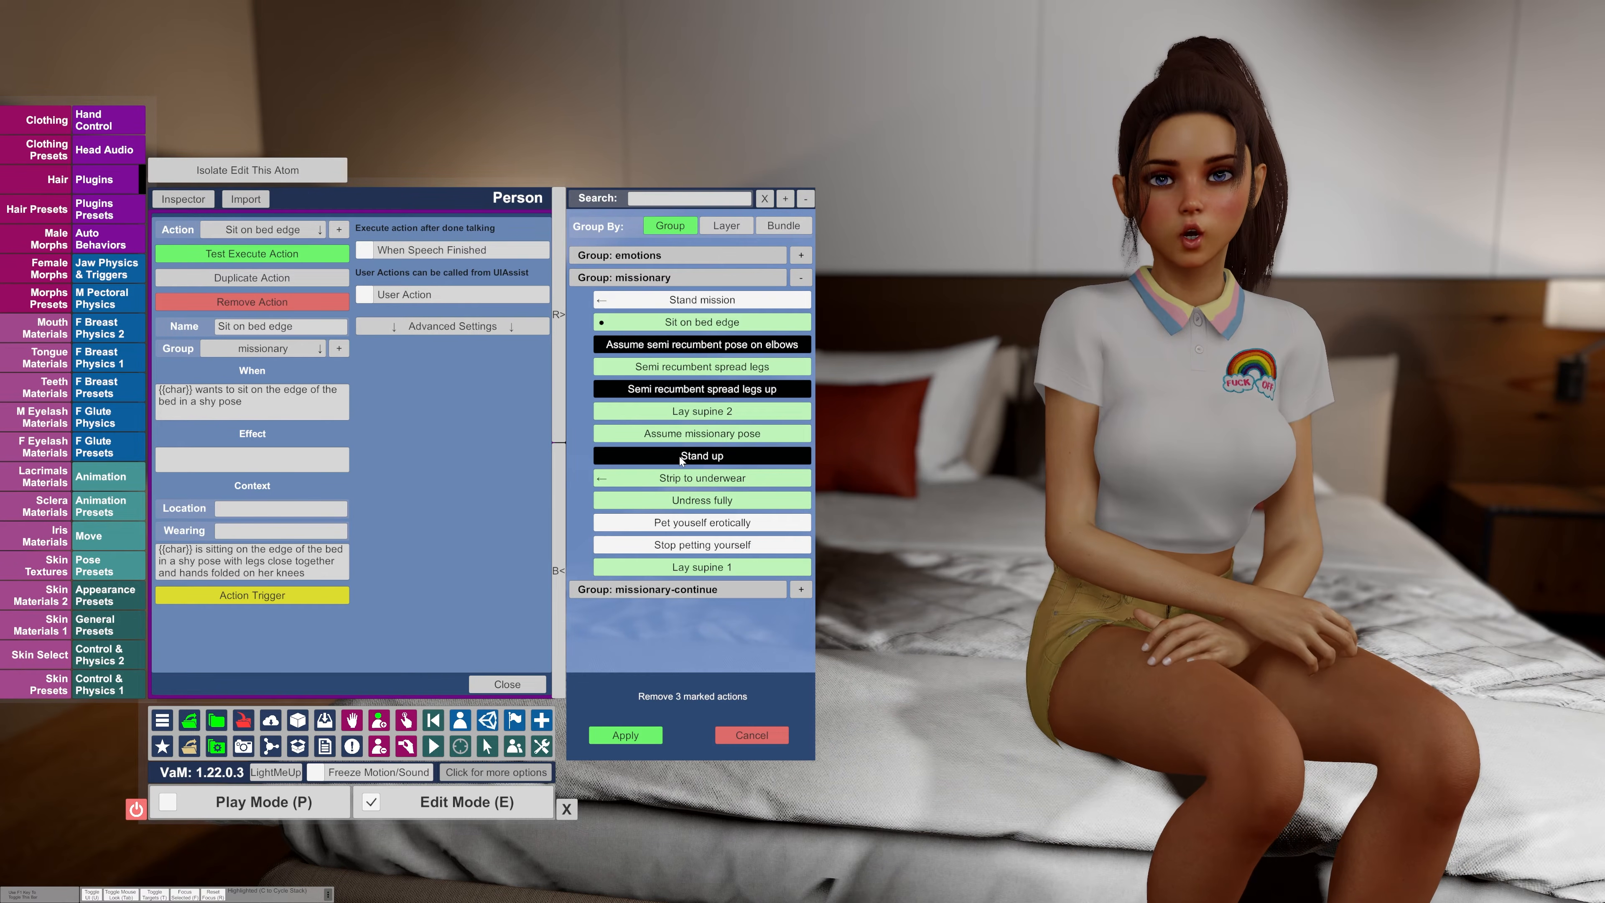
{"action": "left_click", "coordinate": [681, 456]}
{"action": "left_click", "coordinate": [685, 389]}
{"action": "left_click", "coordinate": [689, 346]}
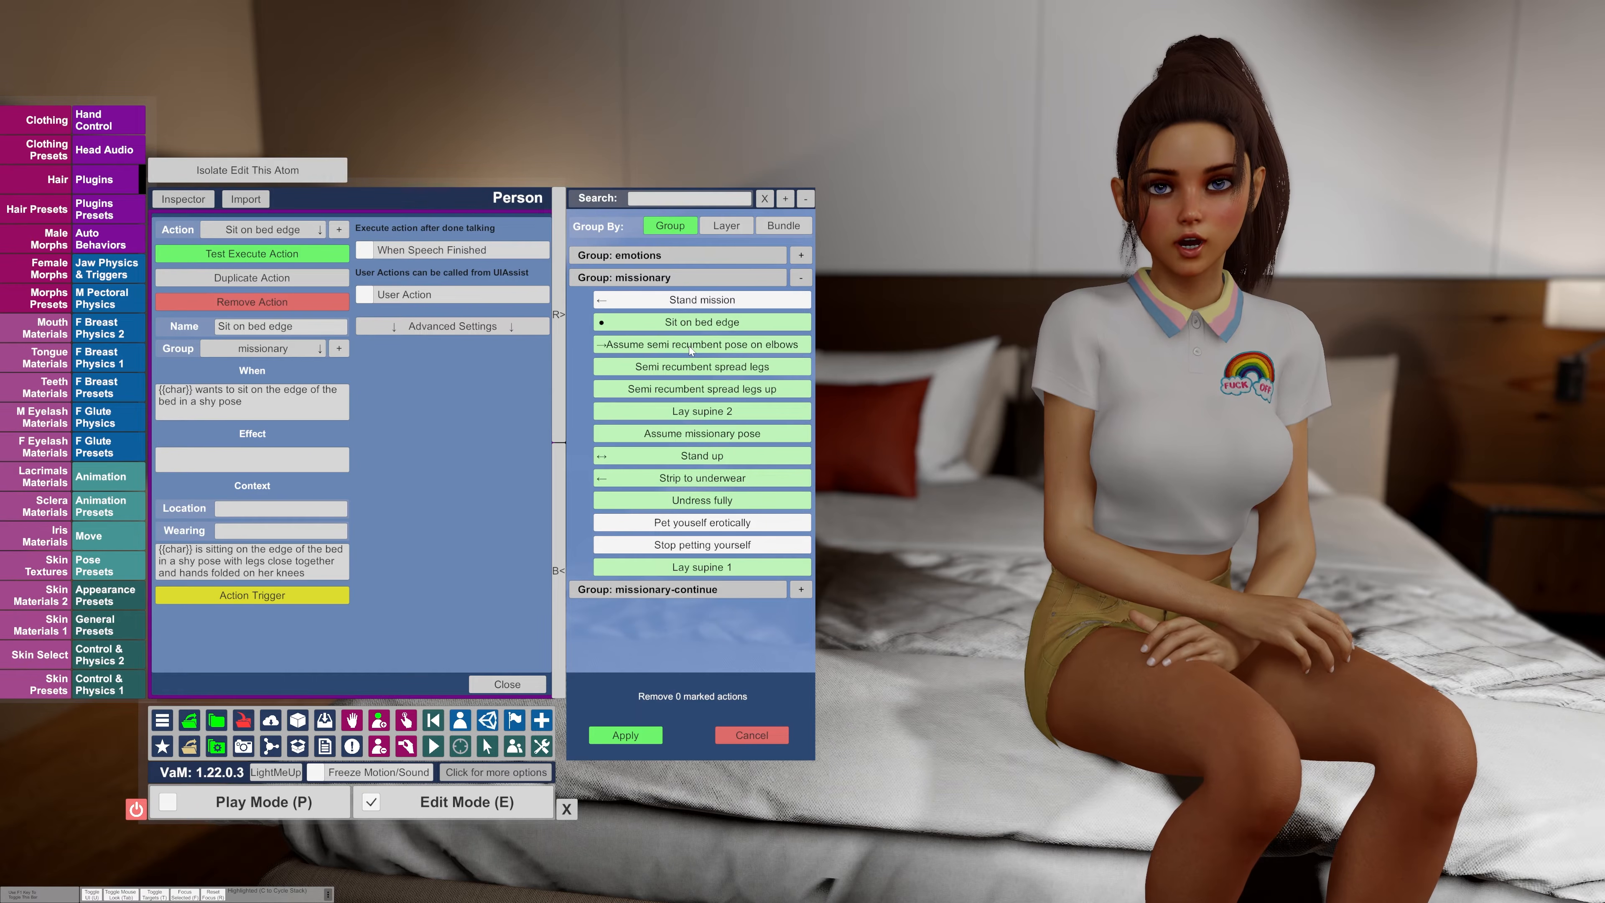
{"action": "left_click", "coordinate": [685, 279]}
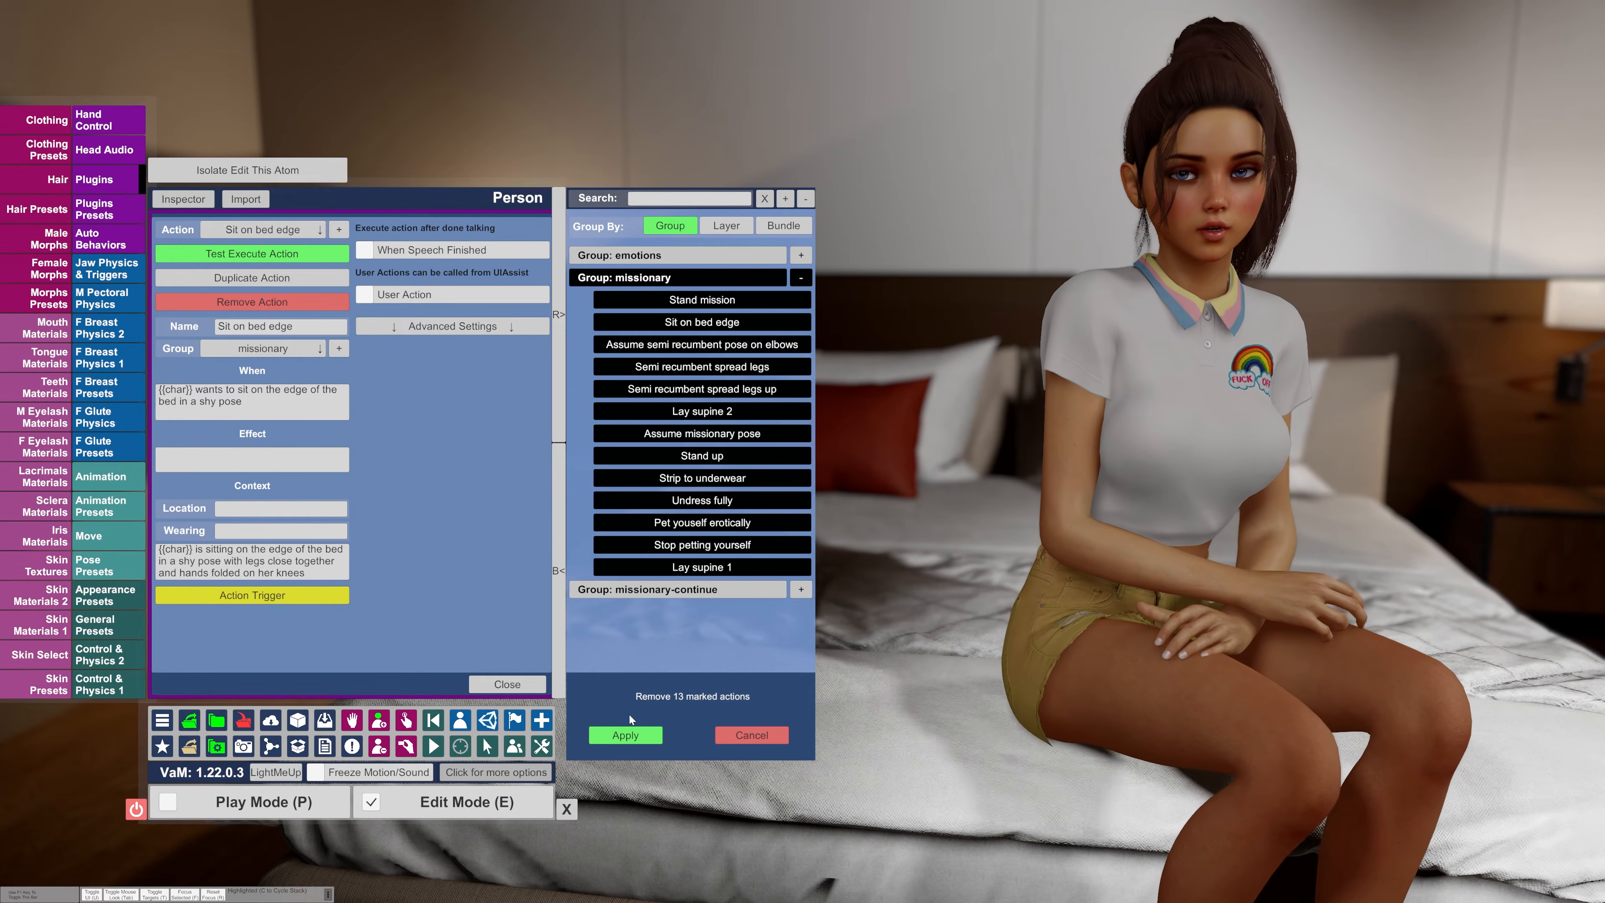
{"action": "left_click", "coordinate": [753, 734]}
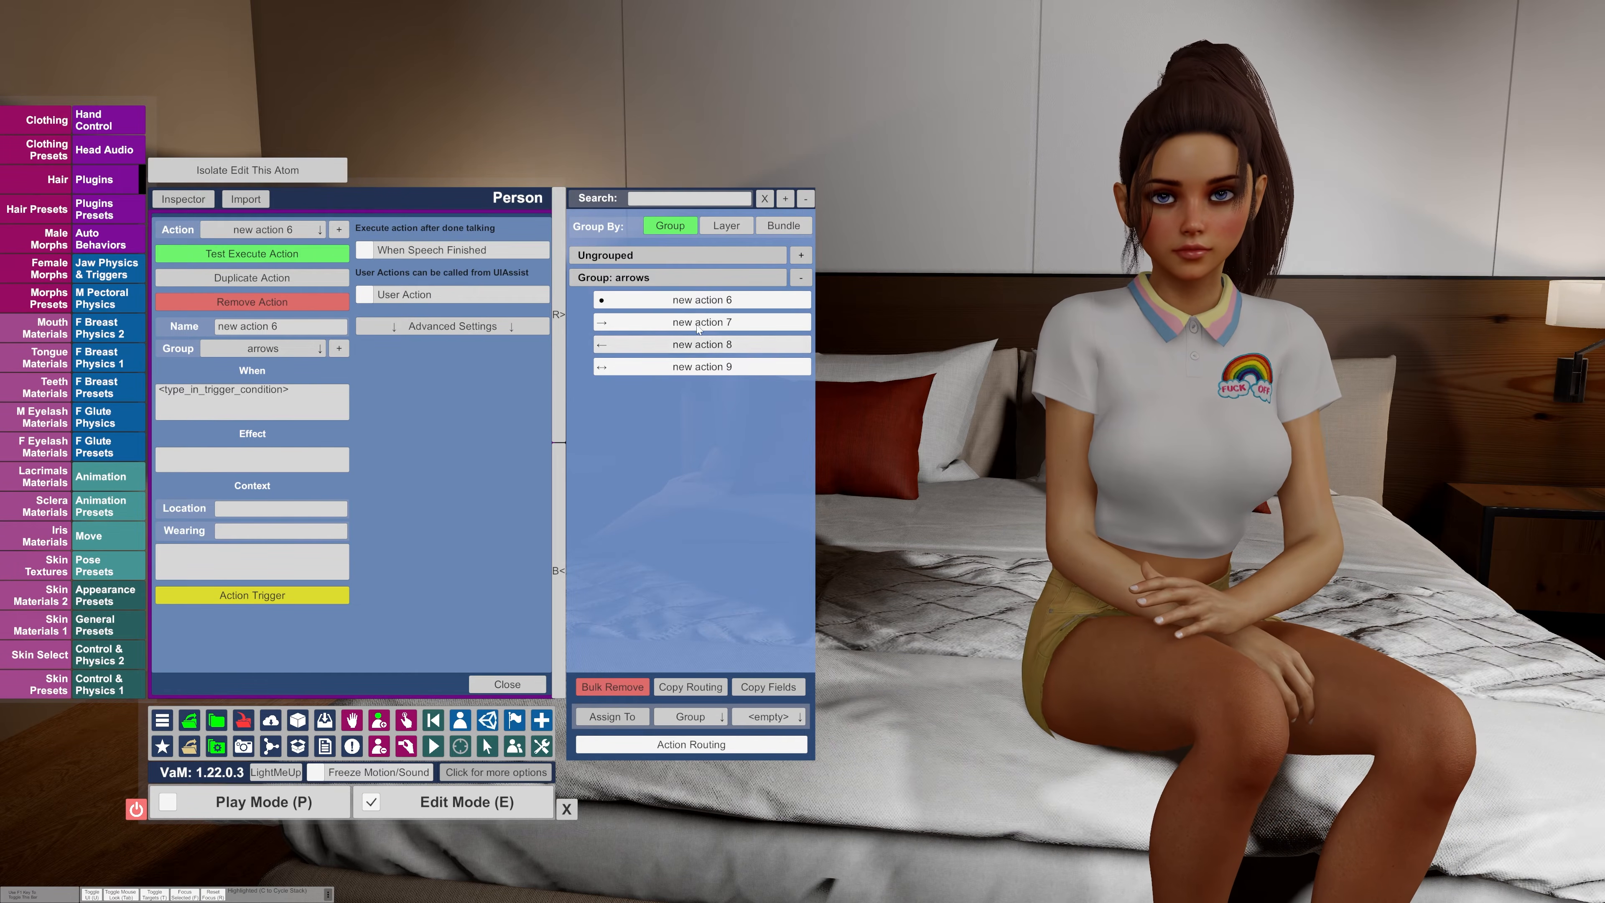
- Expand the ungrouped actions and compare the routing links of new action 1 and new action 2
{"action": "left_click", "coordinate": [799, 257]}
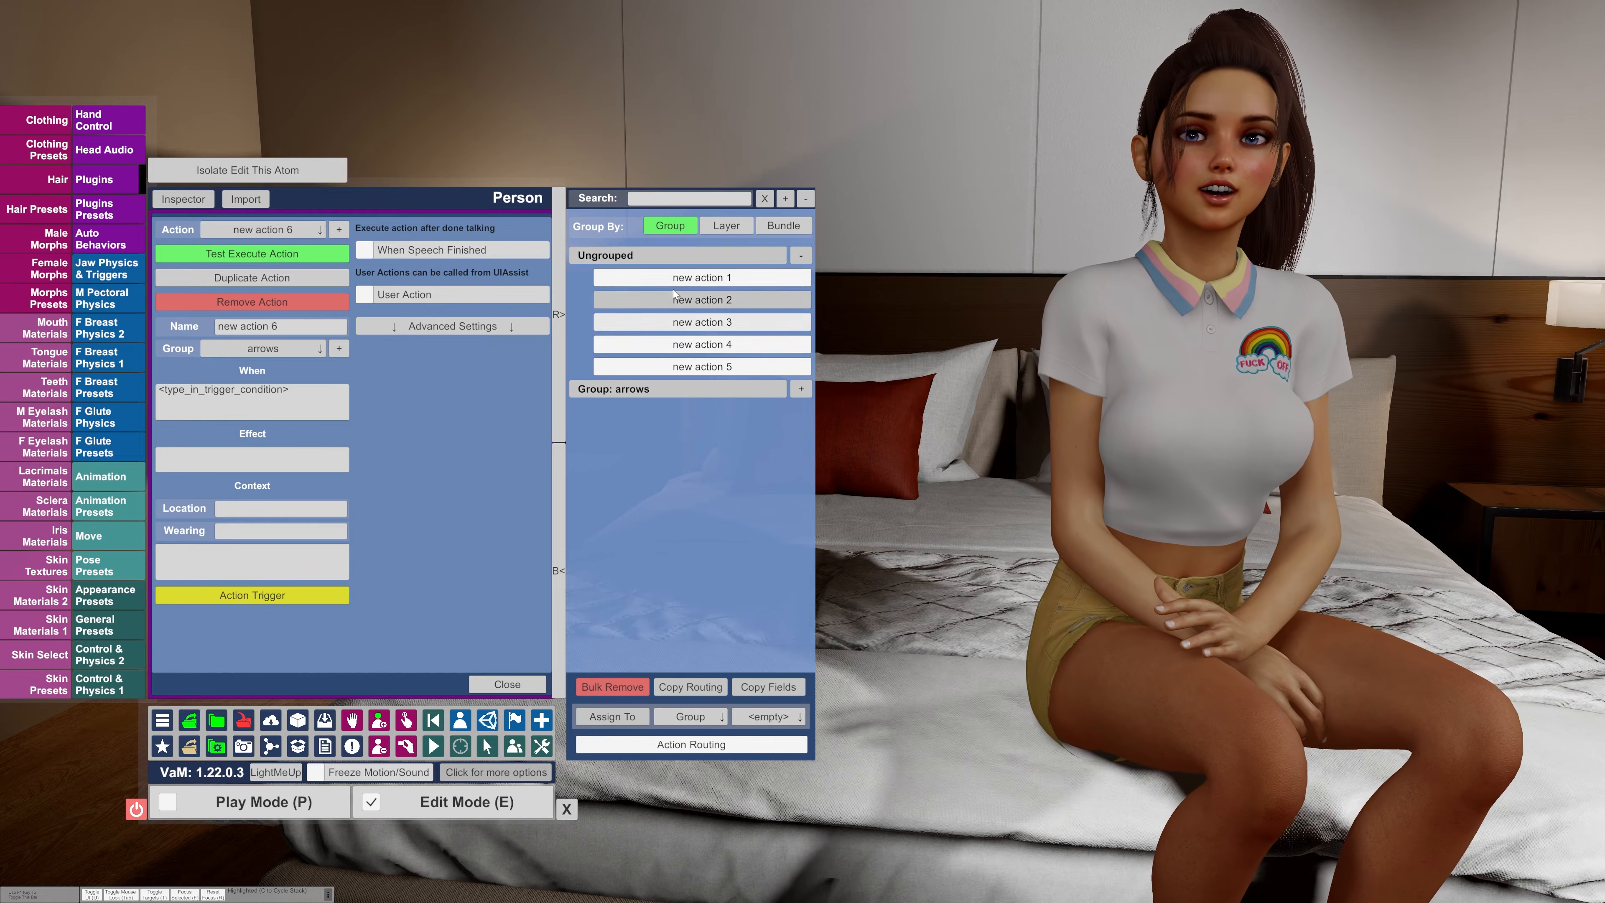
{"action": "left_click", "coordinate": [683, 279]}
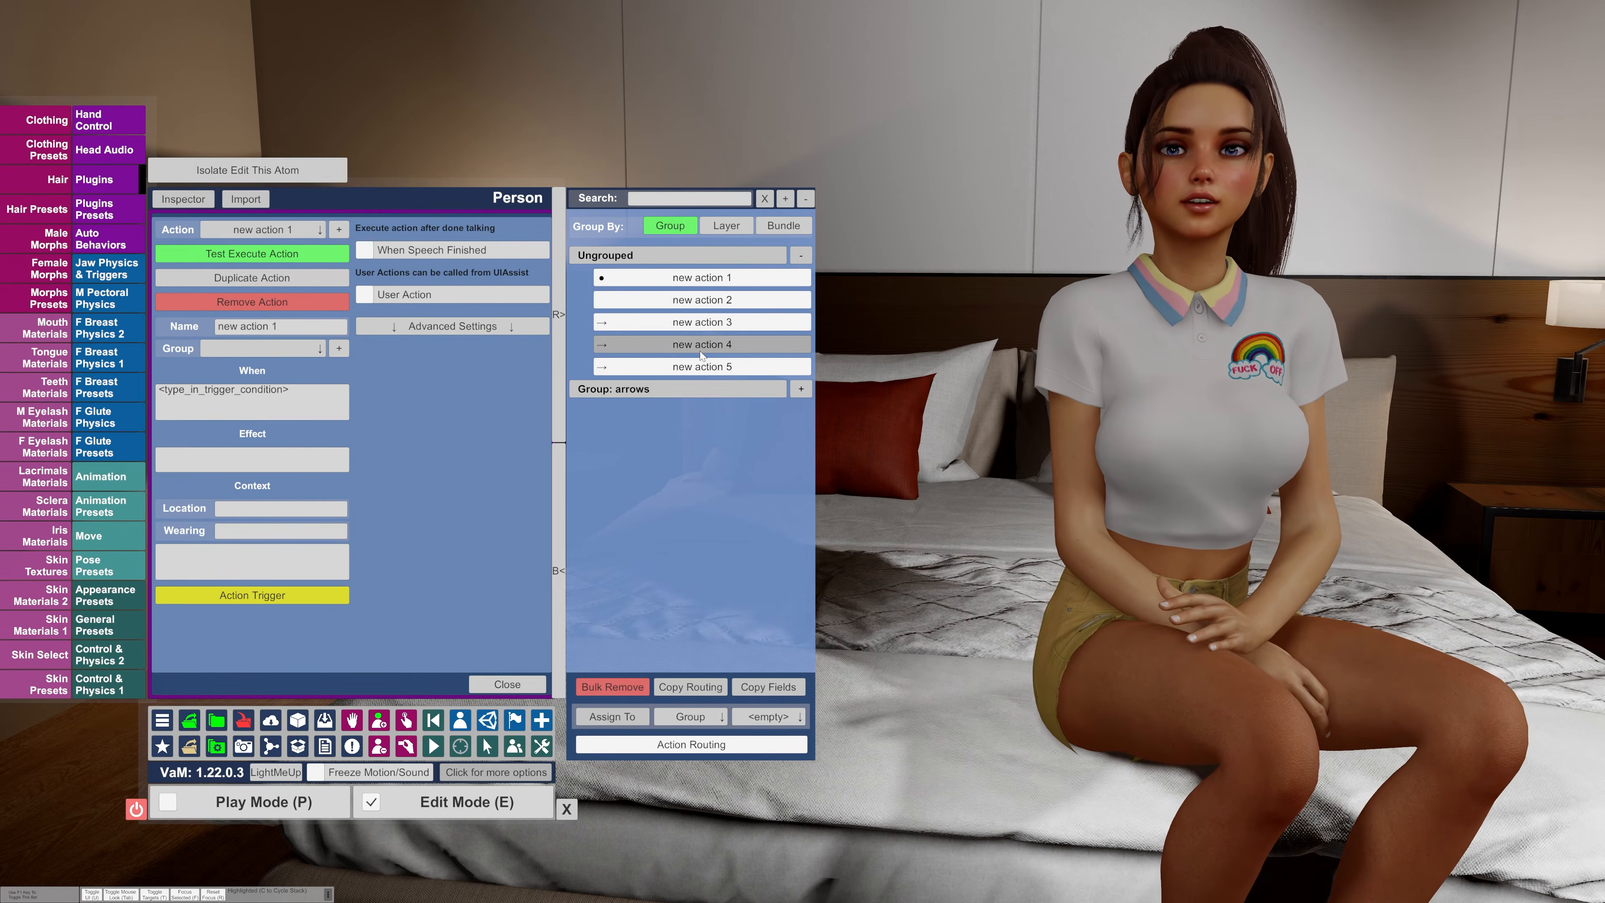
{"action": "left_click", "coordinate": [689, 301]}
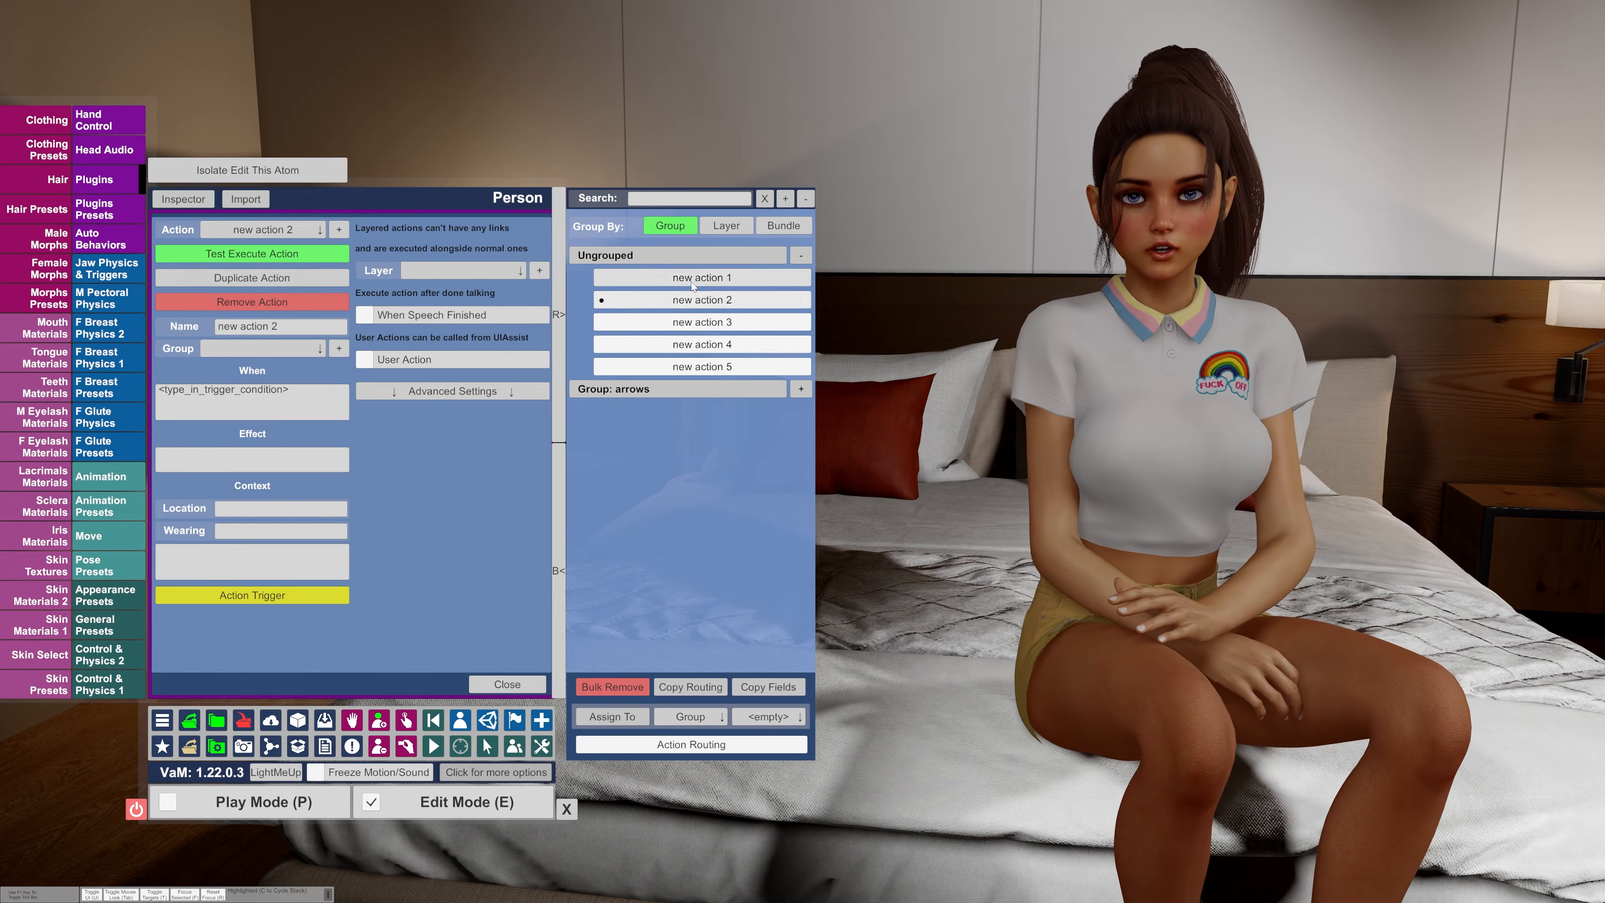
- Copy the routing of new action 1 to new action 2 and check the links of both actions
{"action": "left_click", "coordinate": [692, 281]}
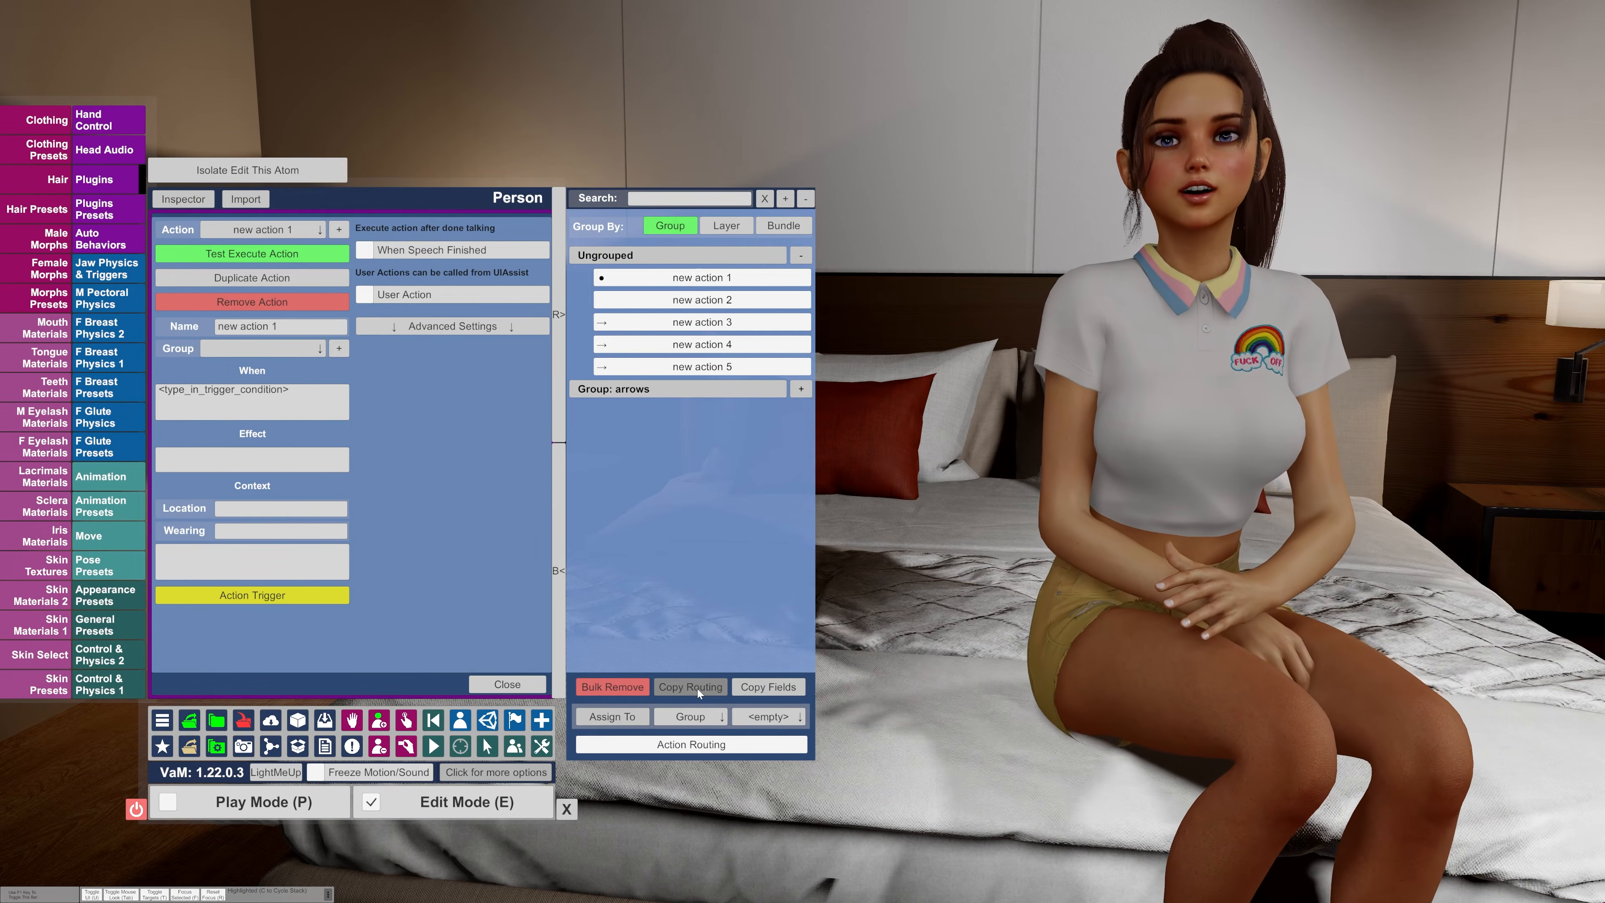
{"action": "left_click", "coordinate": [697, 689]}
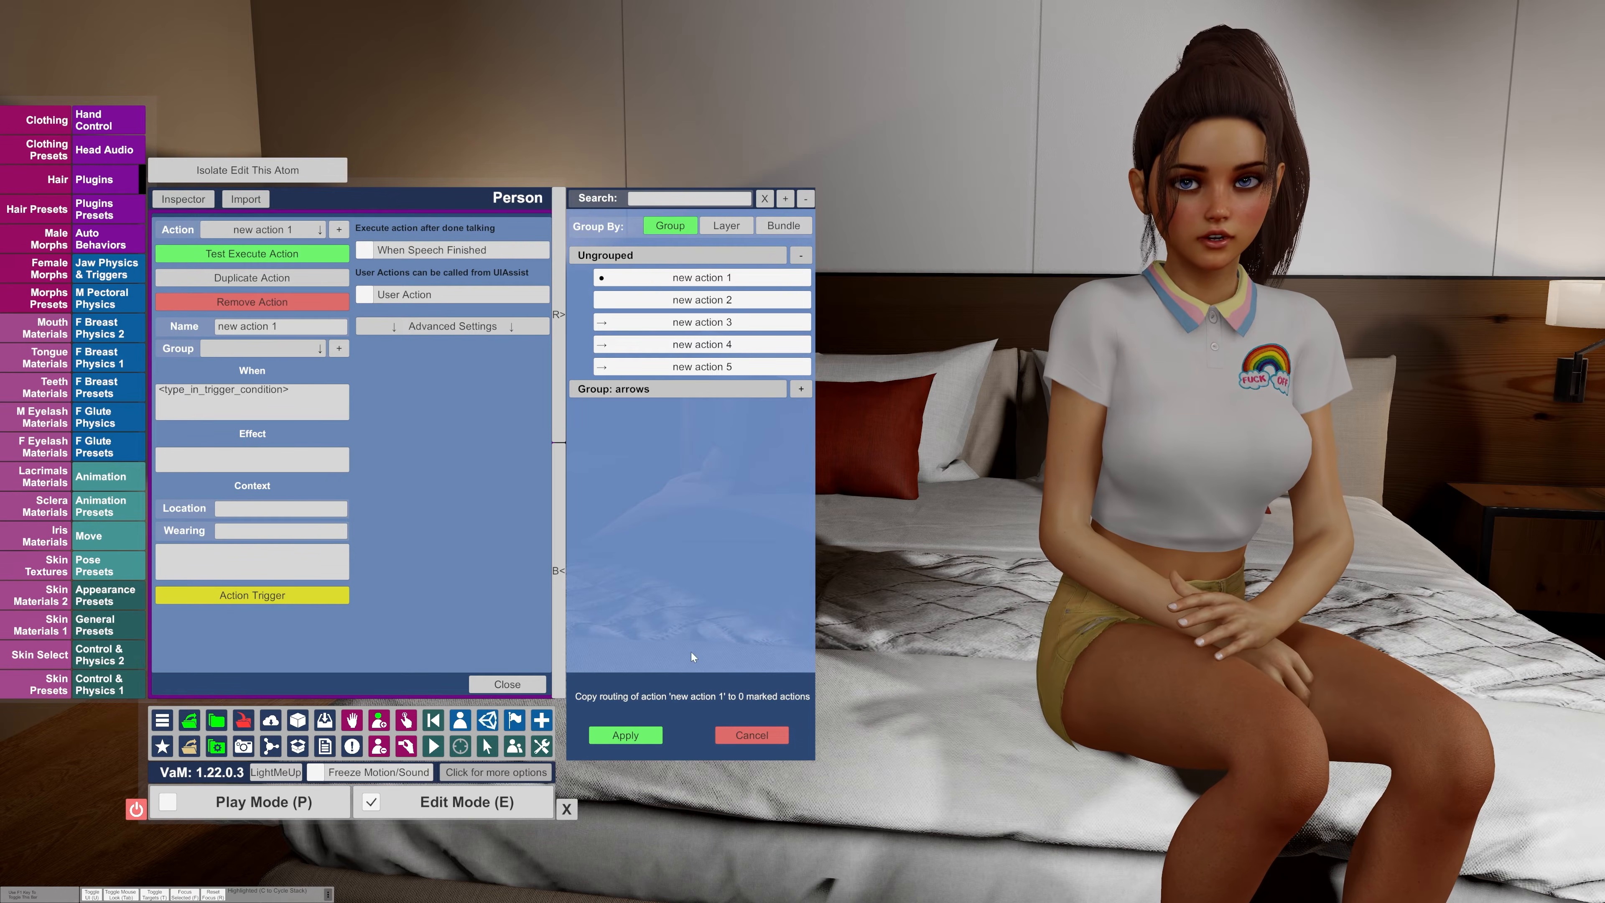
{"action": "left_click", "coordinate": [662, 299]}
{"action": "left_click", "coordinate": [658, 322]}
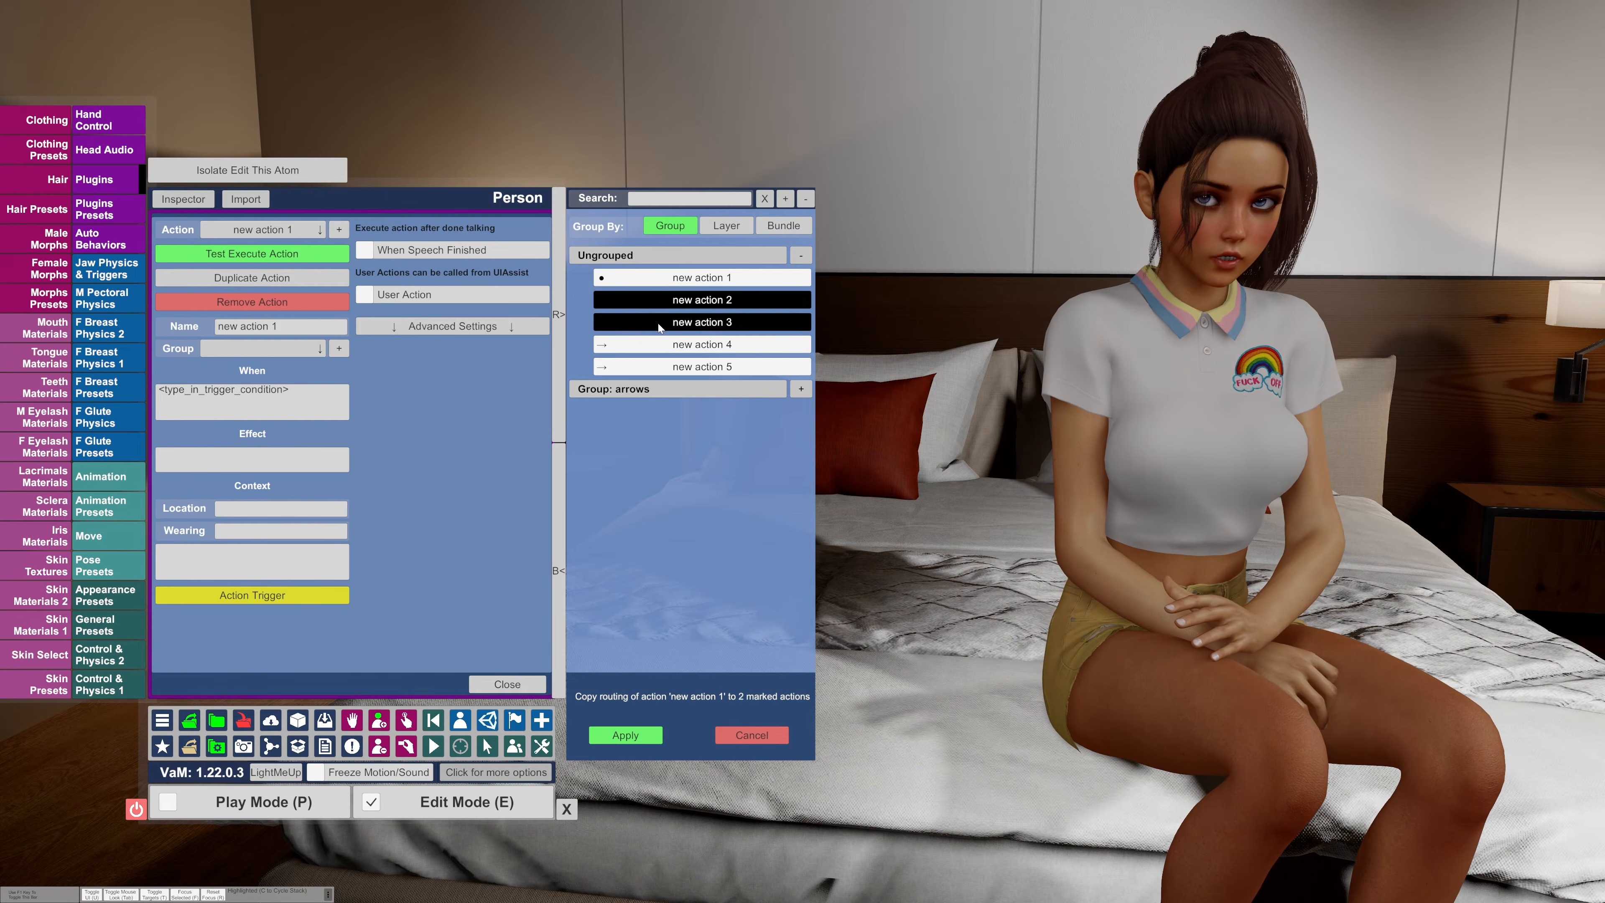
{"action": "left_click", "coordinate": [658, 322]}
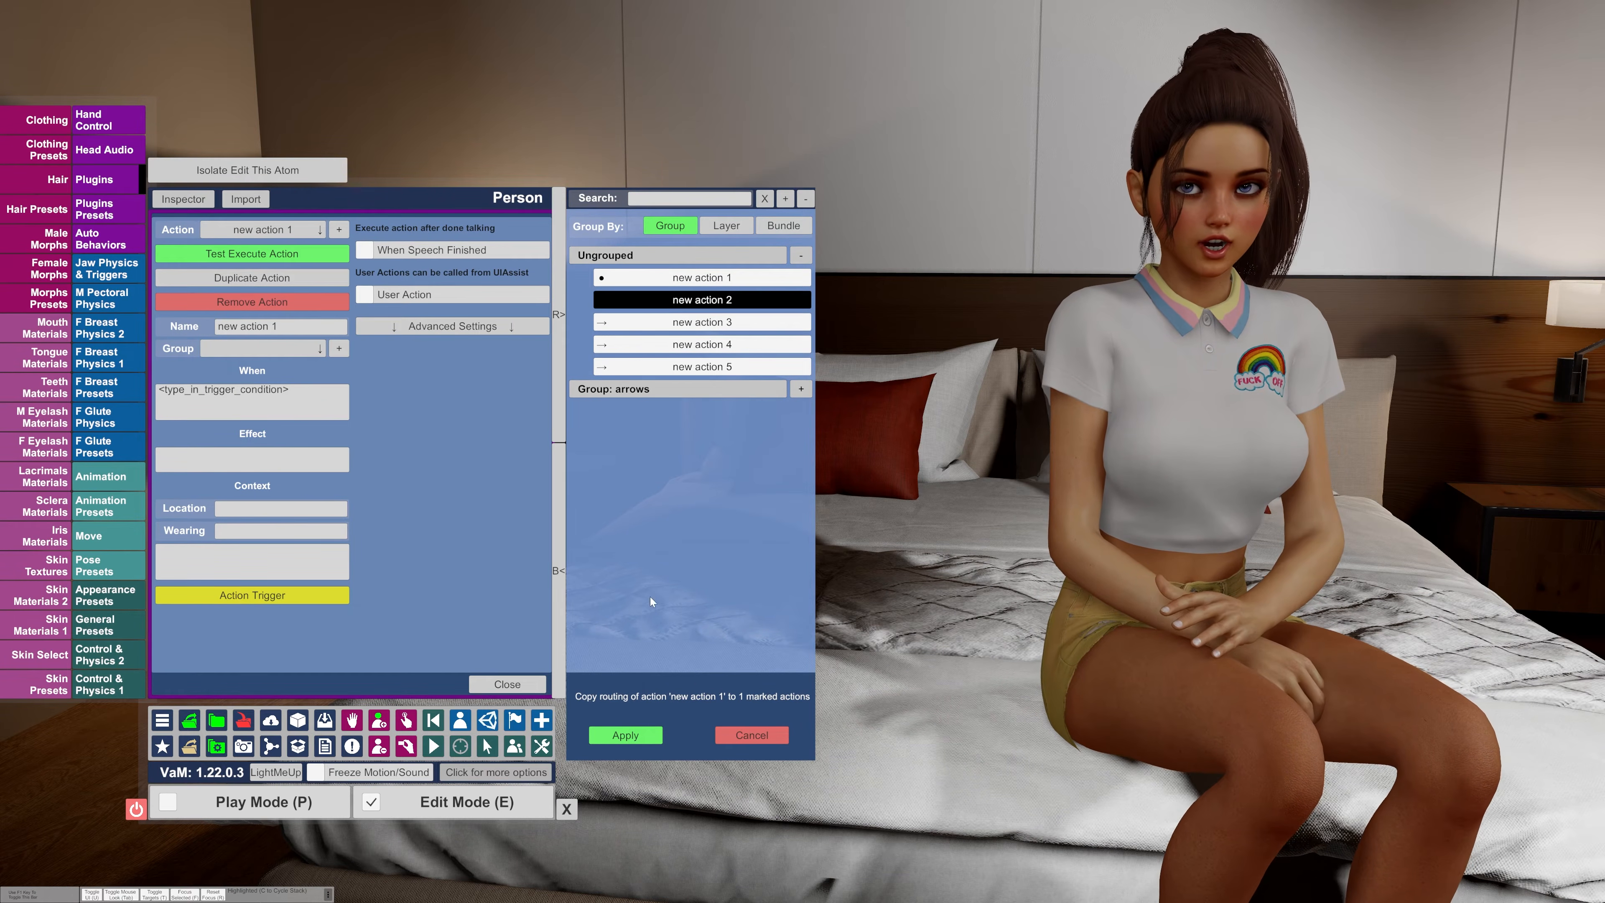
{"action": "left_click", "coordinate": [636, 734]}
{"action": "left_click", "coordinate": [644, 302]}
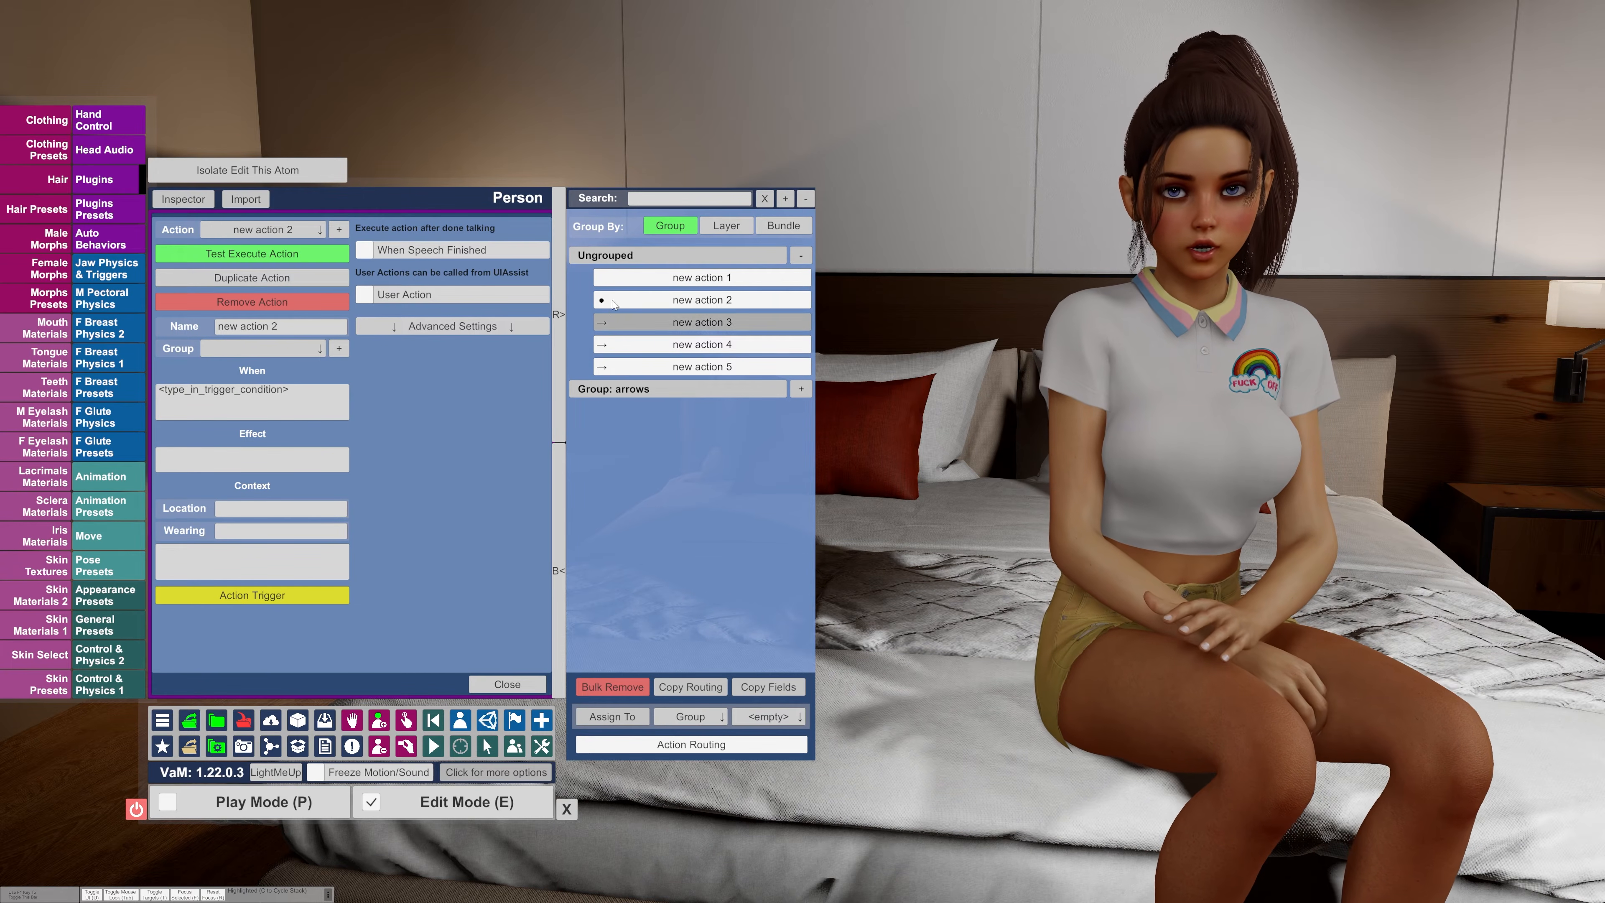
{"action": "left_click", "coordinate": [614, 278]}
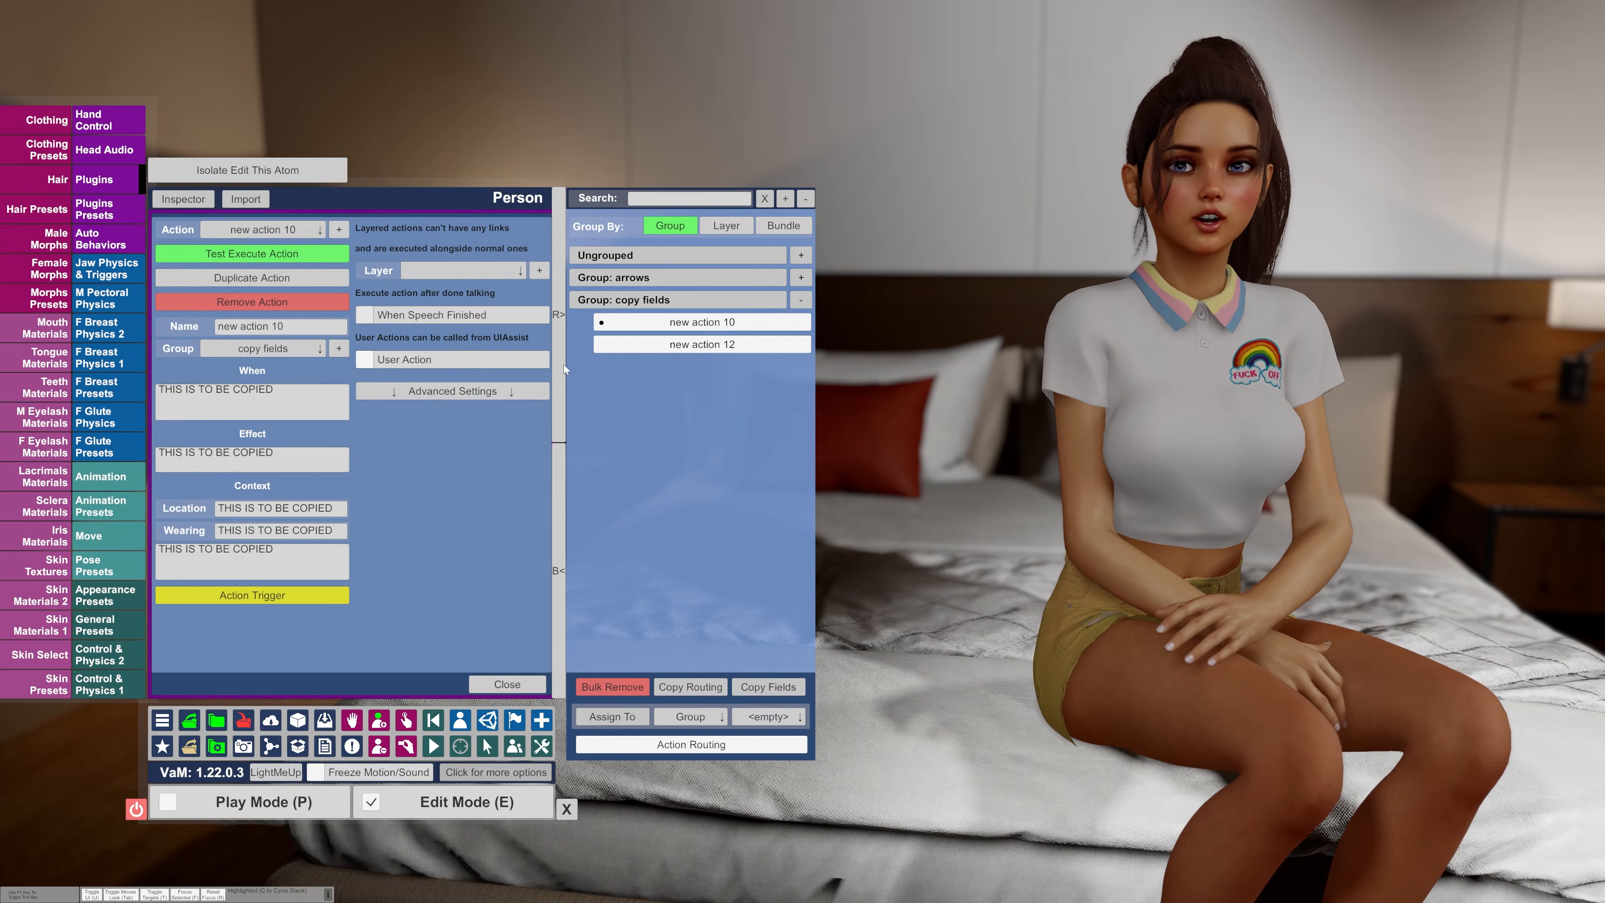
- Copy the fields of new action 10 to new action 12 in the copy fields group and check the target action
{"action": "left_click", "coordinate": [712, 347]}
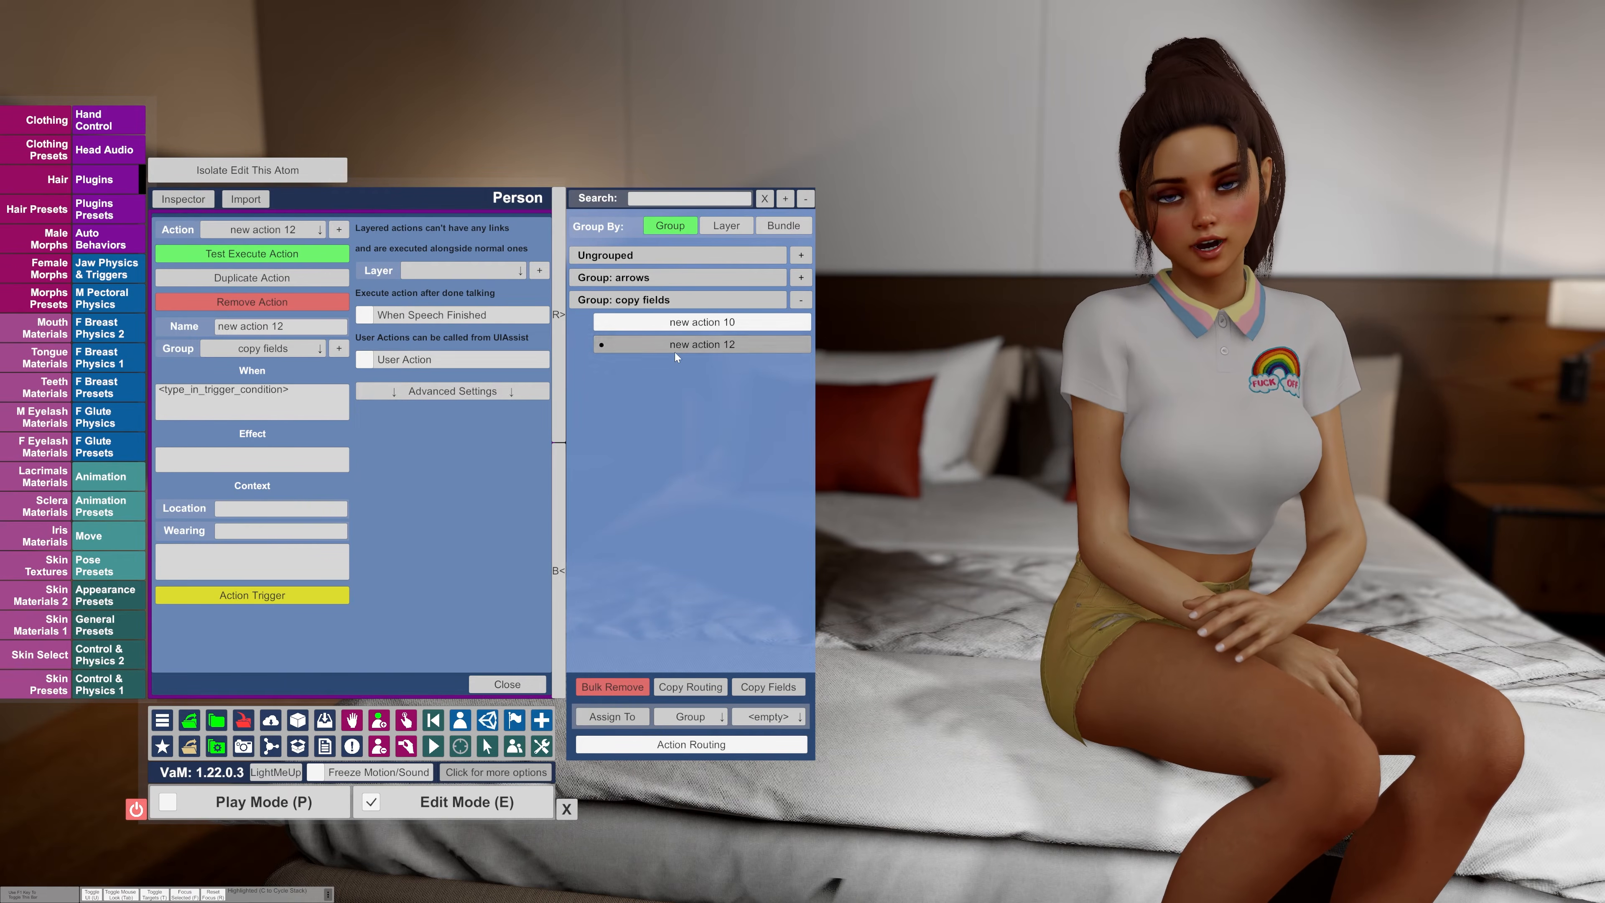
{"action": "left_click", "coordinate": [692, 324]}
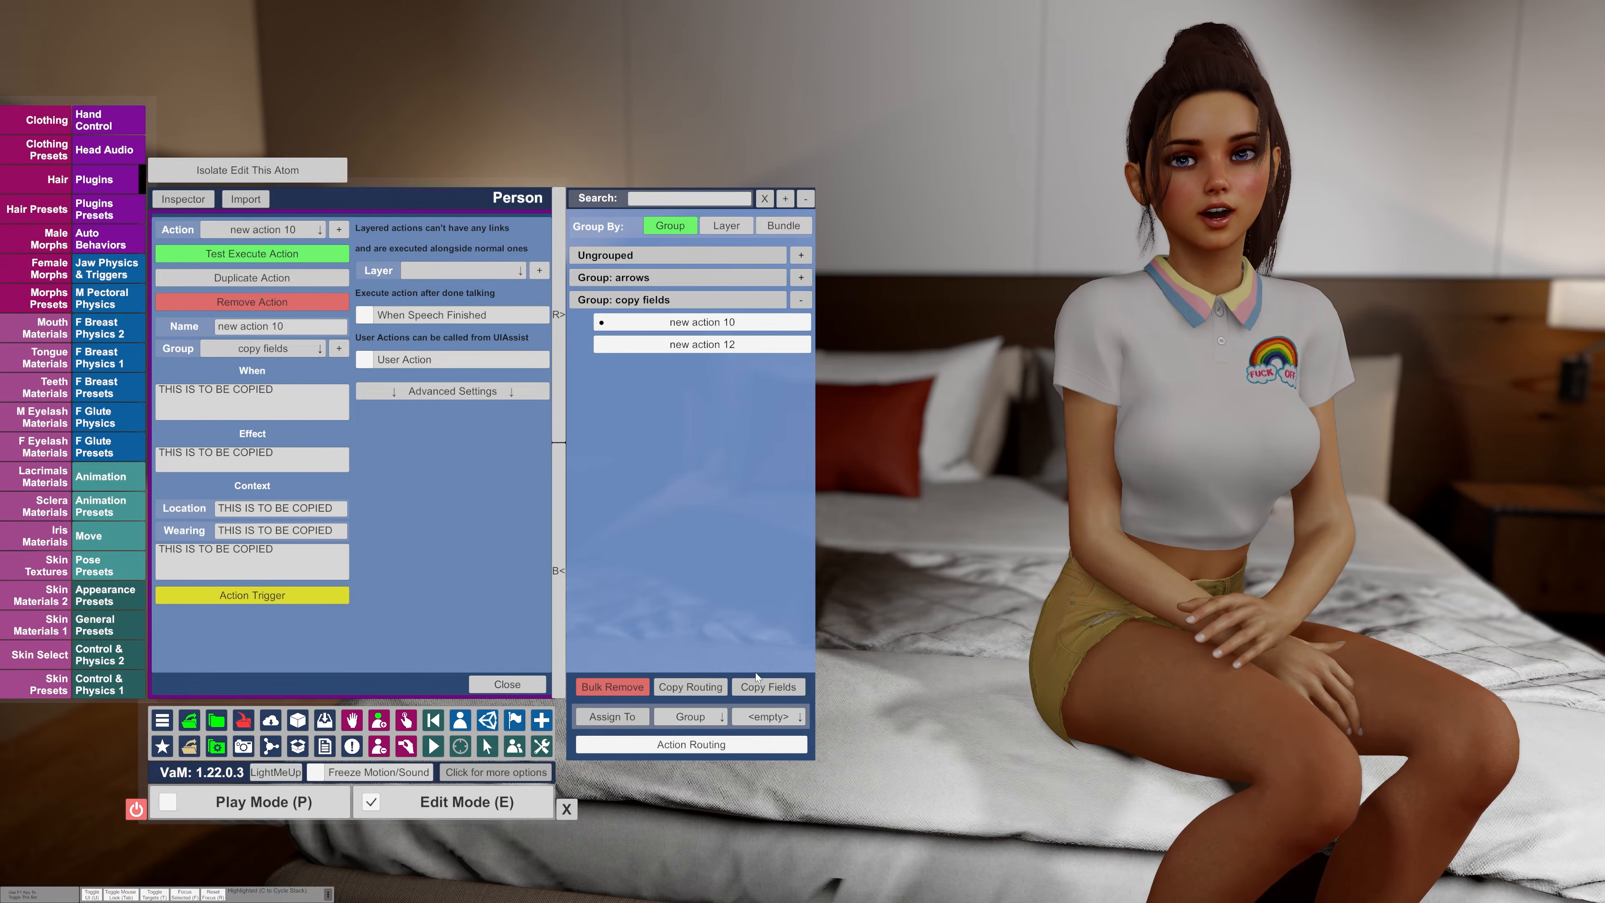
{"action": "left_click", "coordinate": [760, 686]}
{"action": "left_click", "coordinate": [683, 350]}
{"action": "left_click", "coordinate": [645, 733]}
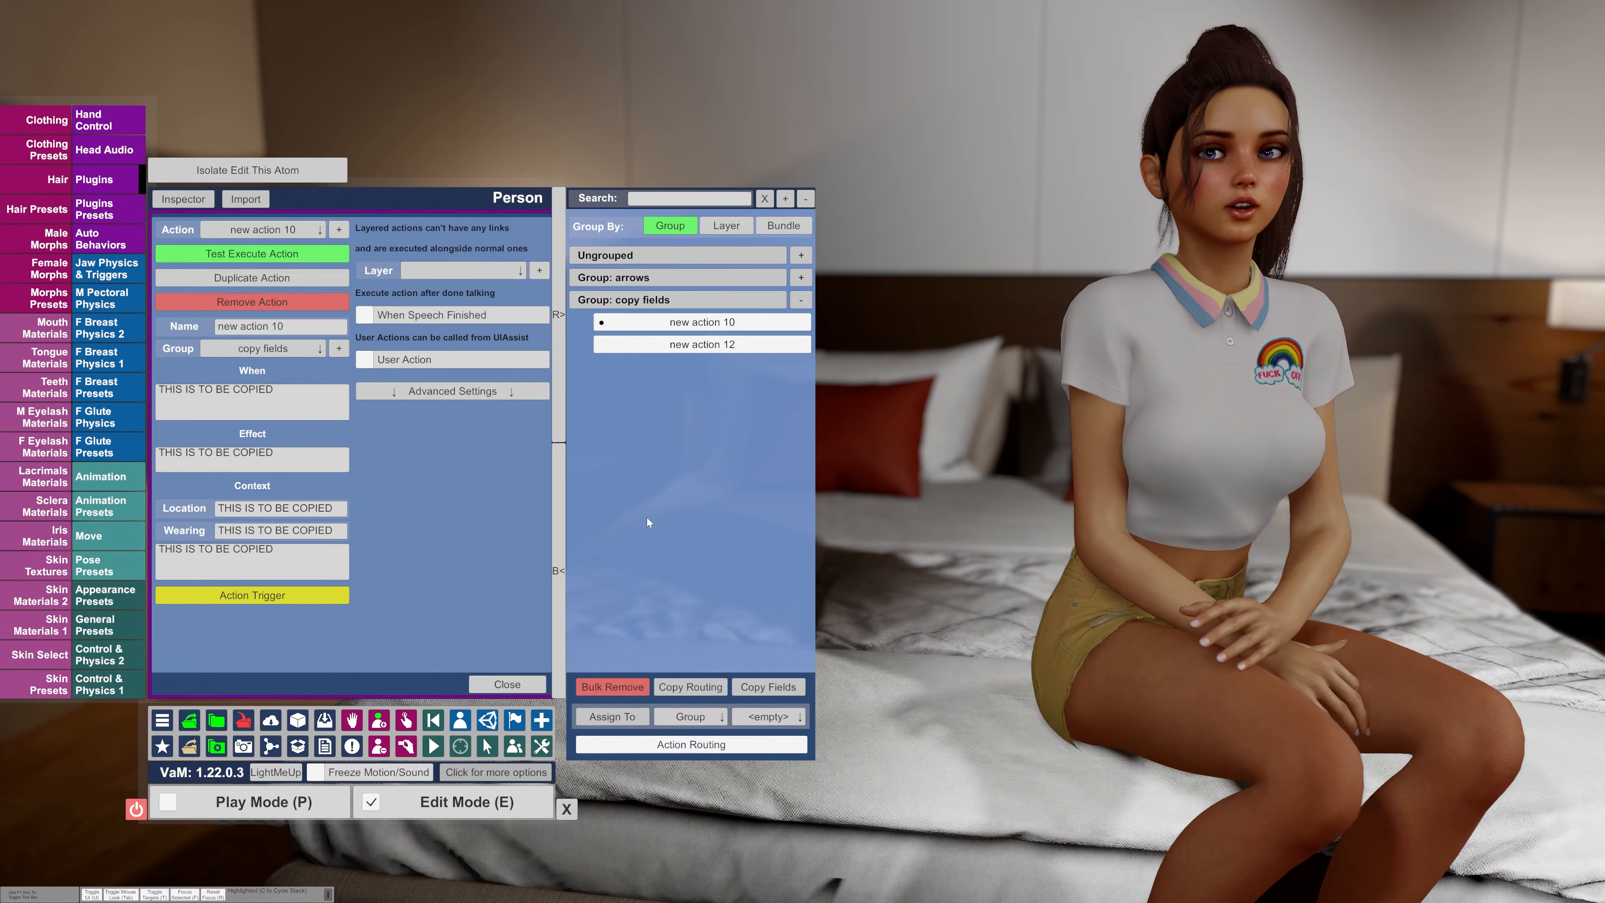
{"action": "left_click", "coordinate": [659, 346]}
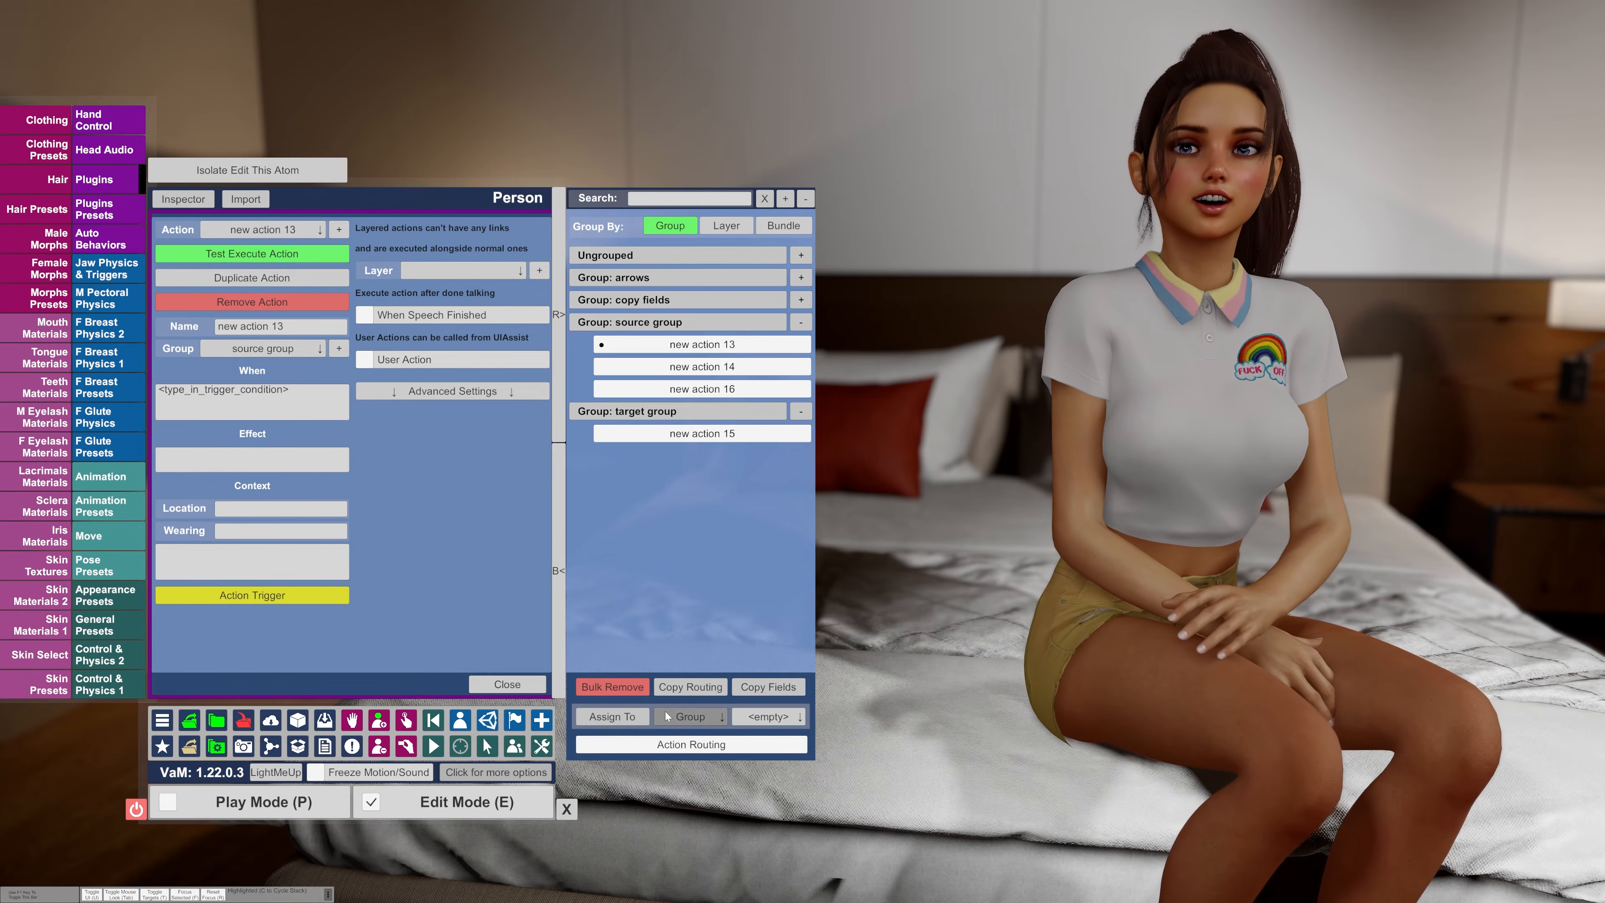
- Assign new action 13 and new action 14 from the source group to the target group
{"action": "left_click", "coordinate": [695, 719]}
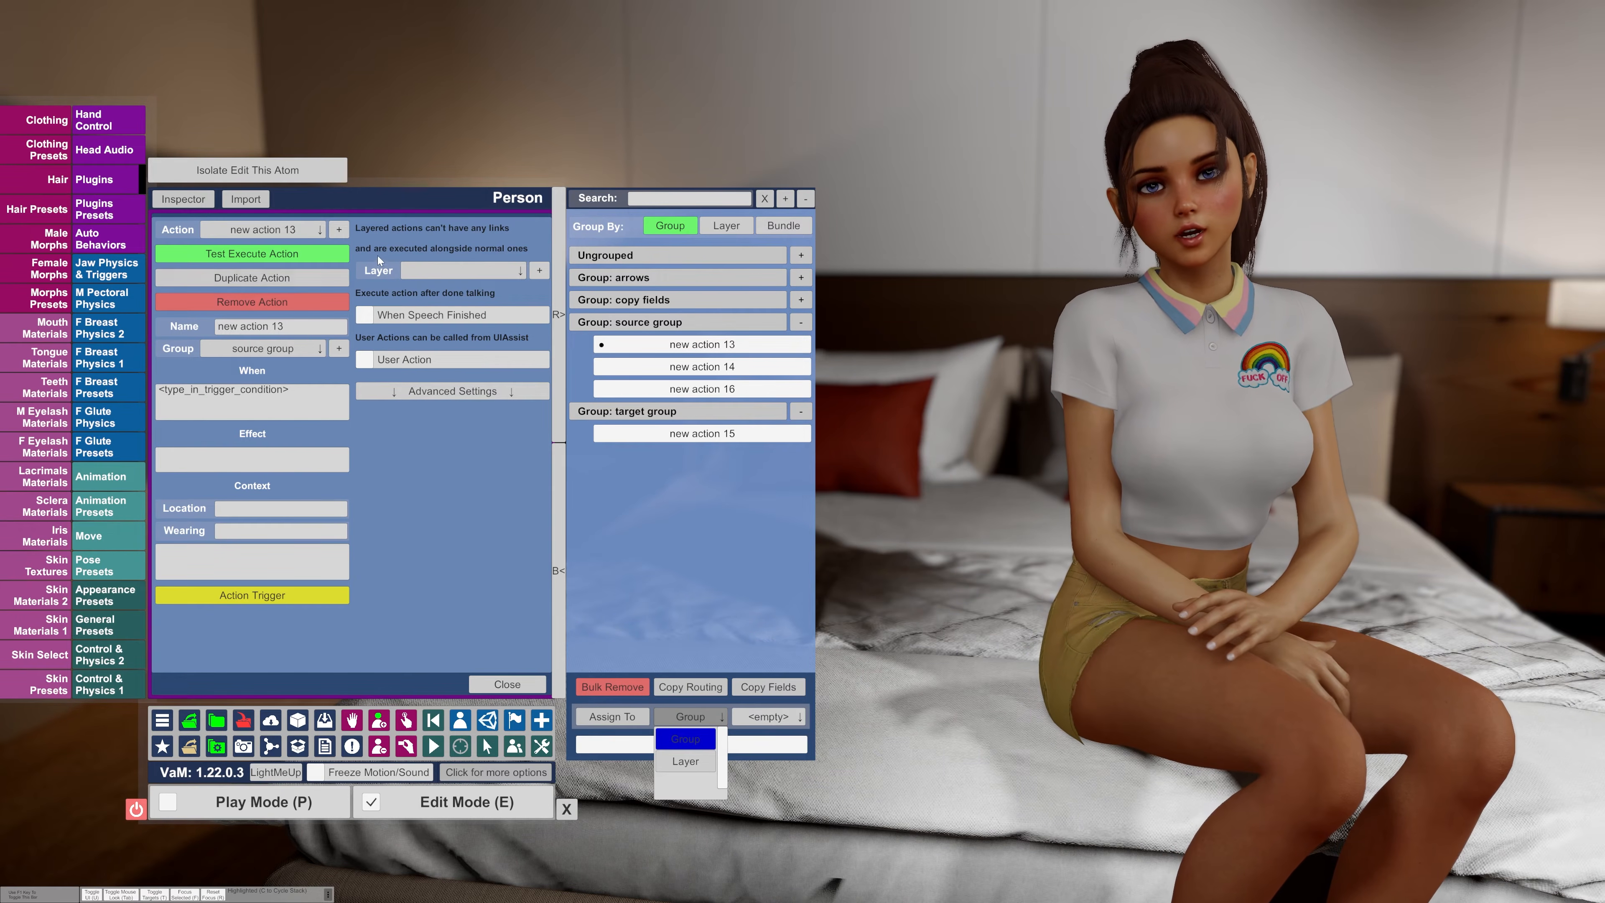
{"action": "left_click", "coordinate": [685, 738]}
{"action": "left_click", "coordinate": [768, 716]}
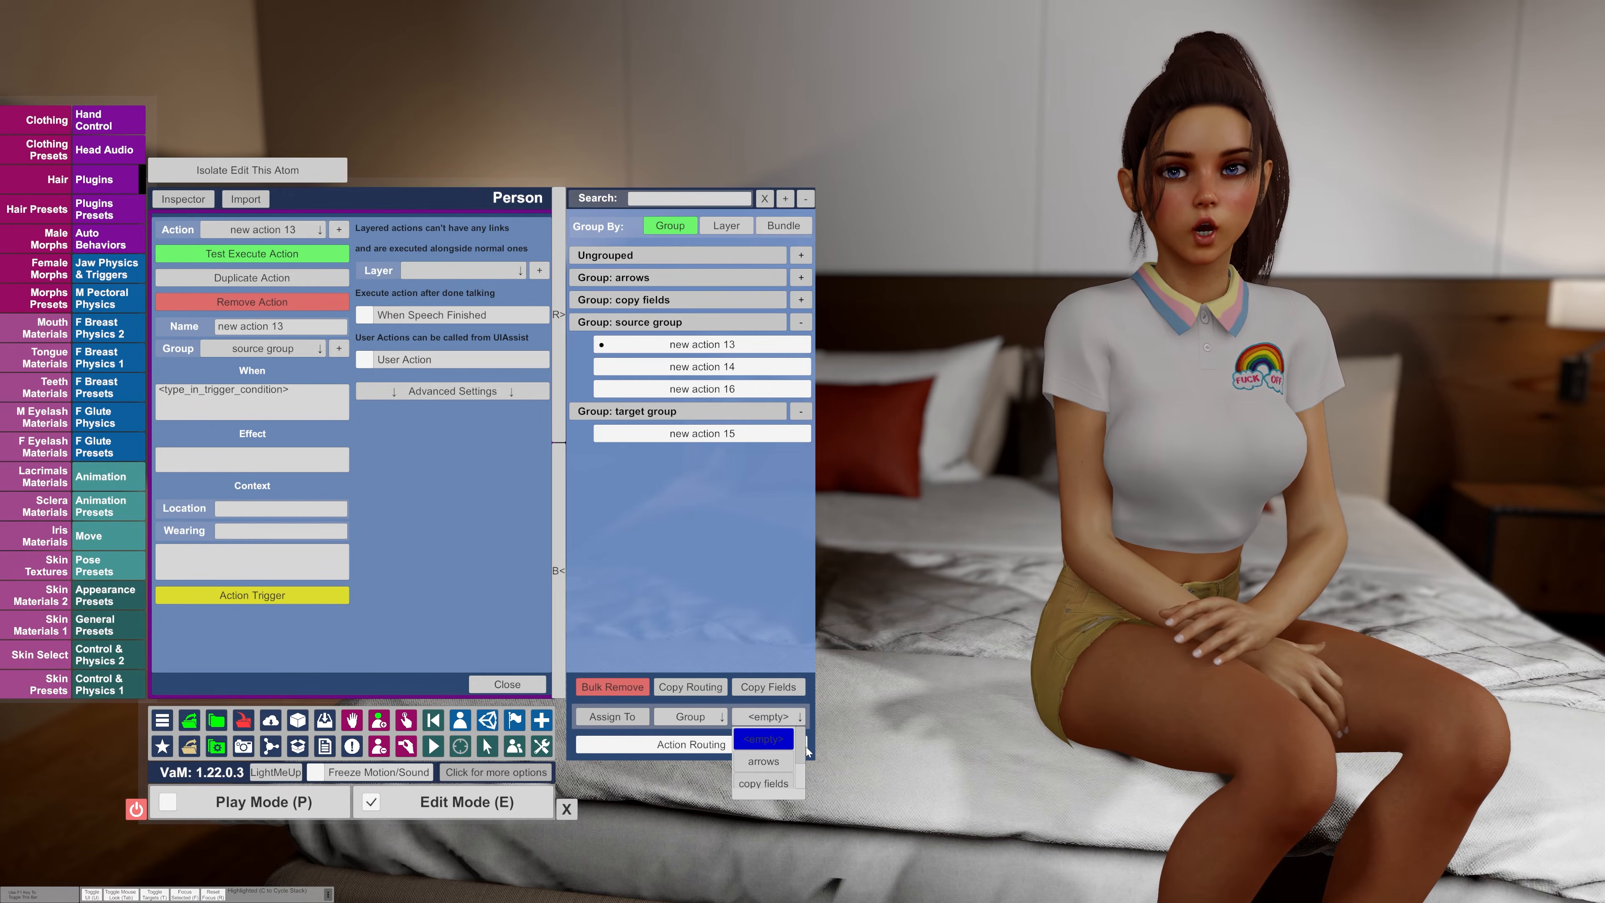
{"action": "left_click_drag", "start_coordinate": [803, 751], "coordinate": [802, 771]}
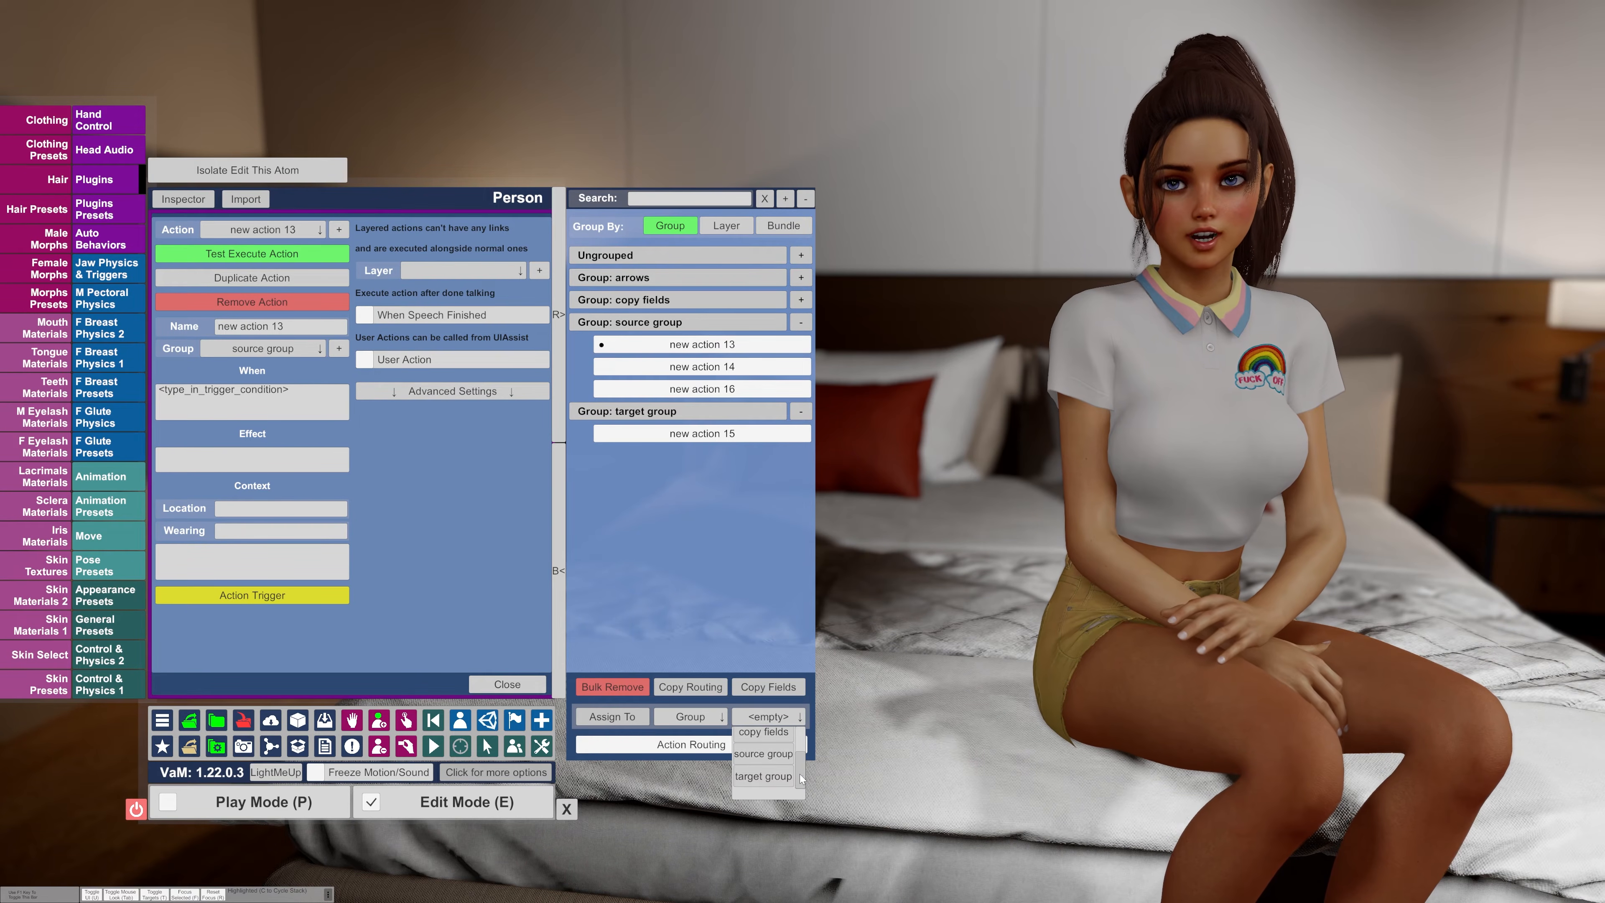
{"action": "left_click", "coordinate": [779, 770]}
{"action": "left_click", "coordinate": [601, 712]}
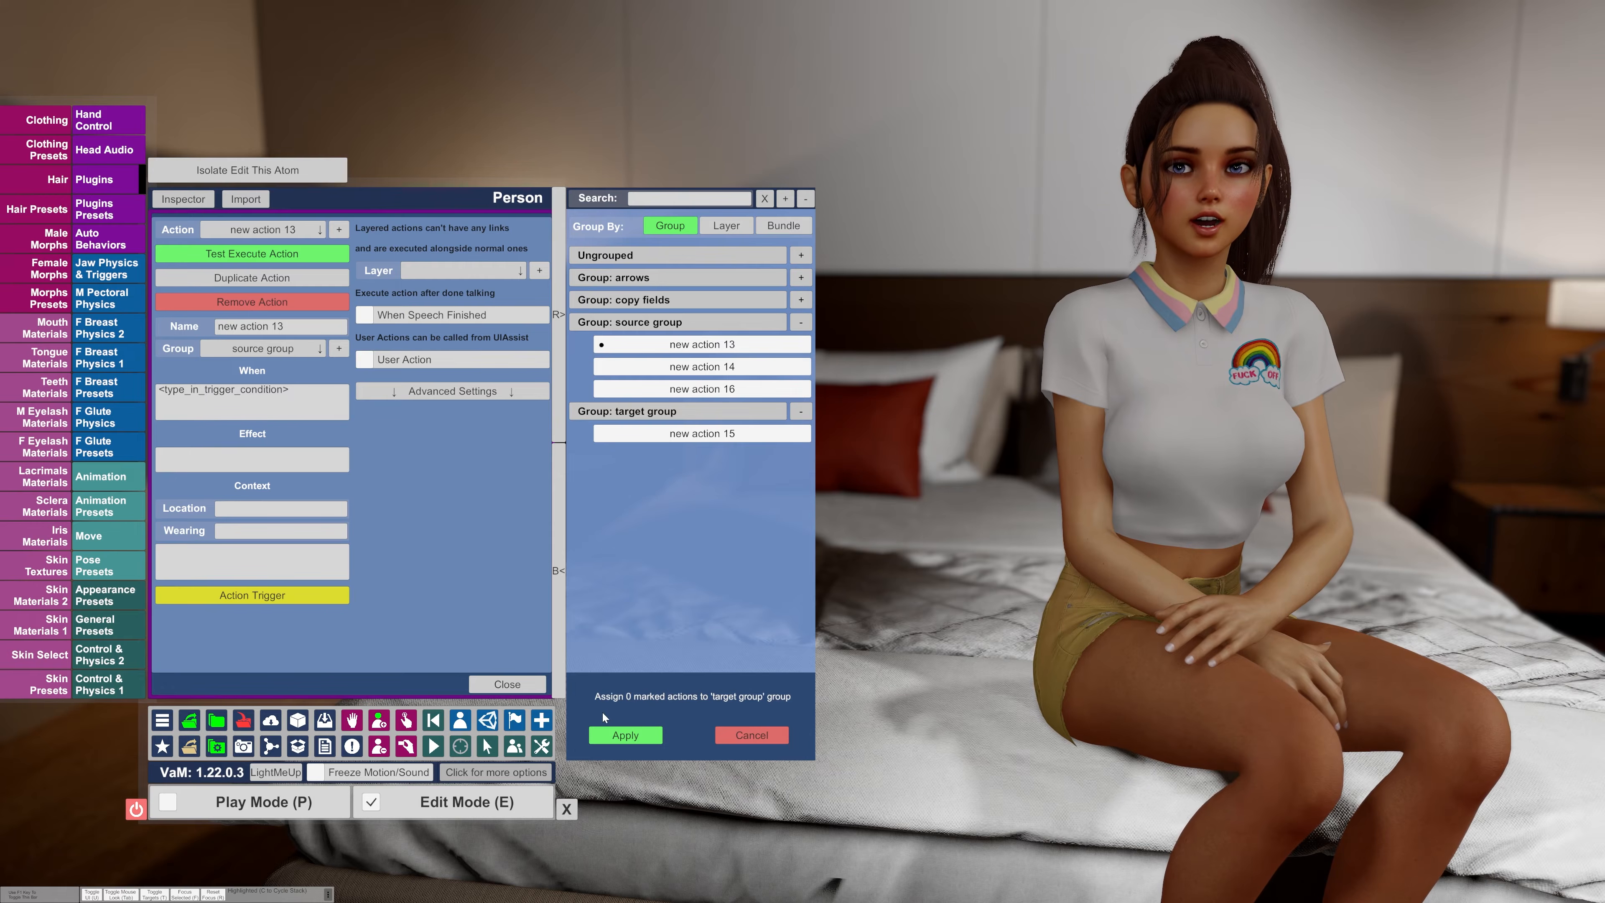
{"action": "left_click", "coordinate": [651, 349]}
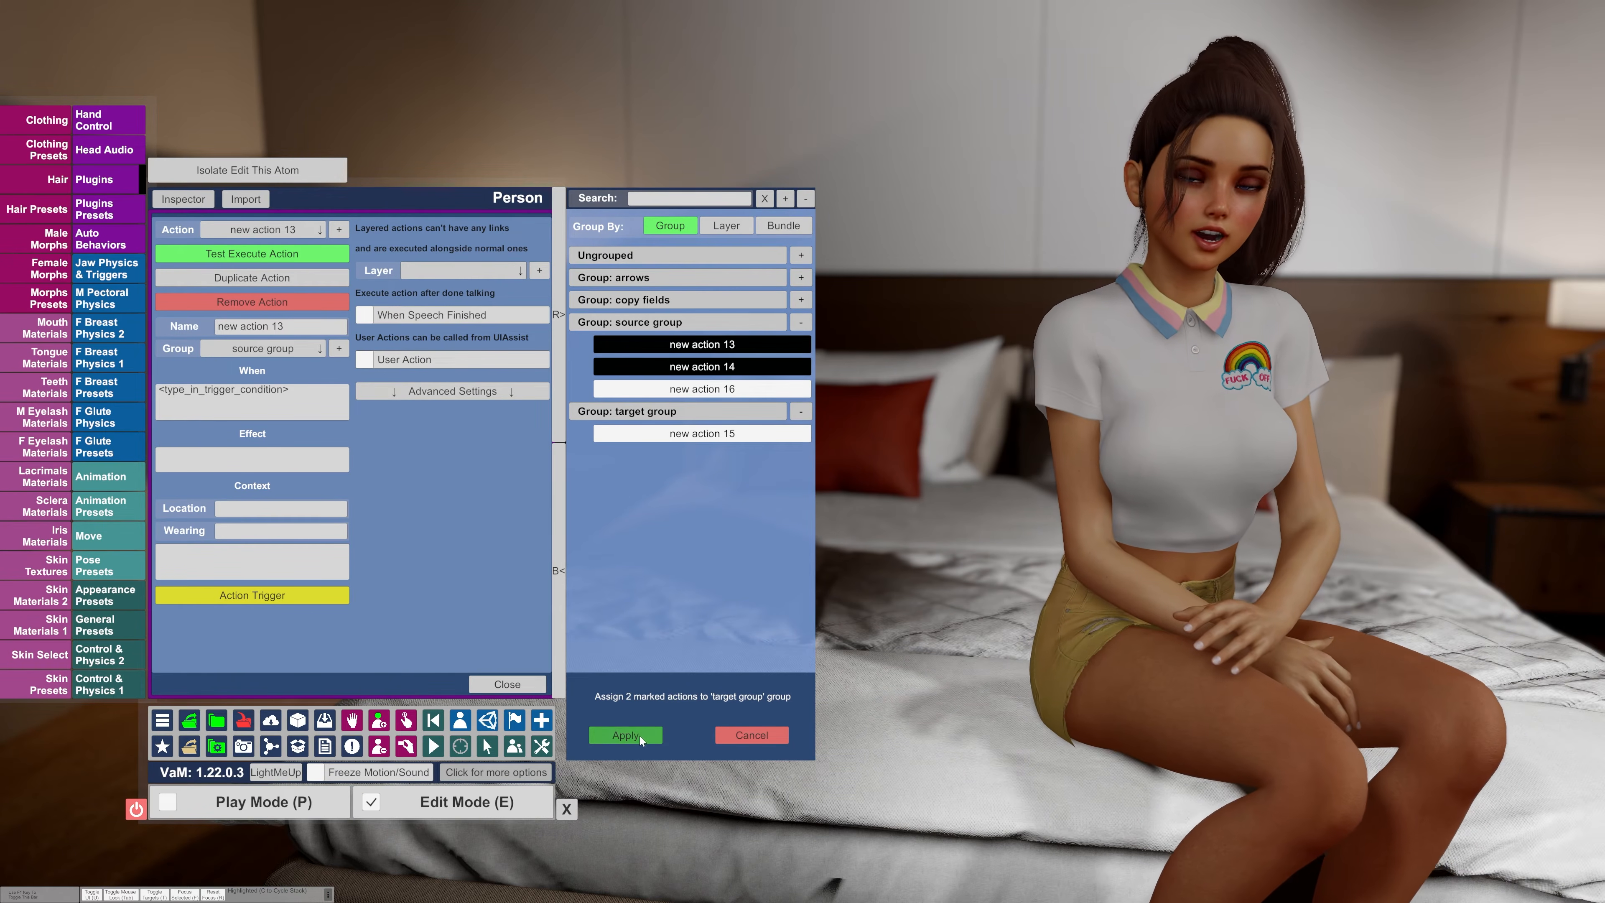
{"action": "left_click", "coordinate": [626, 735]}
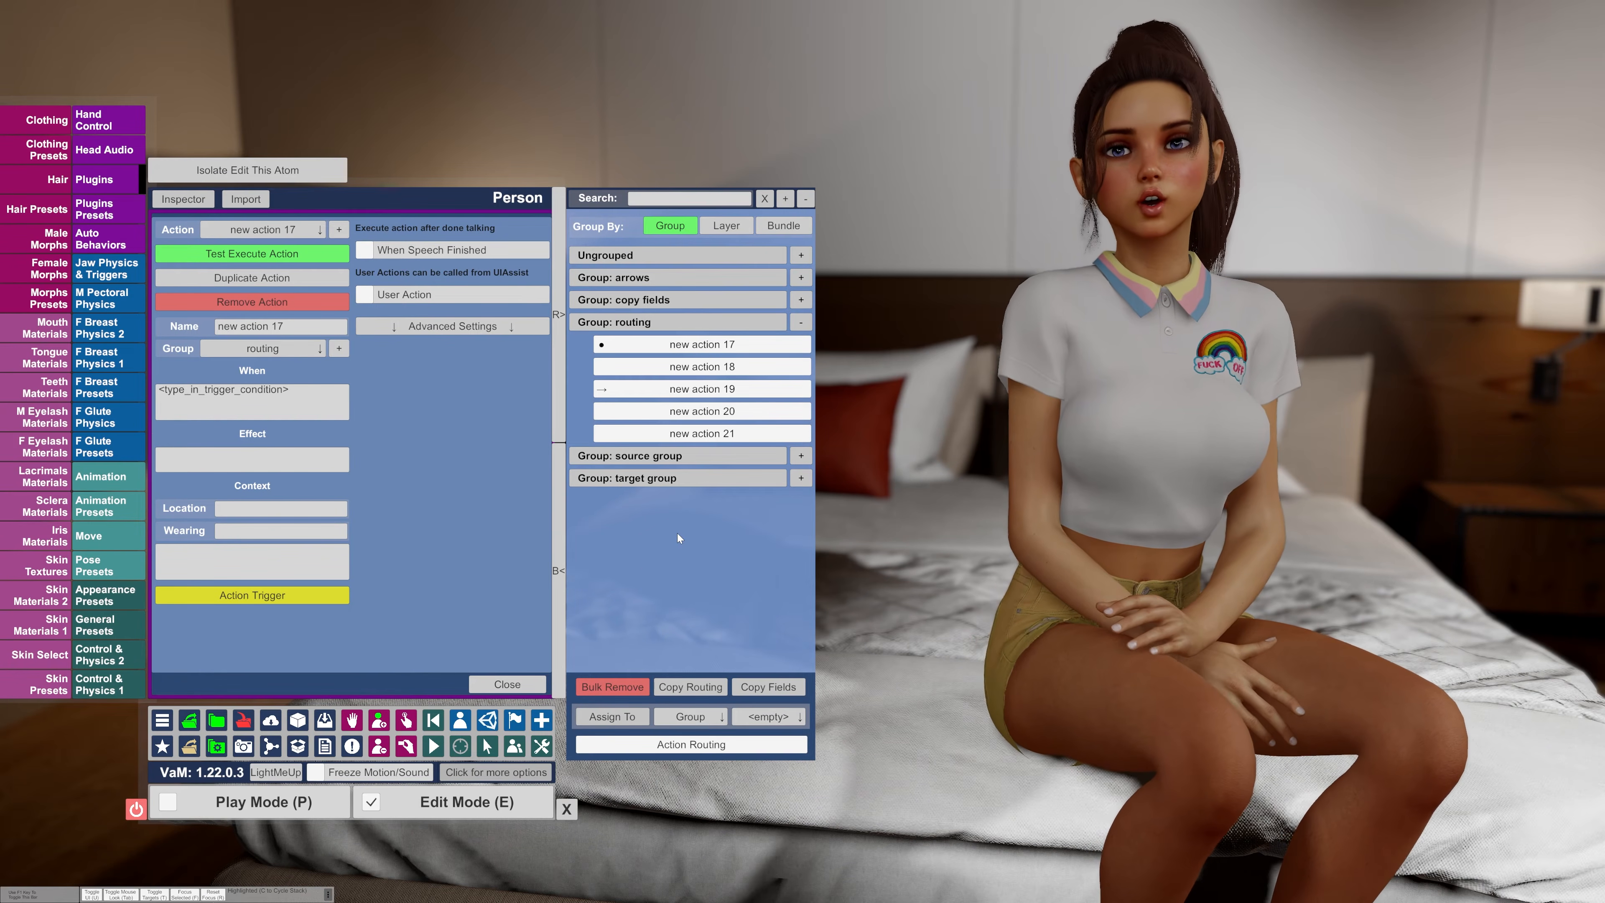
- Compare new action 17's links in the action routing view with the link markers in the action browser
{"action": "left_click", "coordinate": [558, 406]}
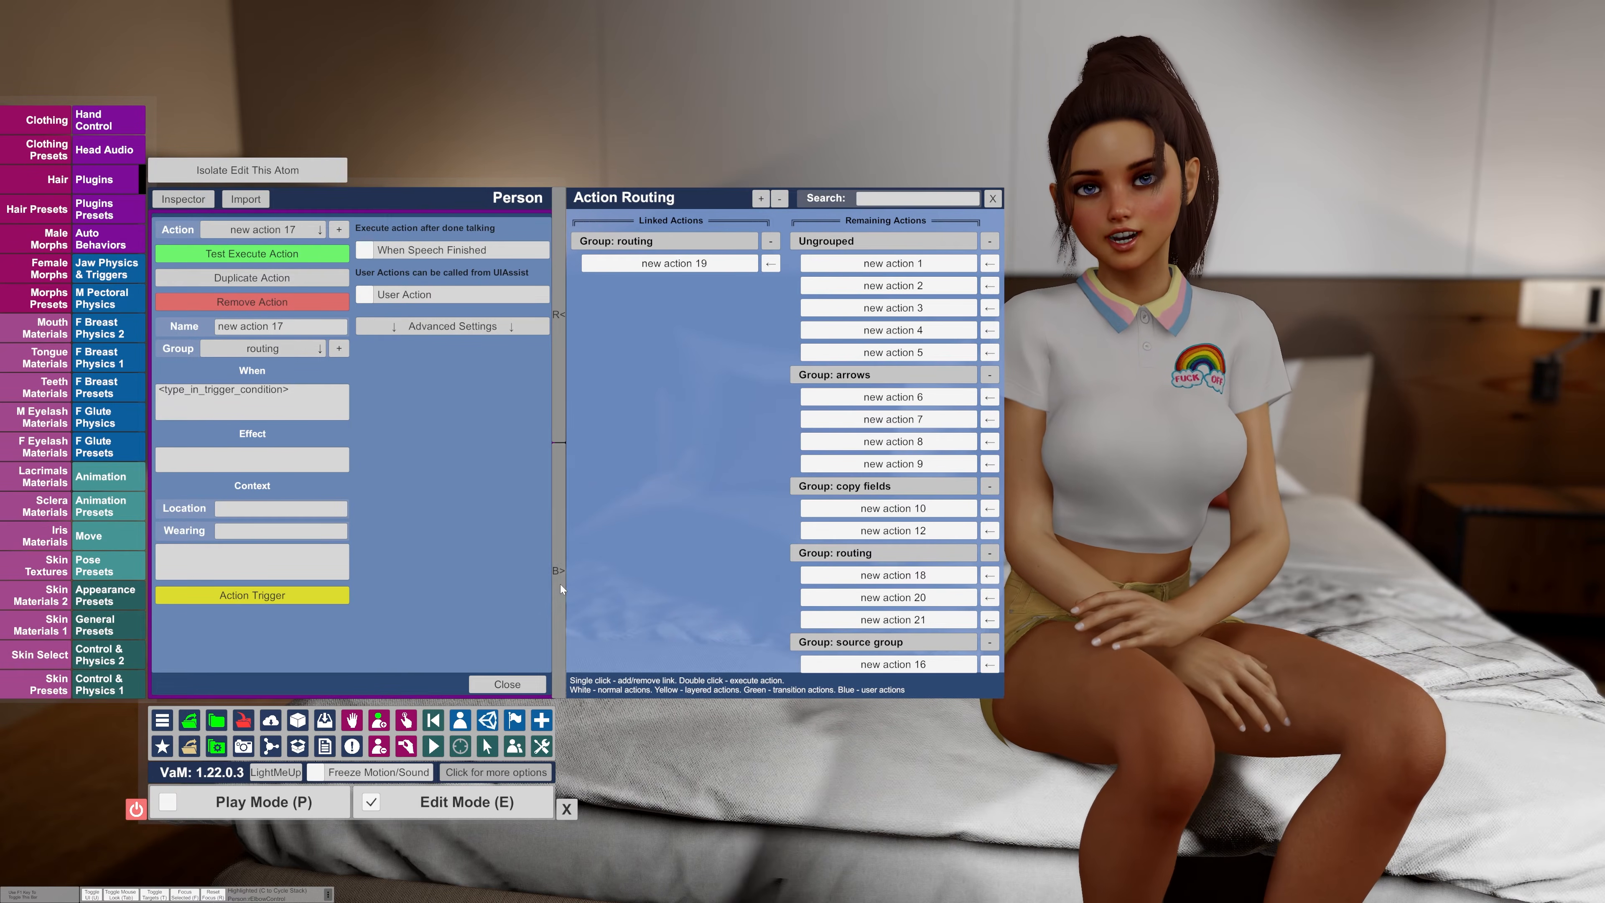
{"action": "left_click", "coordinate": [558, 570]}
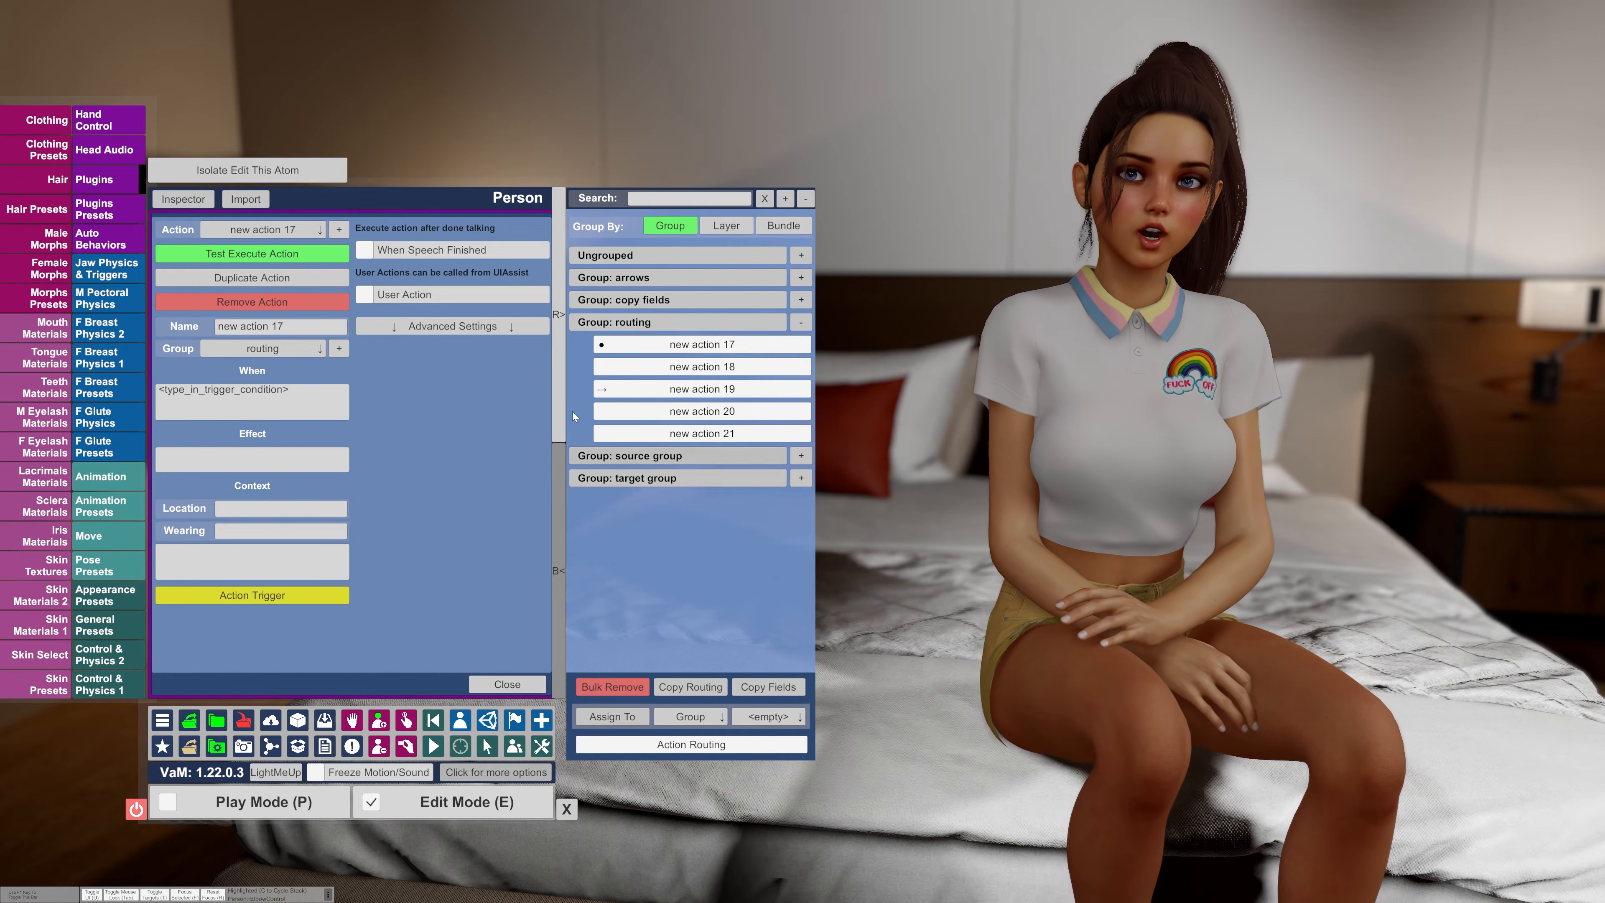
{"action": "left_click", "coordinate": [559, 398]}
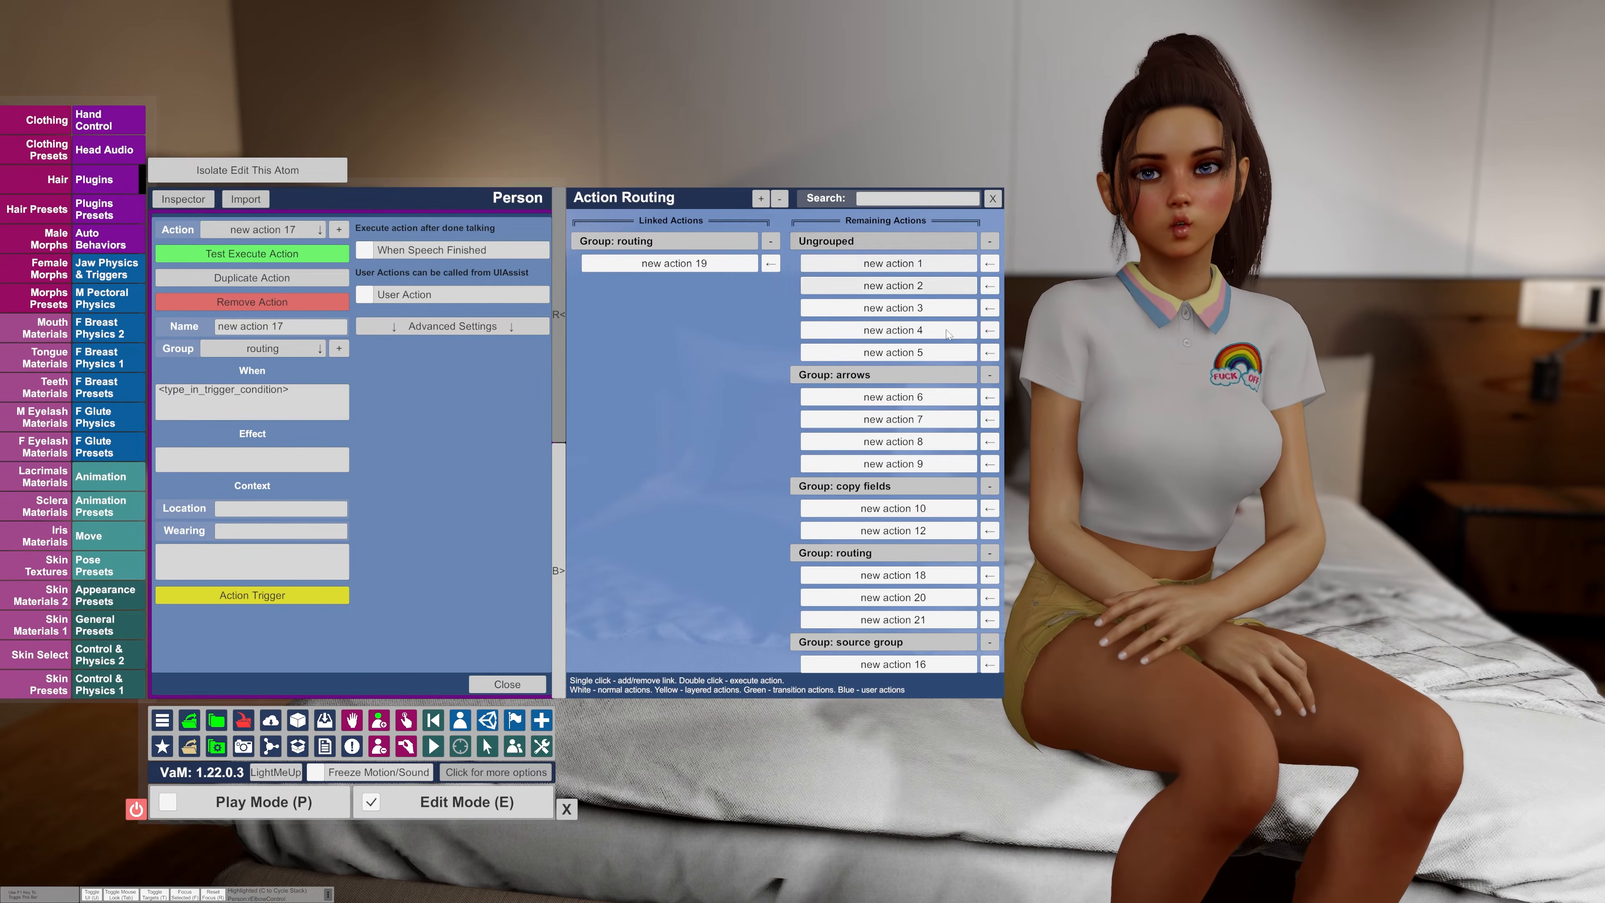
{"action": "left_click", "coordinate": [562, 584]}
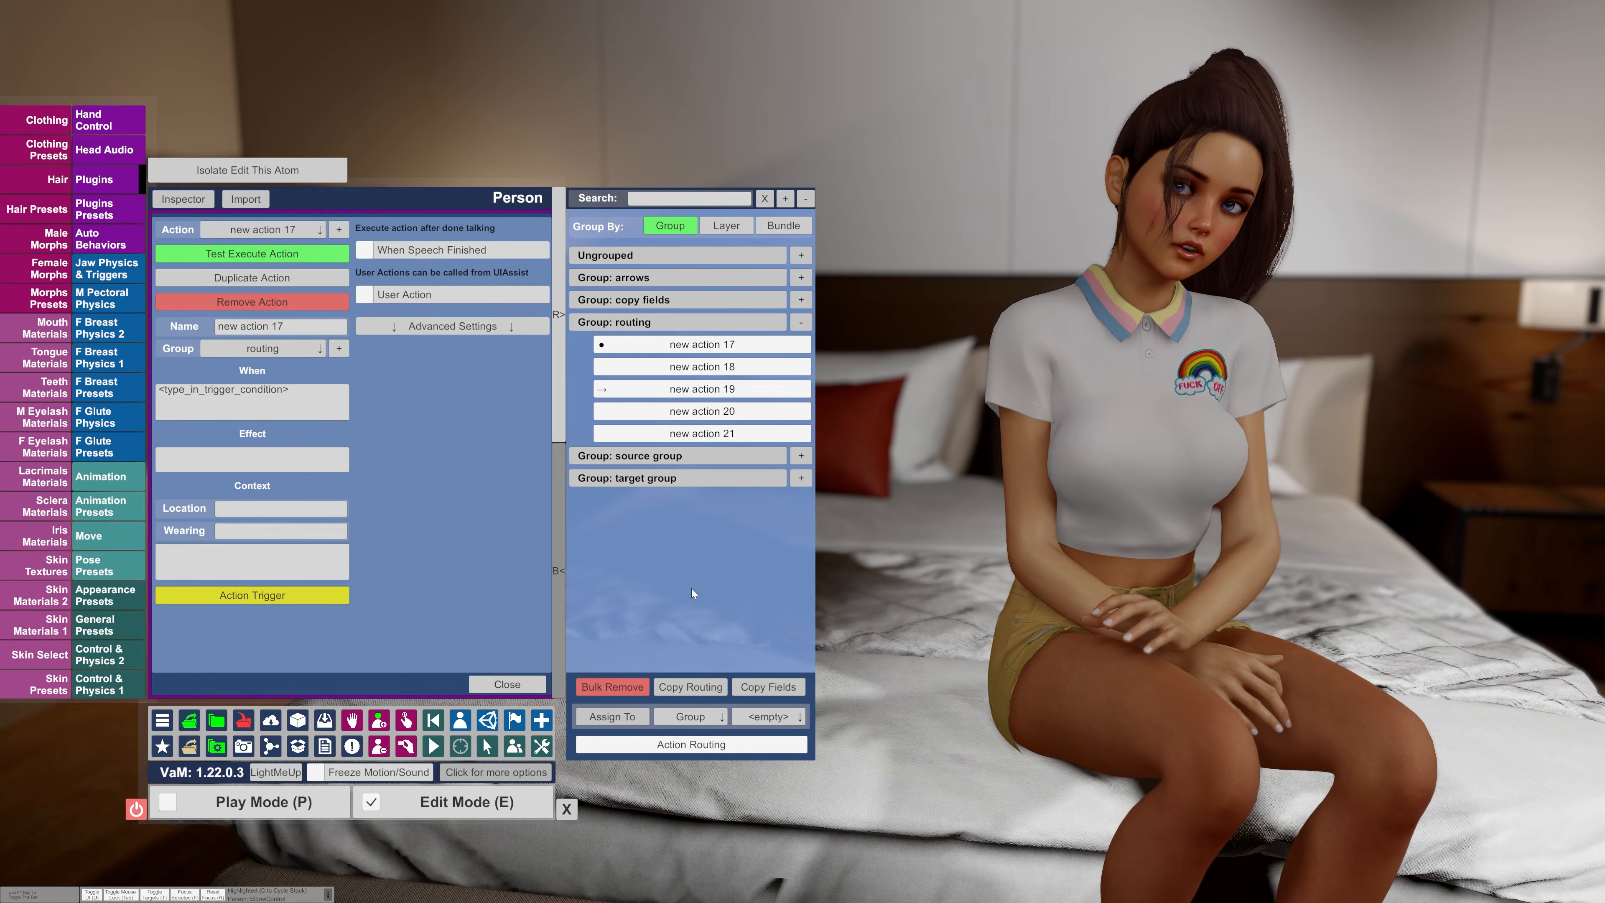
- Try marking new action 20 as a link of new action 17, unmark it, and cancel the routing changes
{"action": "left_click", "coordinate": [690, 687]}
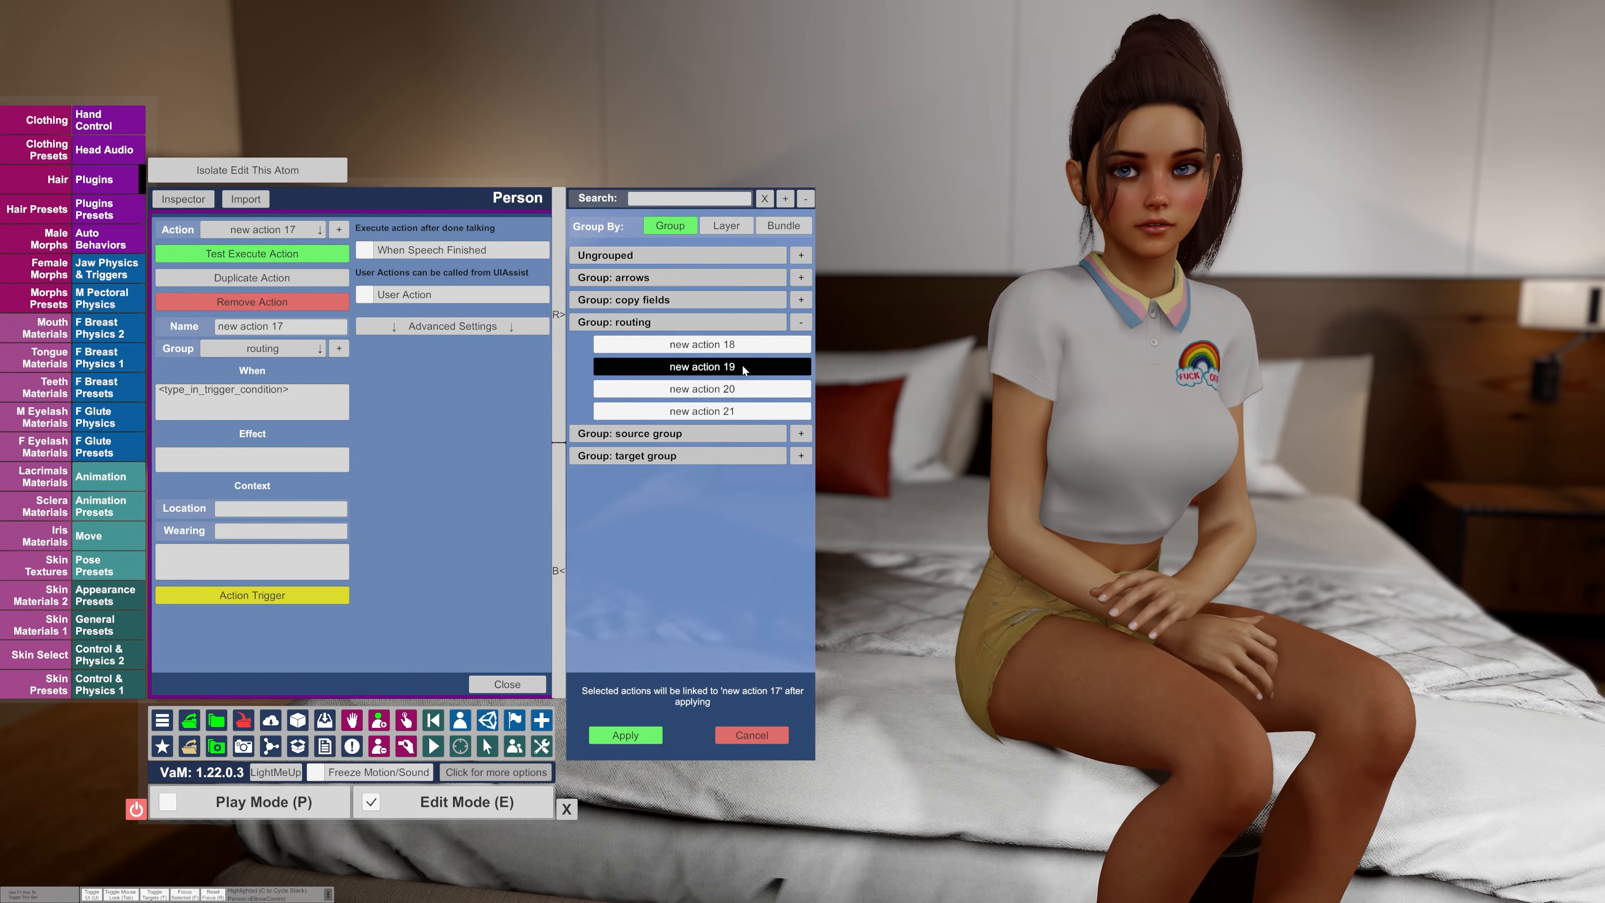
{"action": "left_click", "coordinate": [695, 389]}
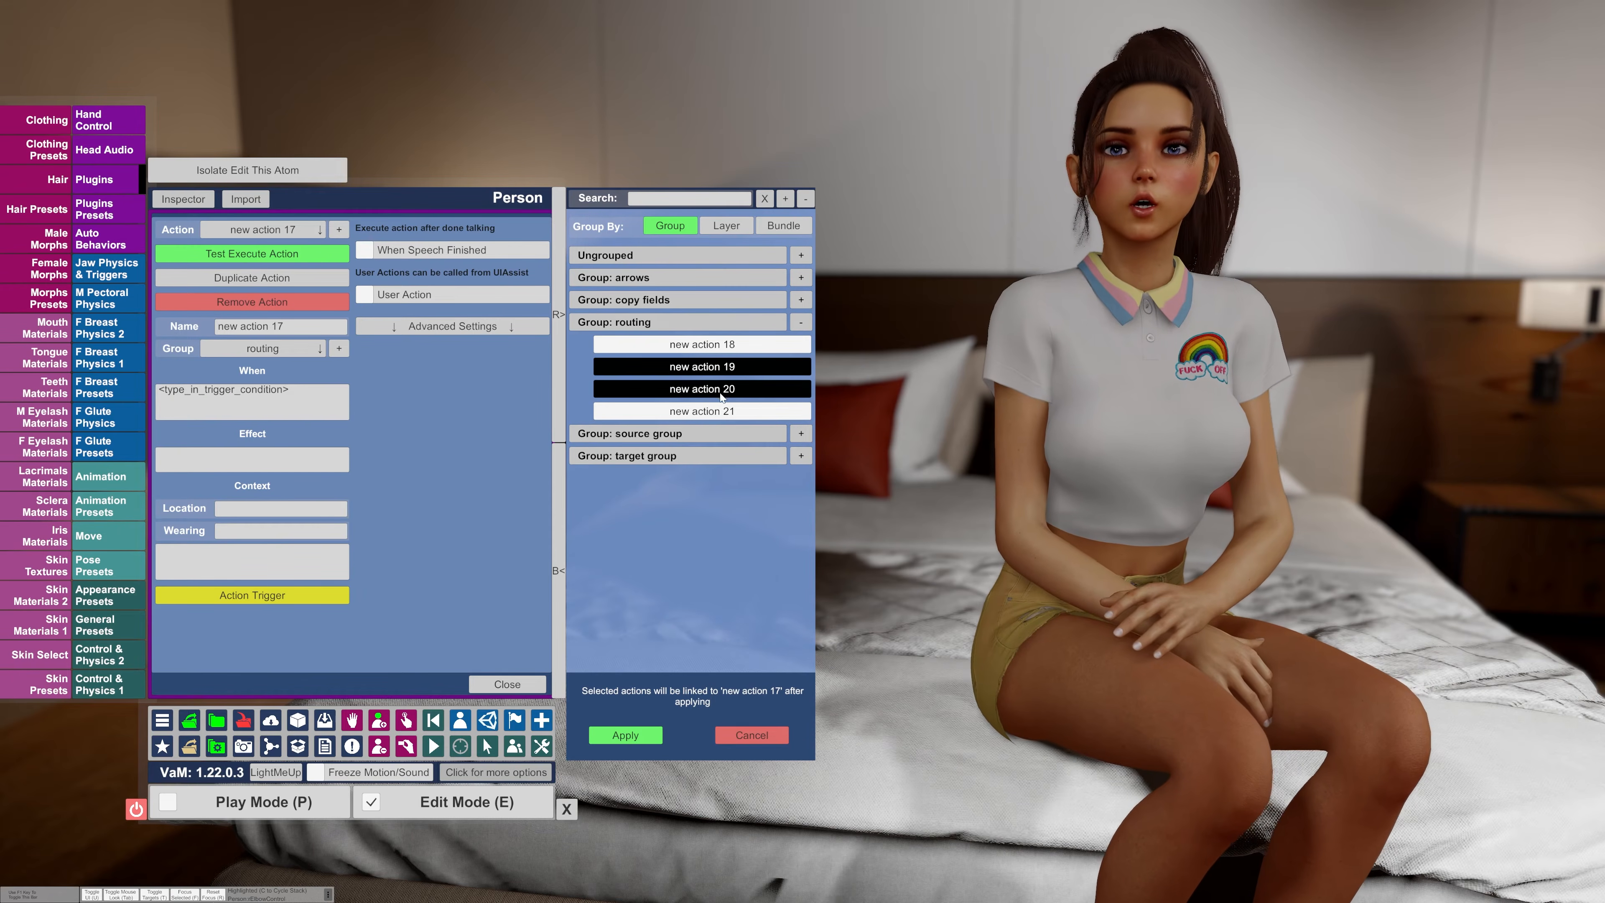
{"action": "left_click", "coordinate": [691, 390]}
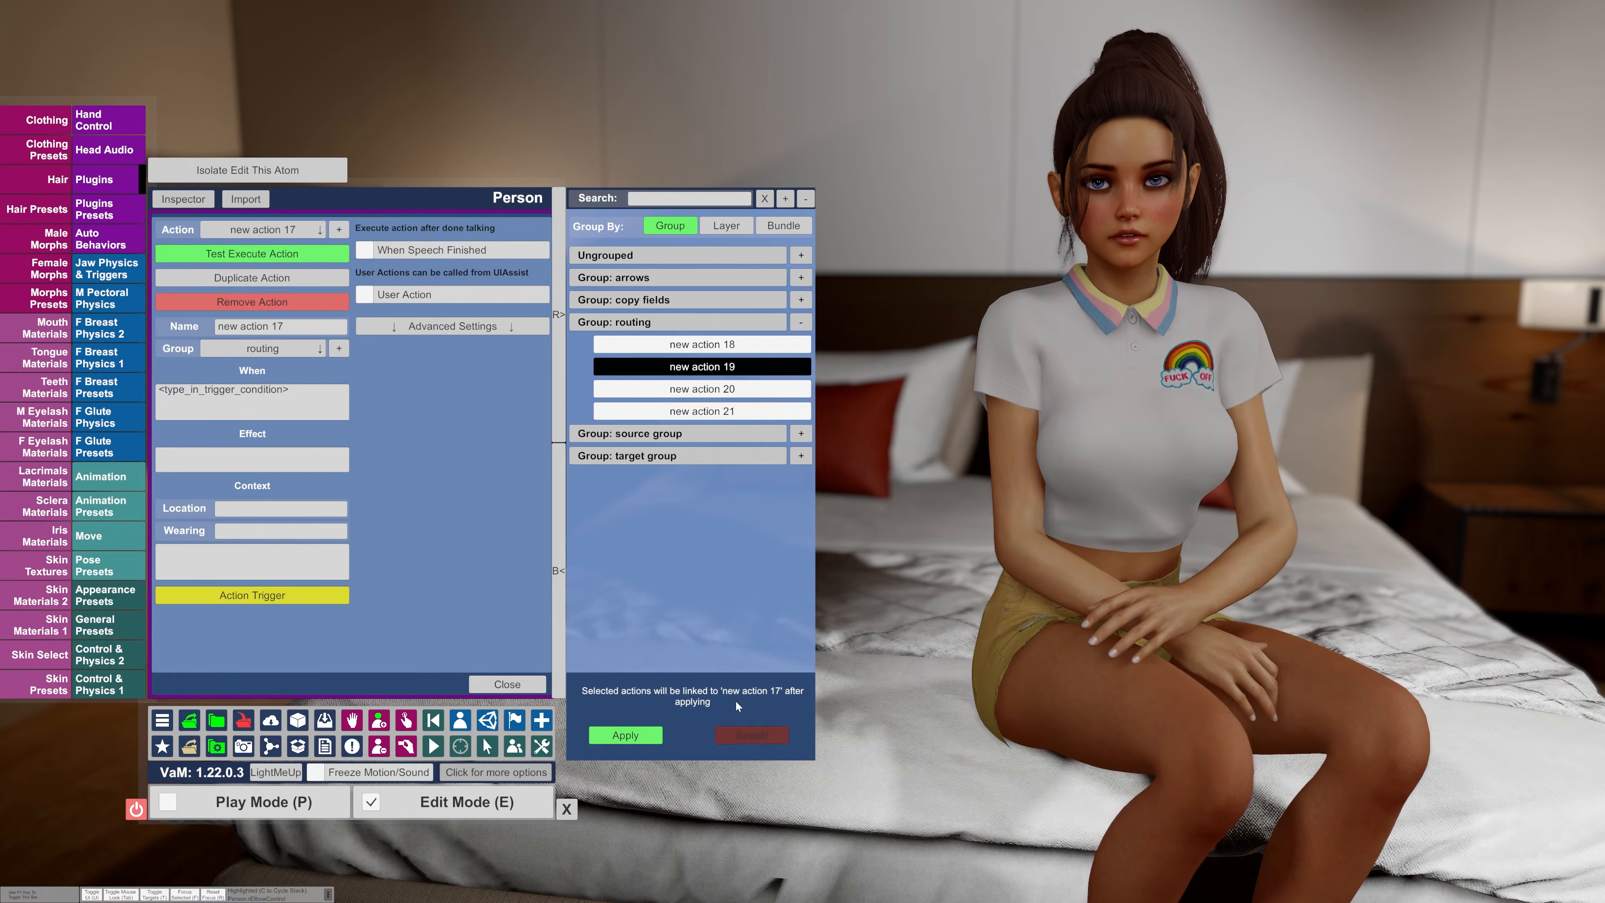
{"action": "left_click", "coordinate": [743, 732]}
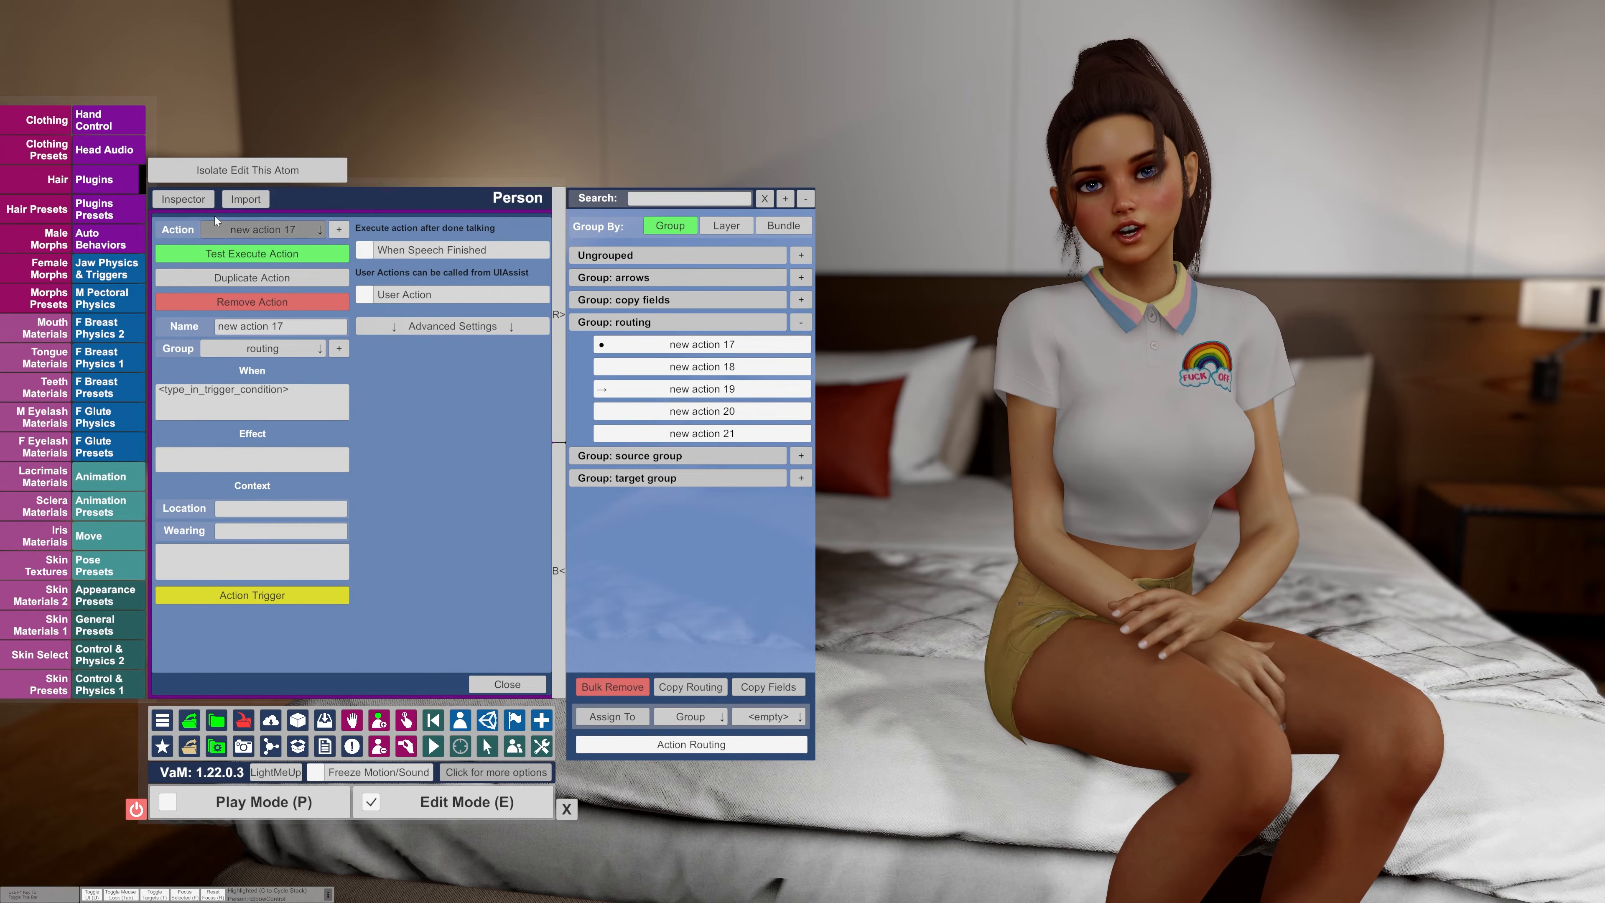
{"action": "left_click", "coordinate": [696, 741]}
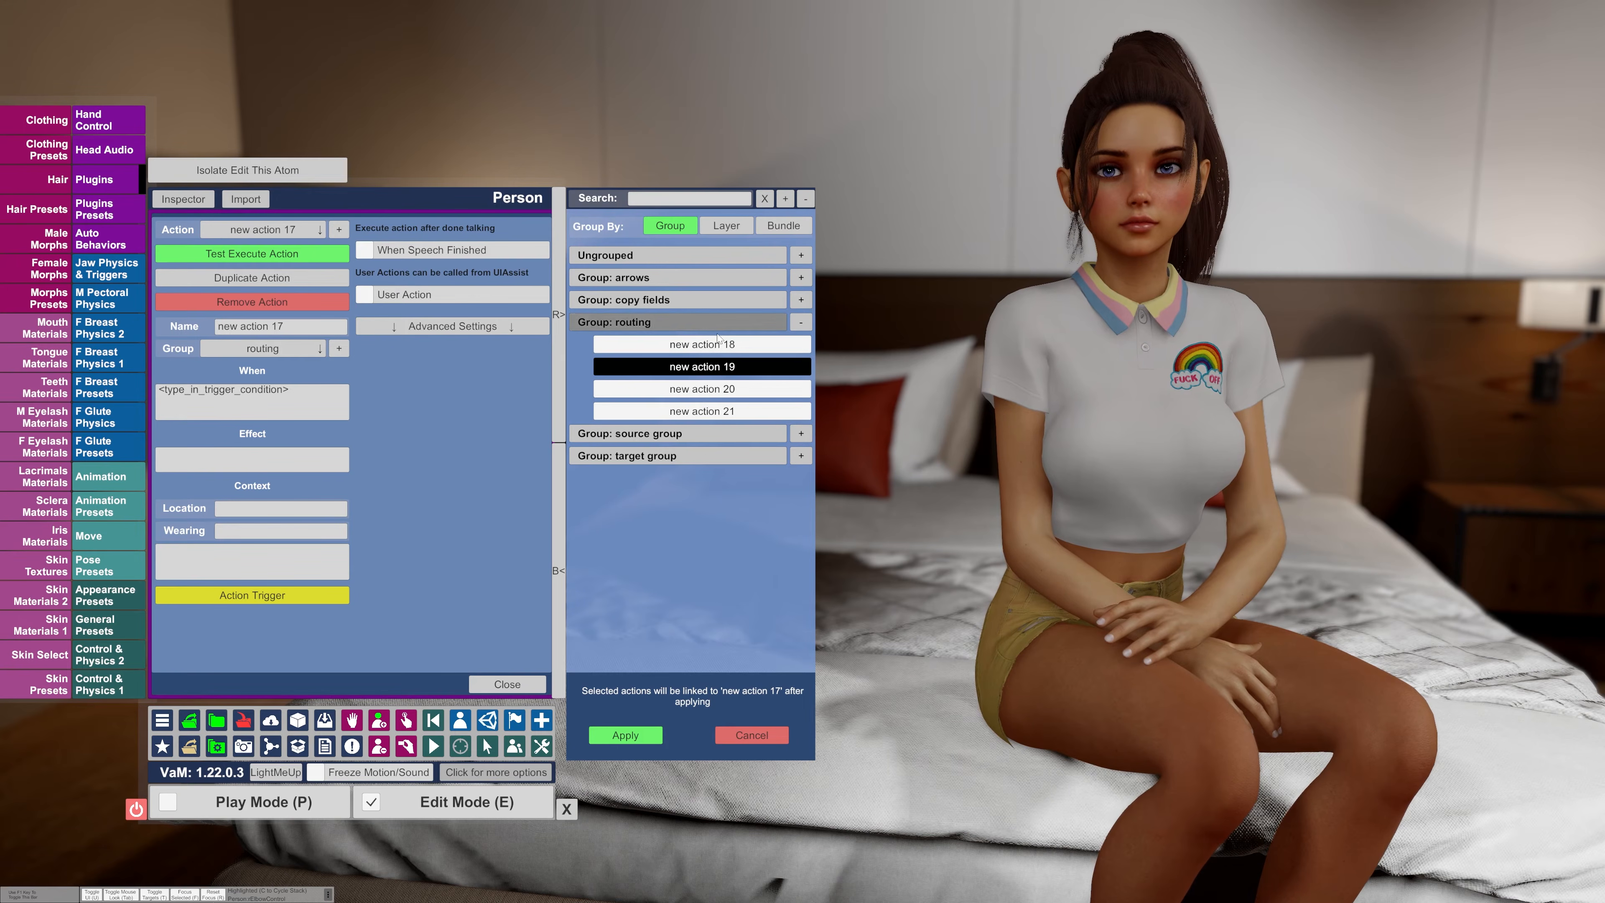
{"action": "left_click", "coordinate": [752, 735]}
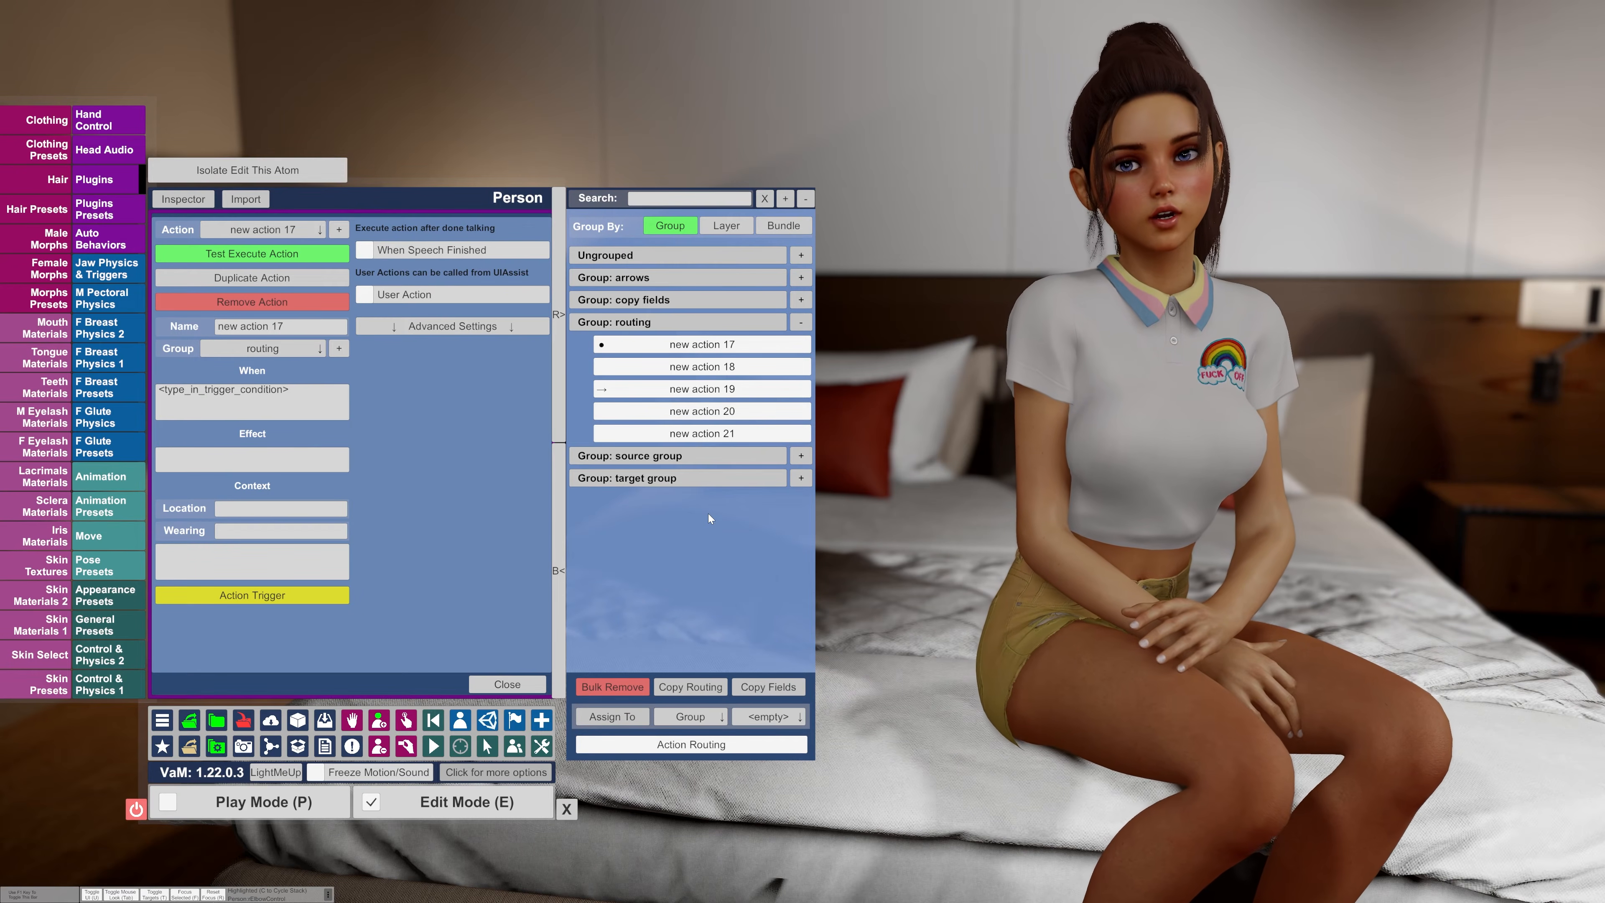
- Add new action 21 to the linked actions of new action 17 and apply the routing
{"action": "left_click", "coordinate": [689, 744]}
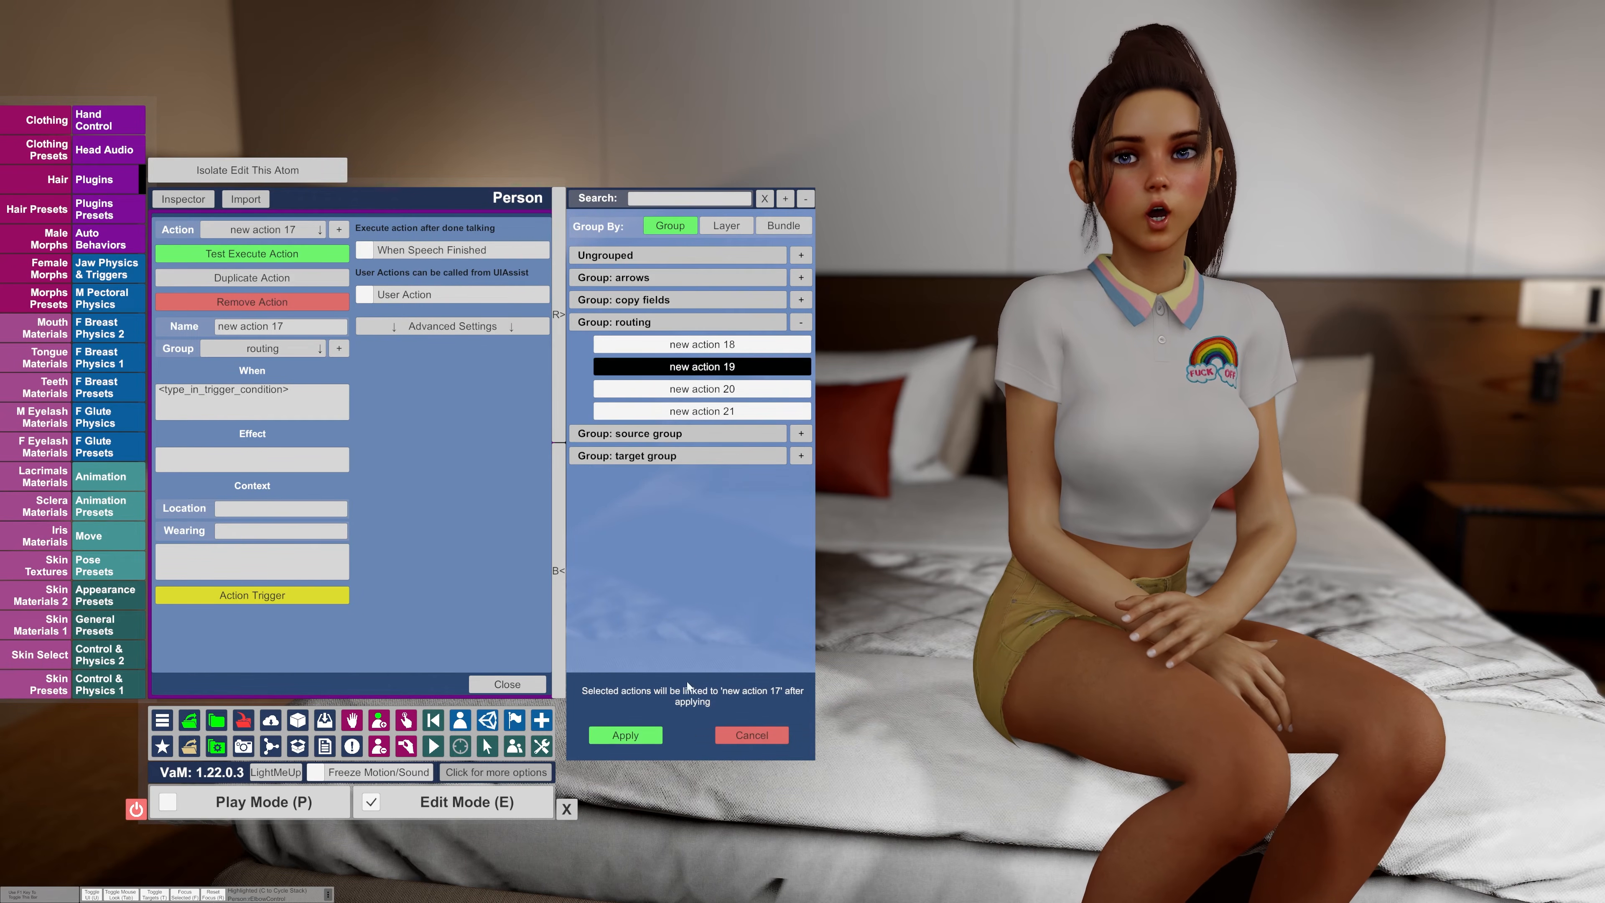
{"action": "left_click", "coordinate": [693, 412]}
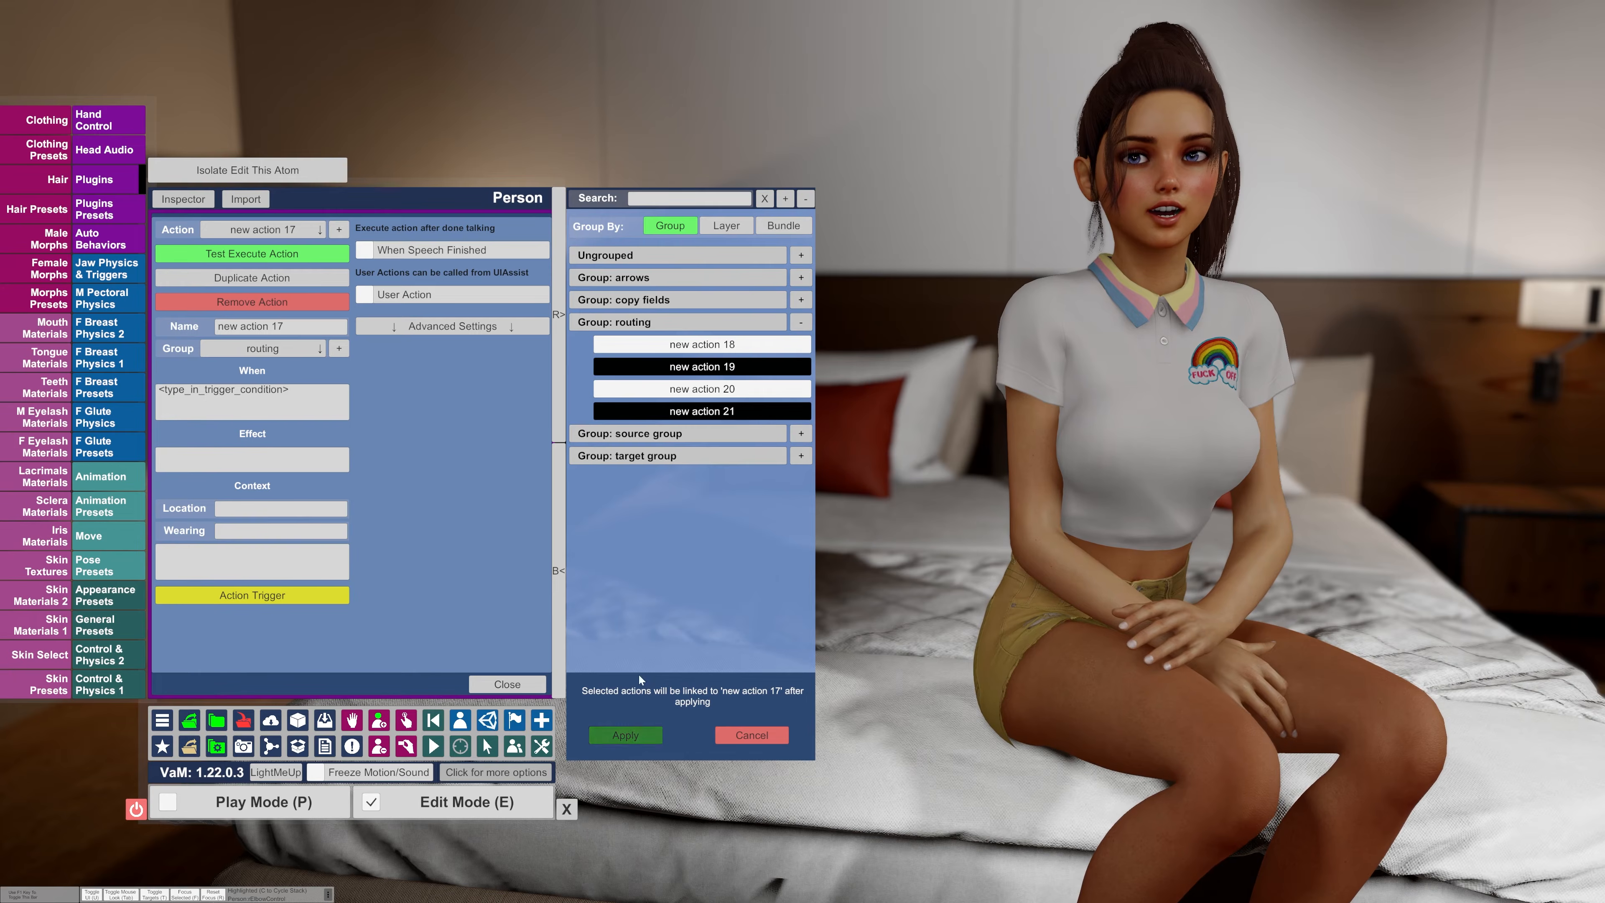
{"action": "left_click", "coordinate": [626, 734]}
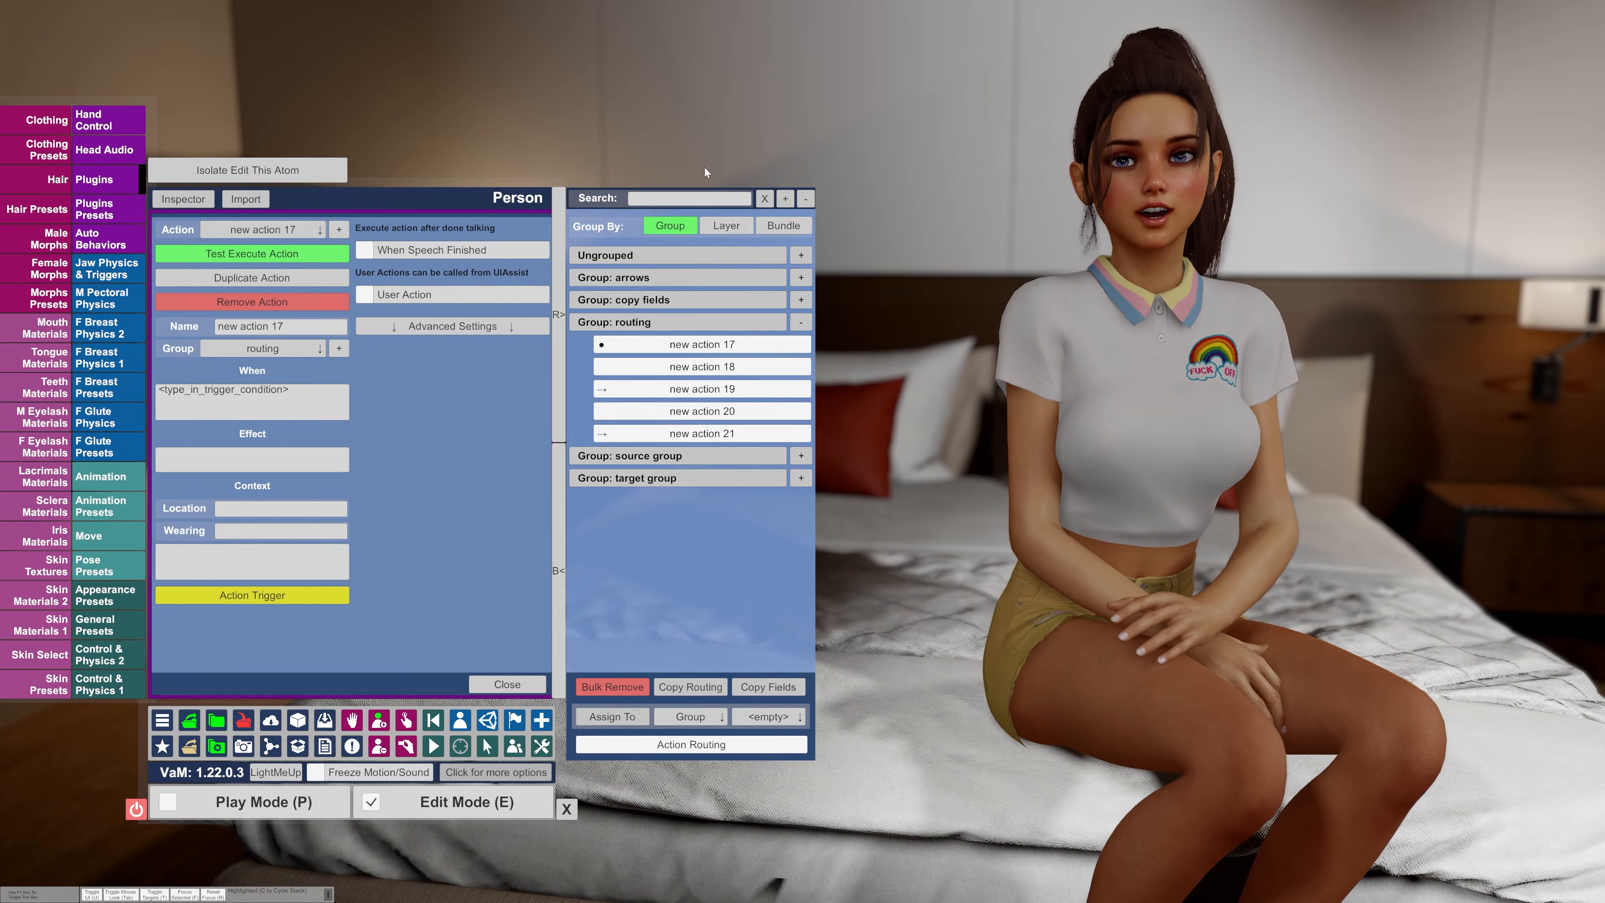
- View the action list grouped by layer and by bundle, and return it to grouping by group
{"action": "left_click", "coordinate": [720, 225]}
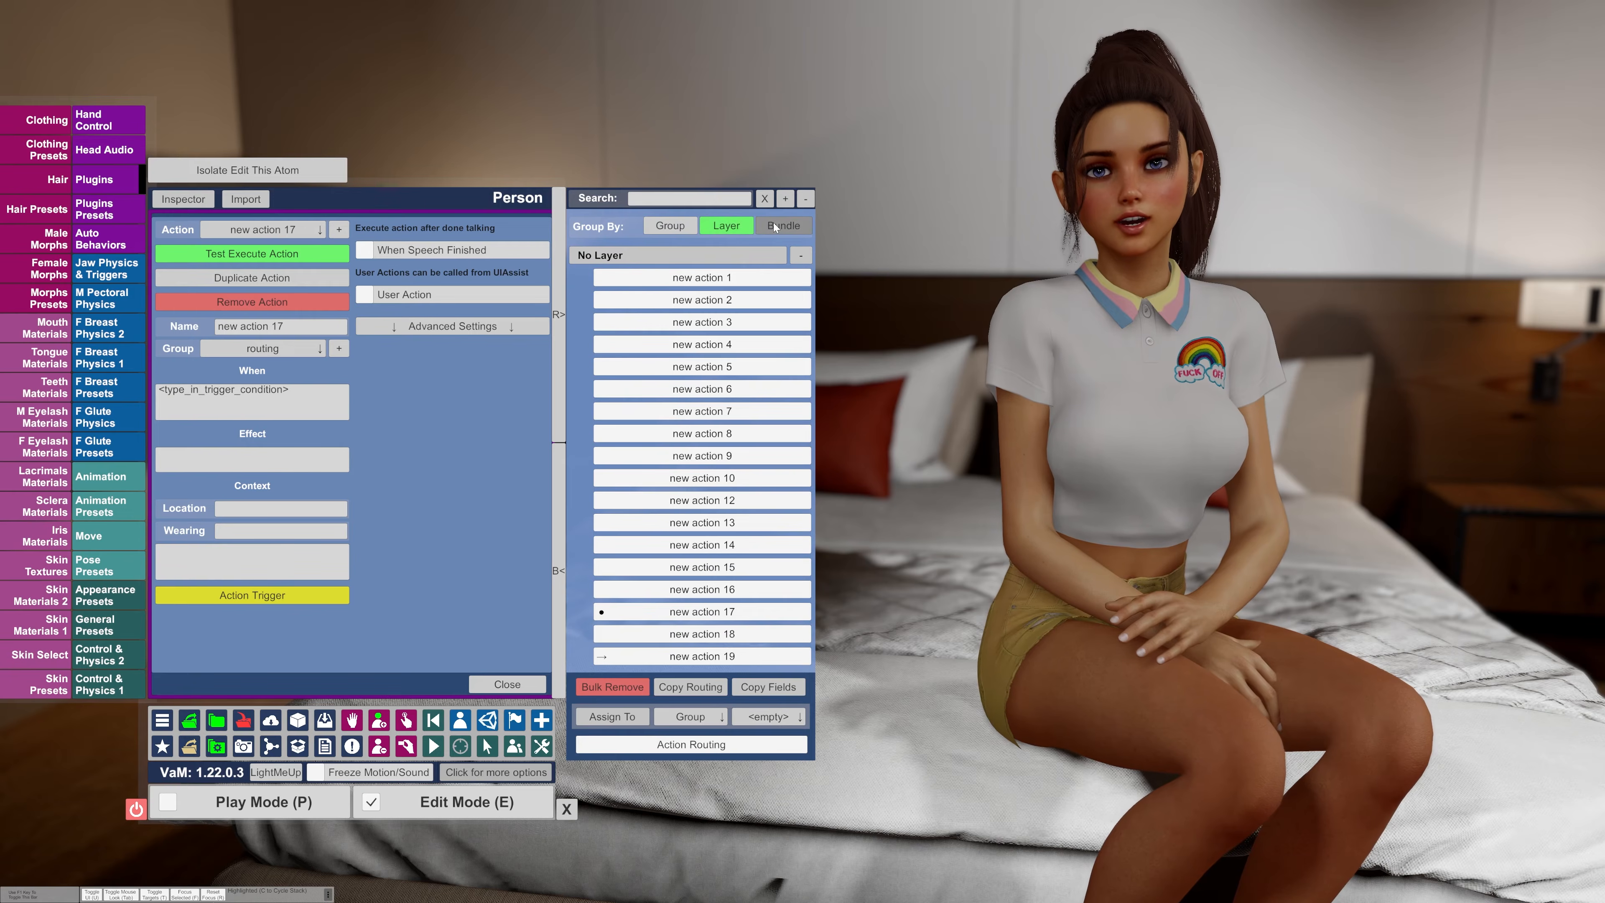
{"action": "left_click", "coordinate": [783, 226]}
{"action": "left_click", "coordinate": [684, 226]}
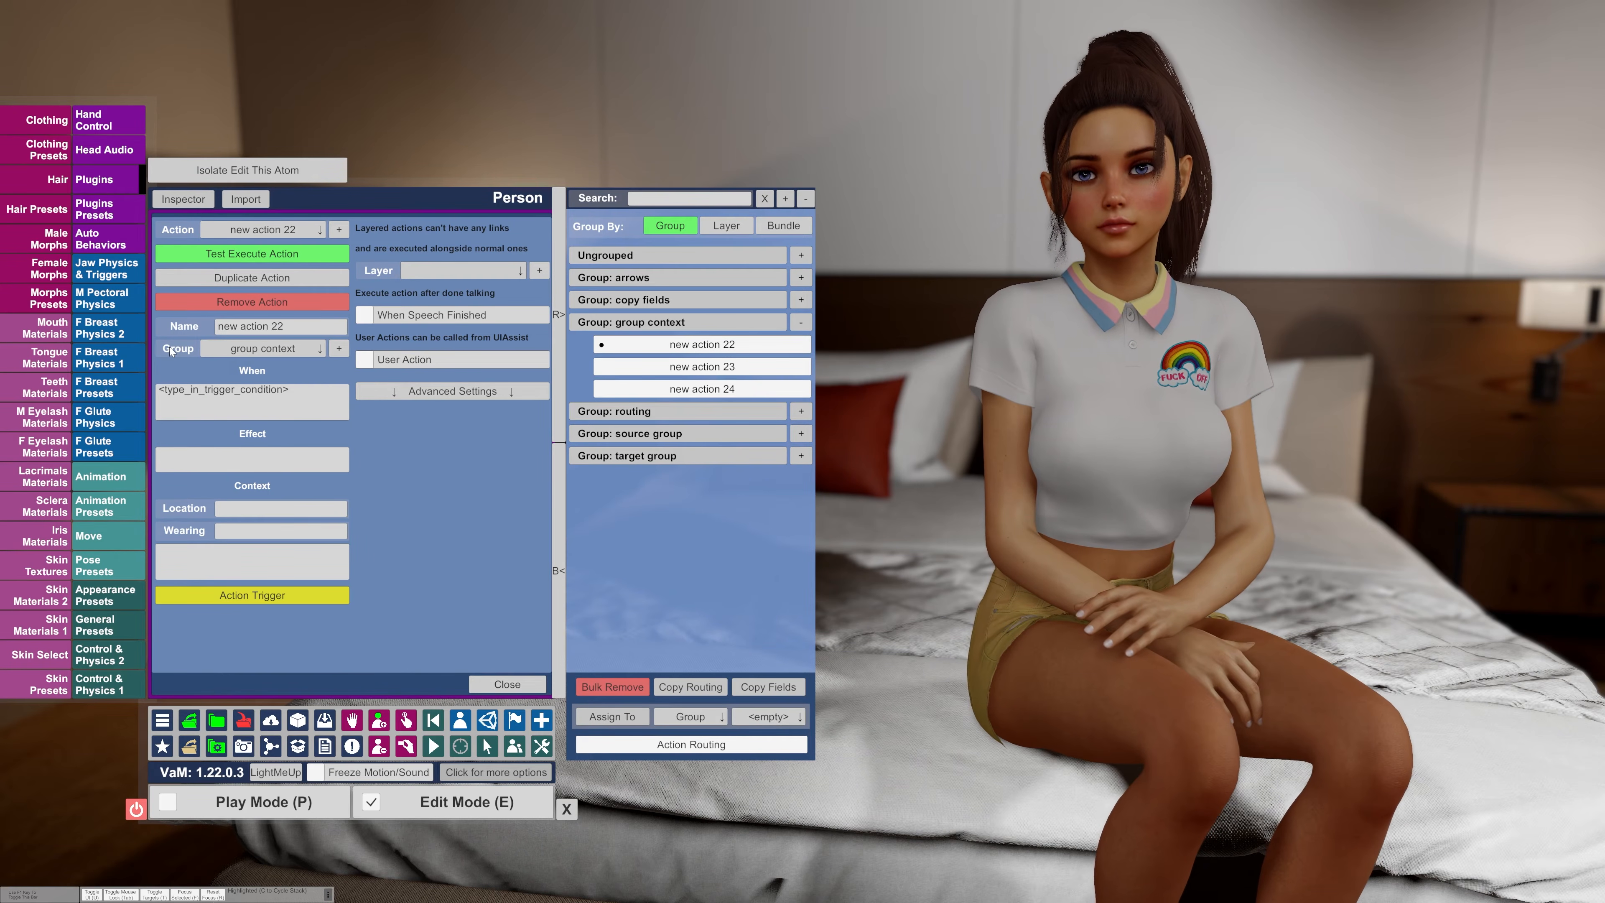
- Set the context of the group named group context to "My context" and test-execute new action 22 with the inspector open
{"action": "left_click", "coordinate": [297, 349]}
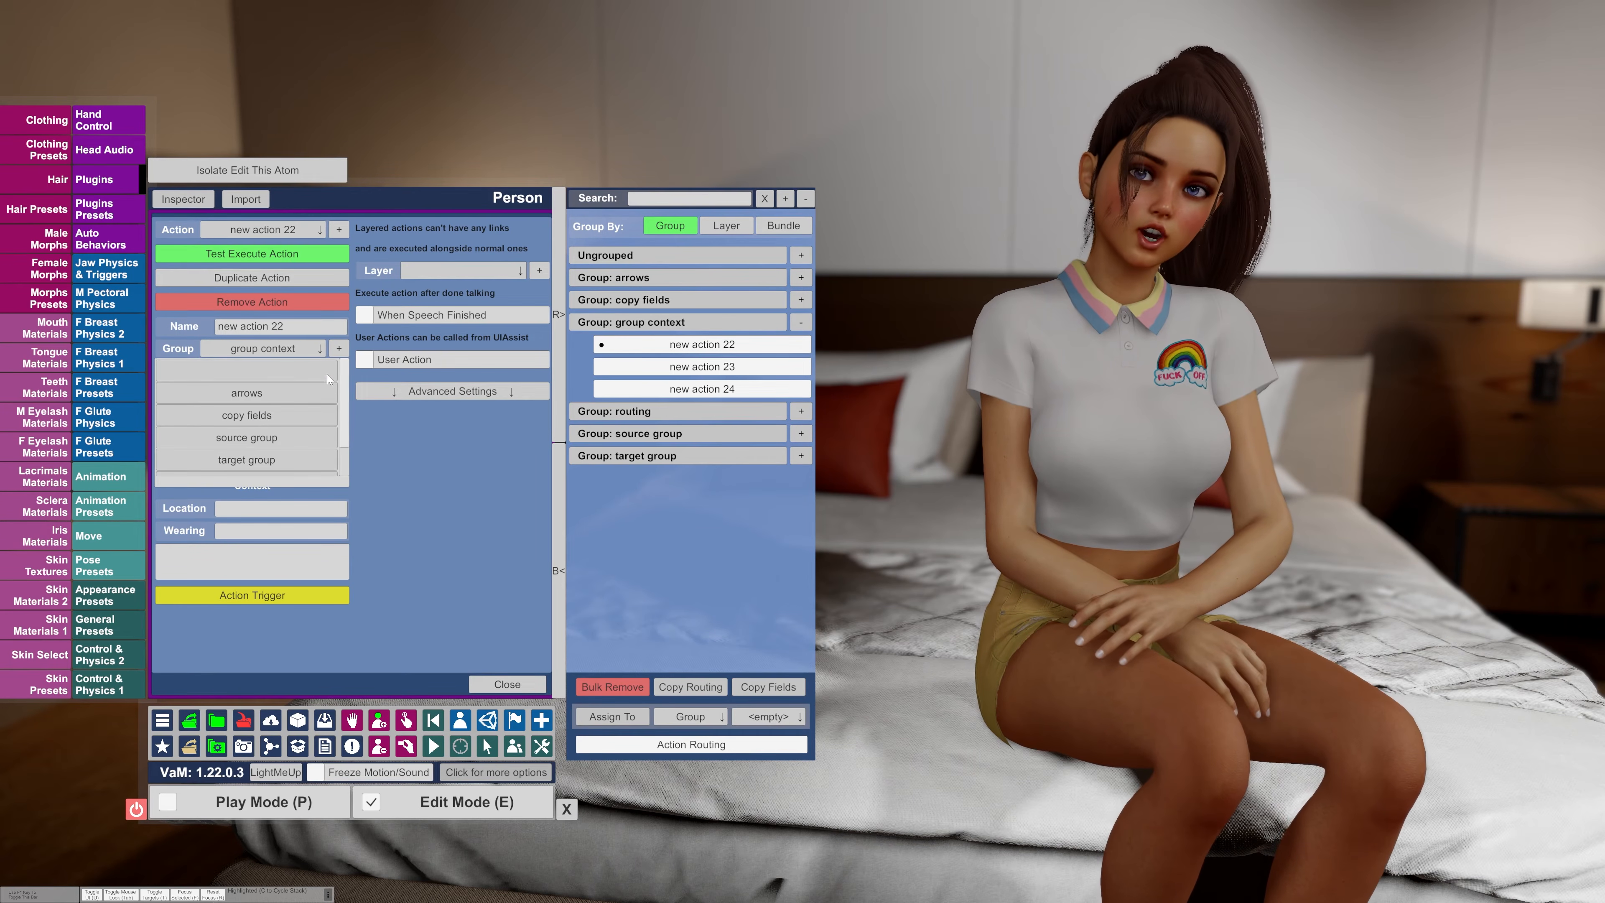
{"action": "left_click", "coordinate": [300, 348]}
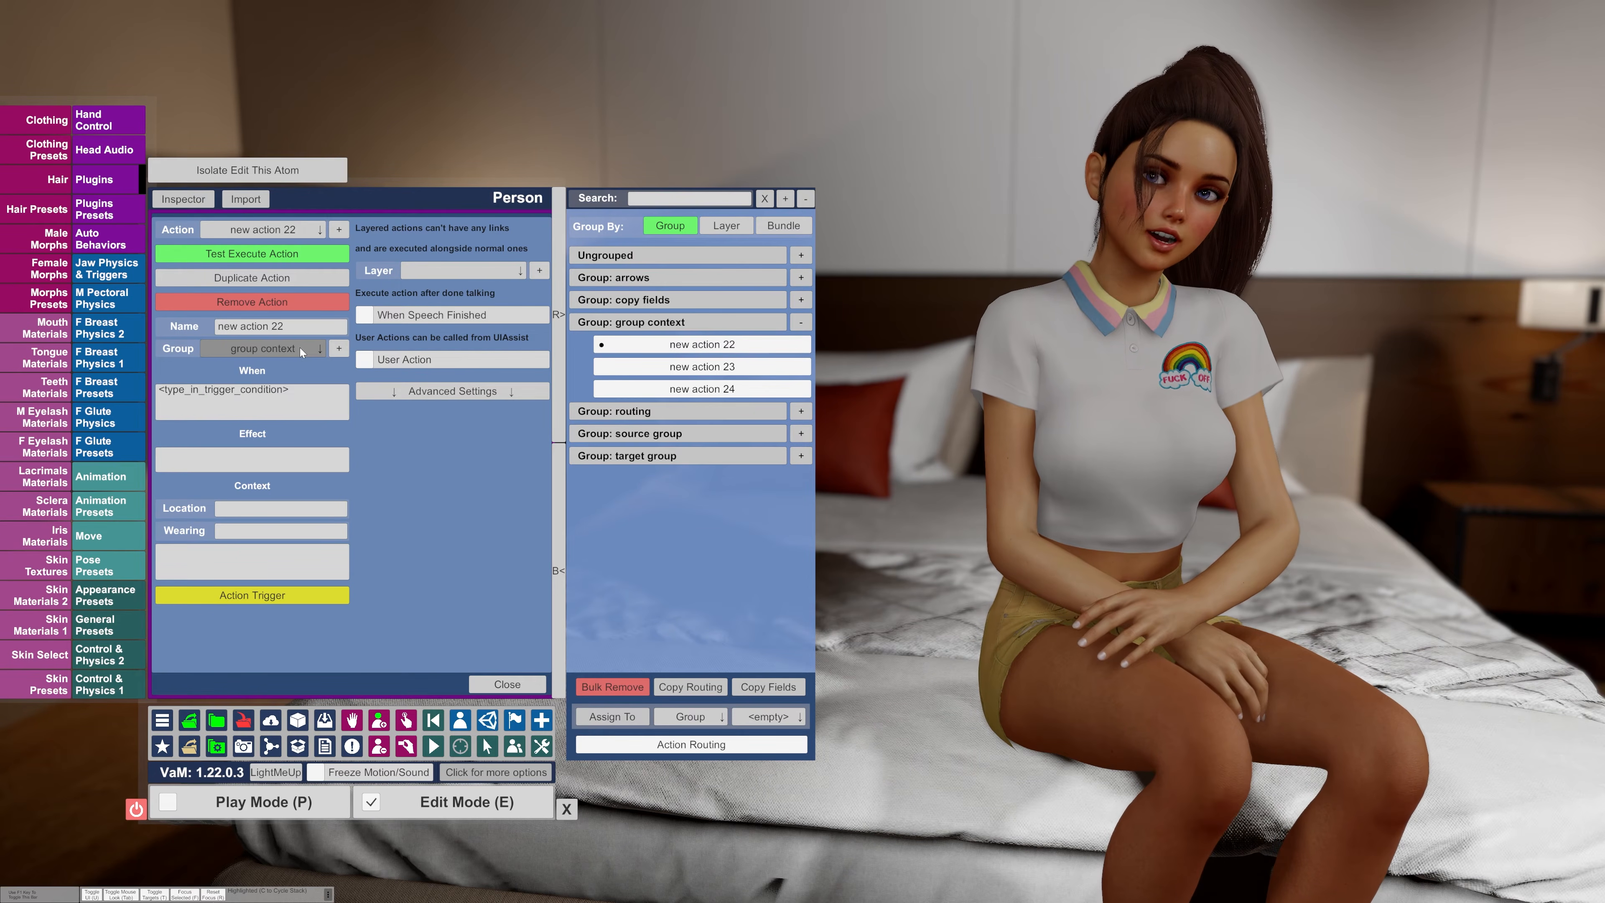
{"action": "left_click", "coordinate": [338, 350]}
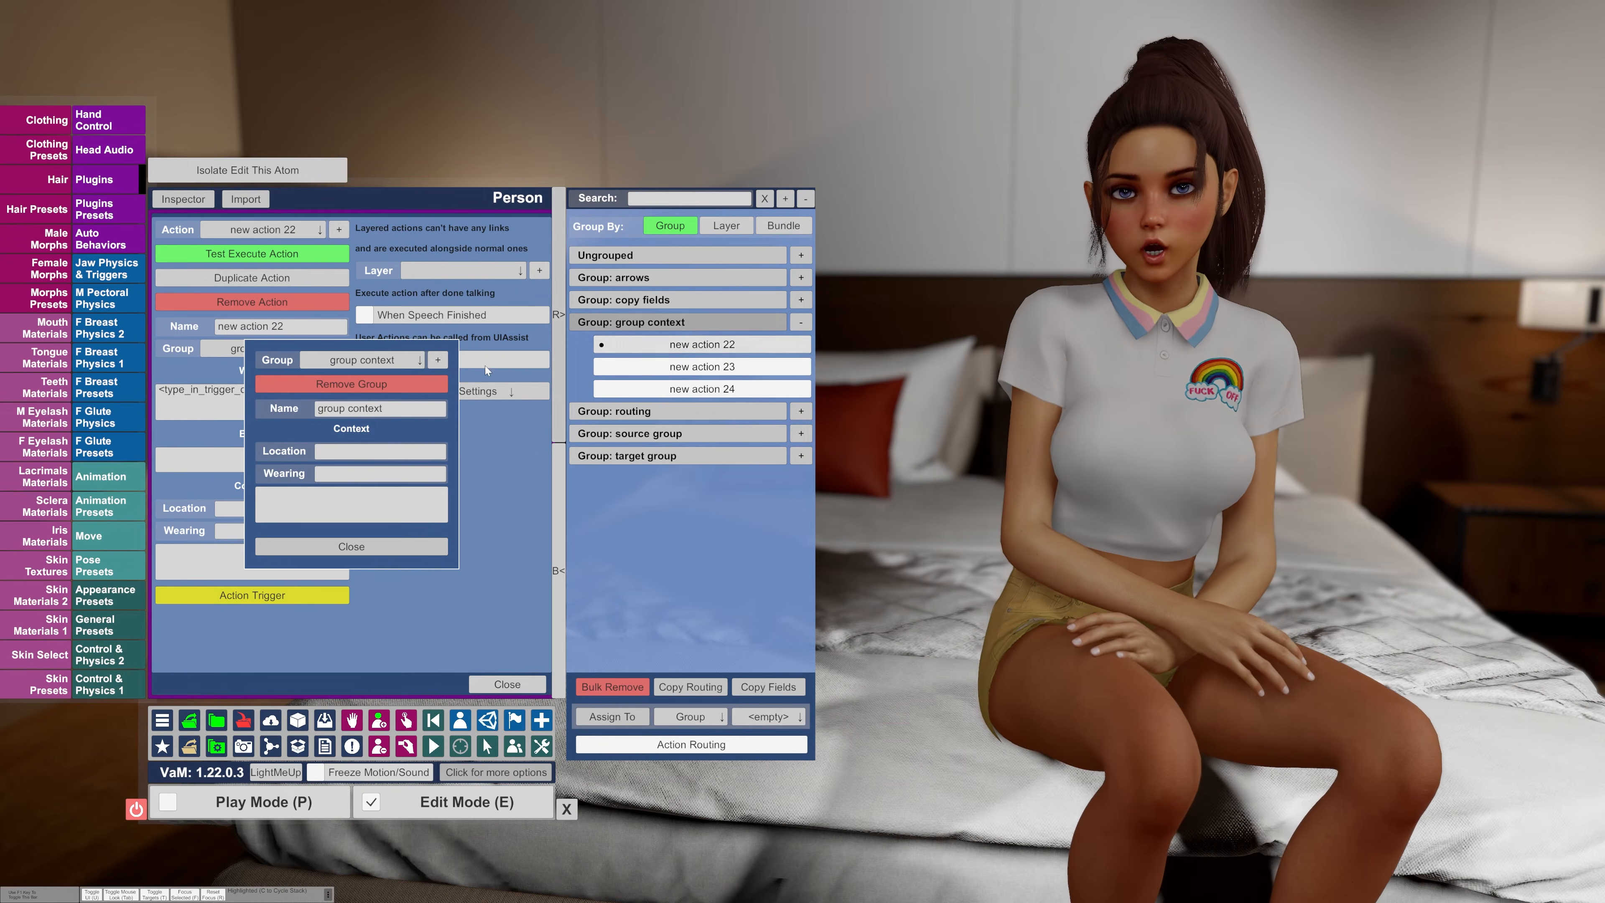
{"action": "left_click", "coordinate": [331, 501]}
{"action": "type", "text": "My"}
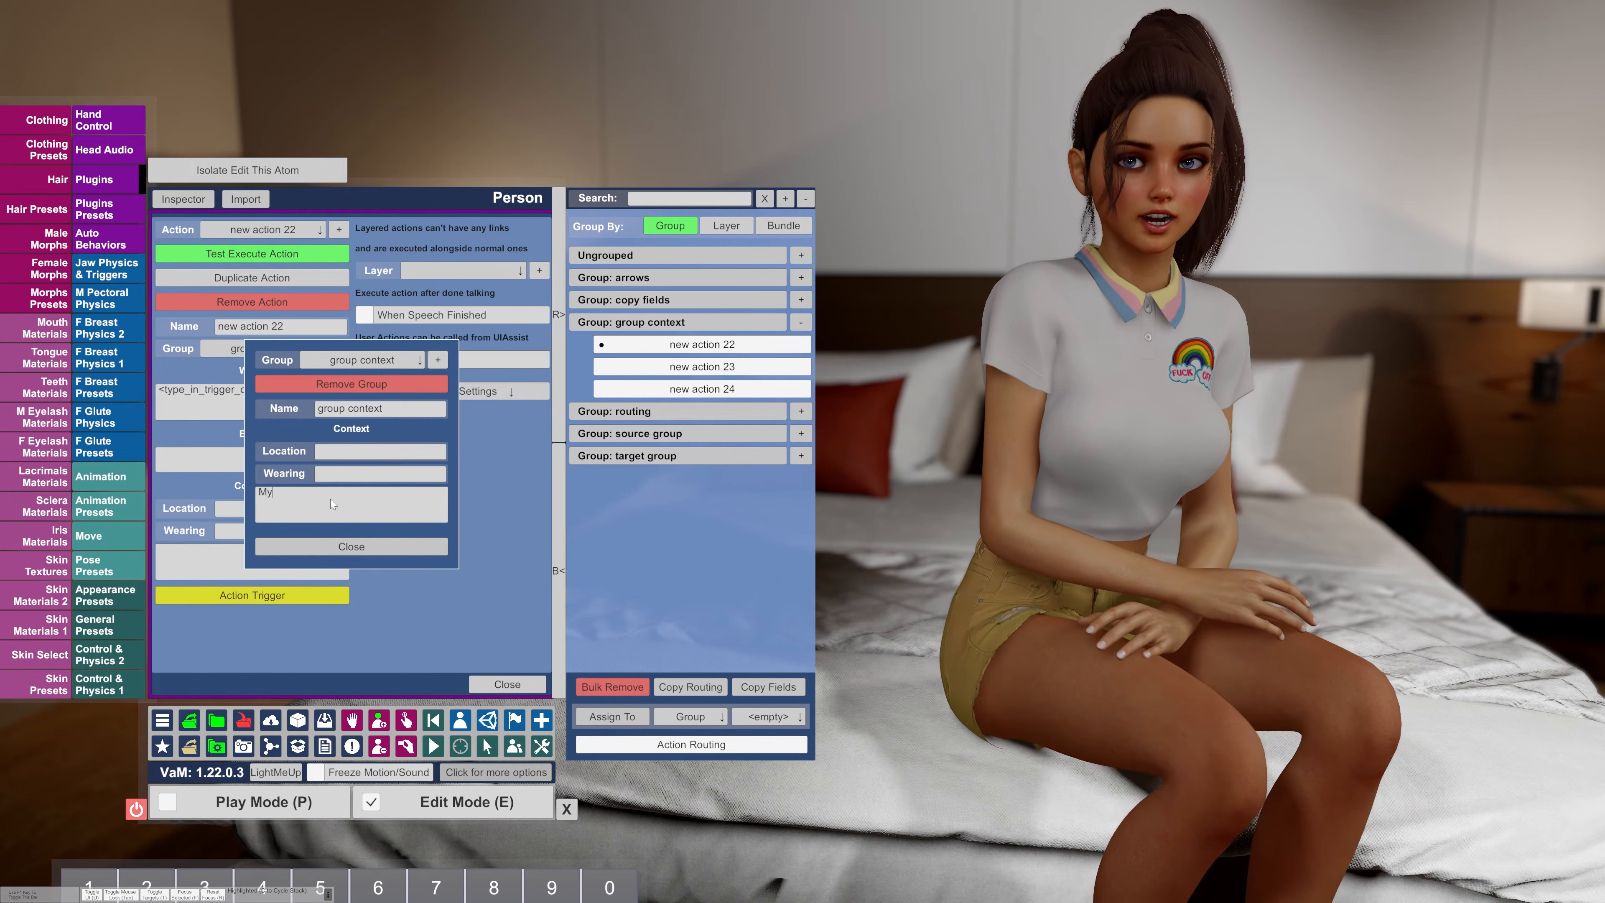
{"action": "type", "text": " context"}
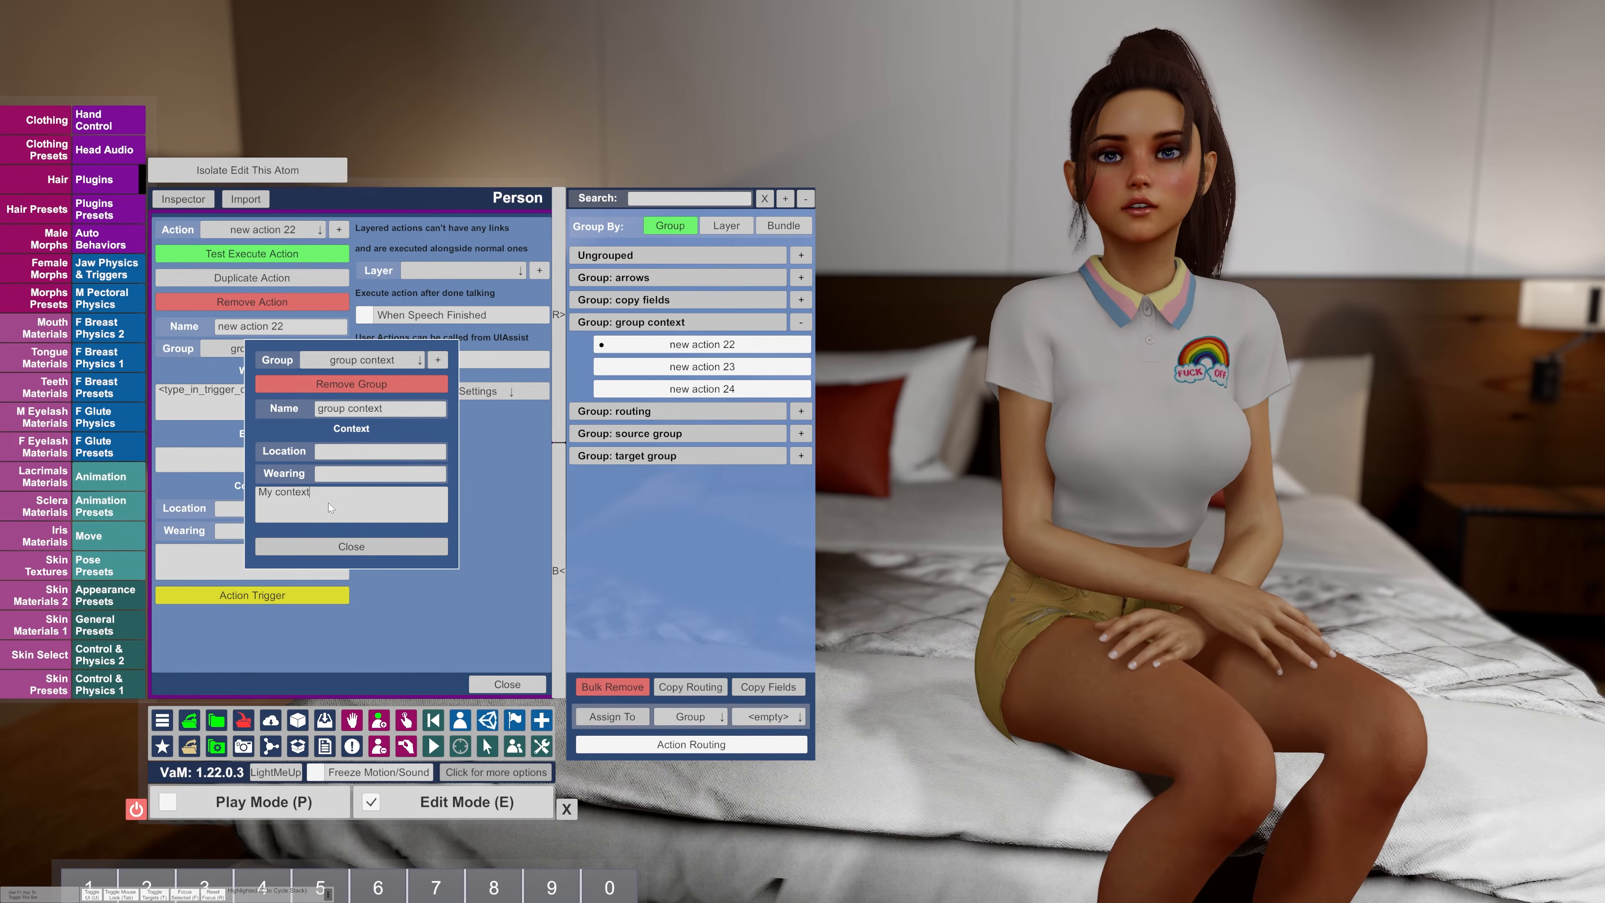
{"action": "left_click", "coordinate": [323, 544]}
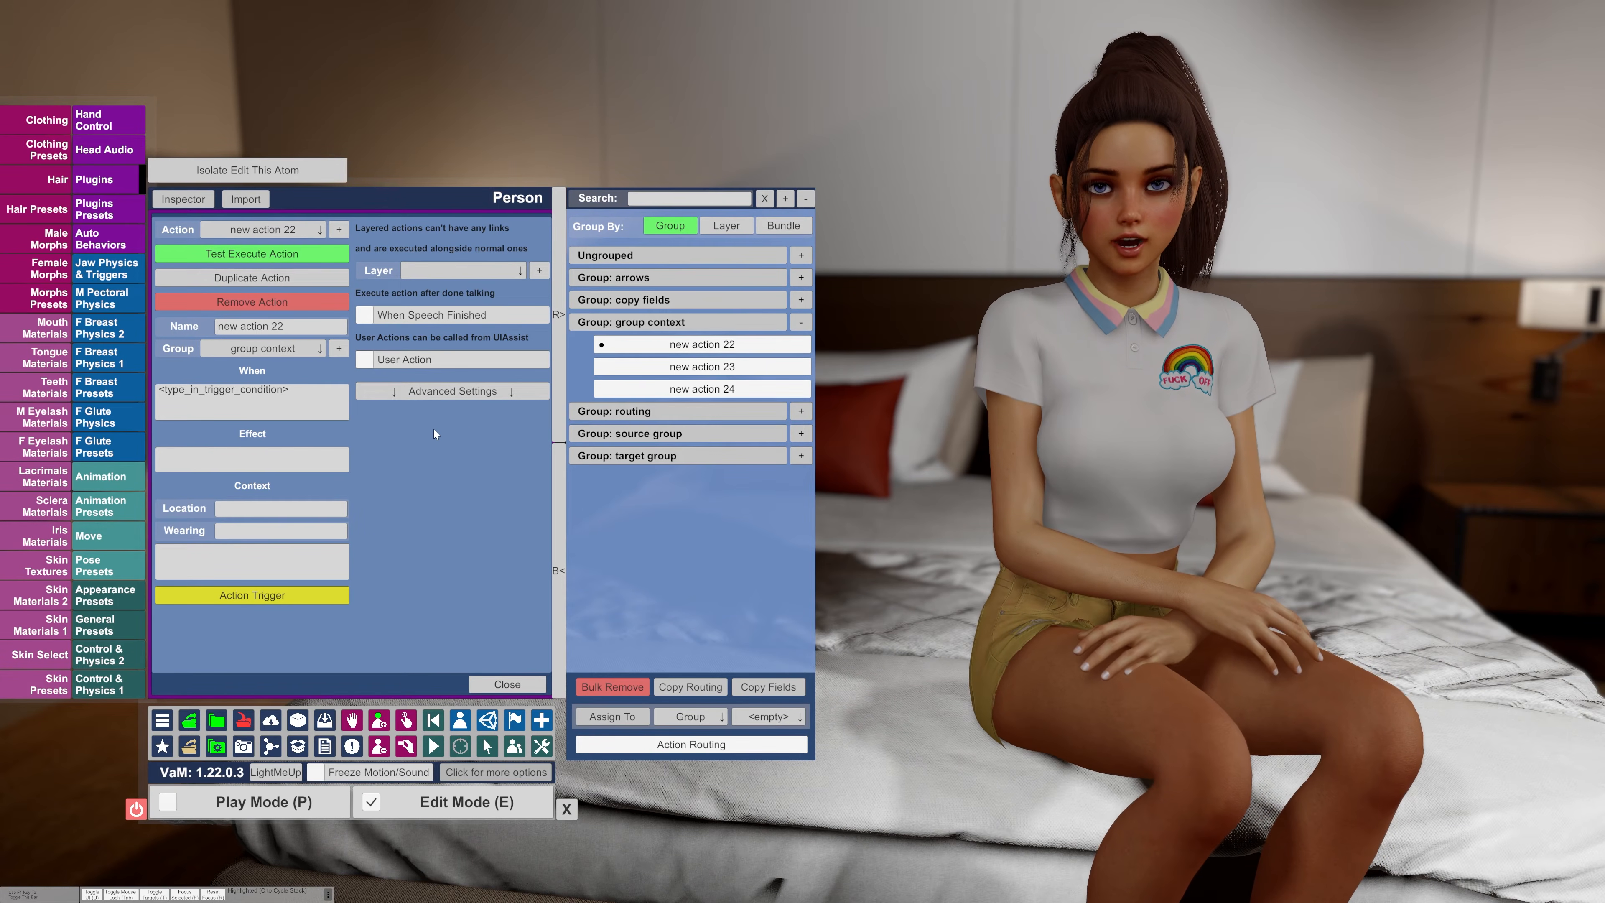
{"action": "left_click", "coordinate": [191, 199]}
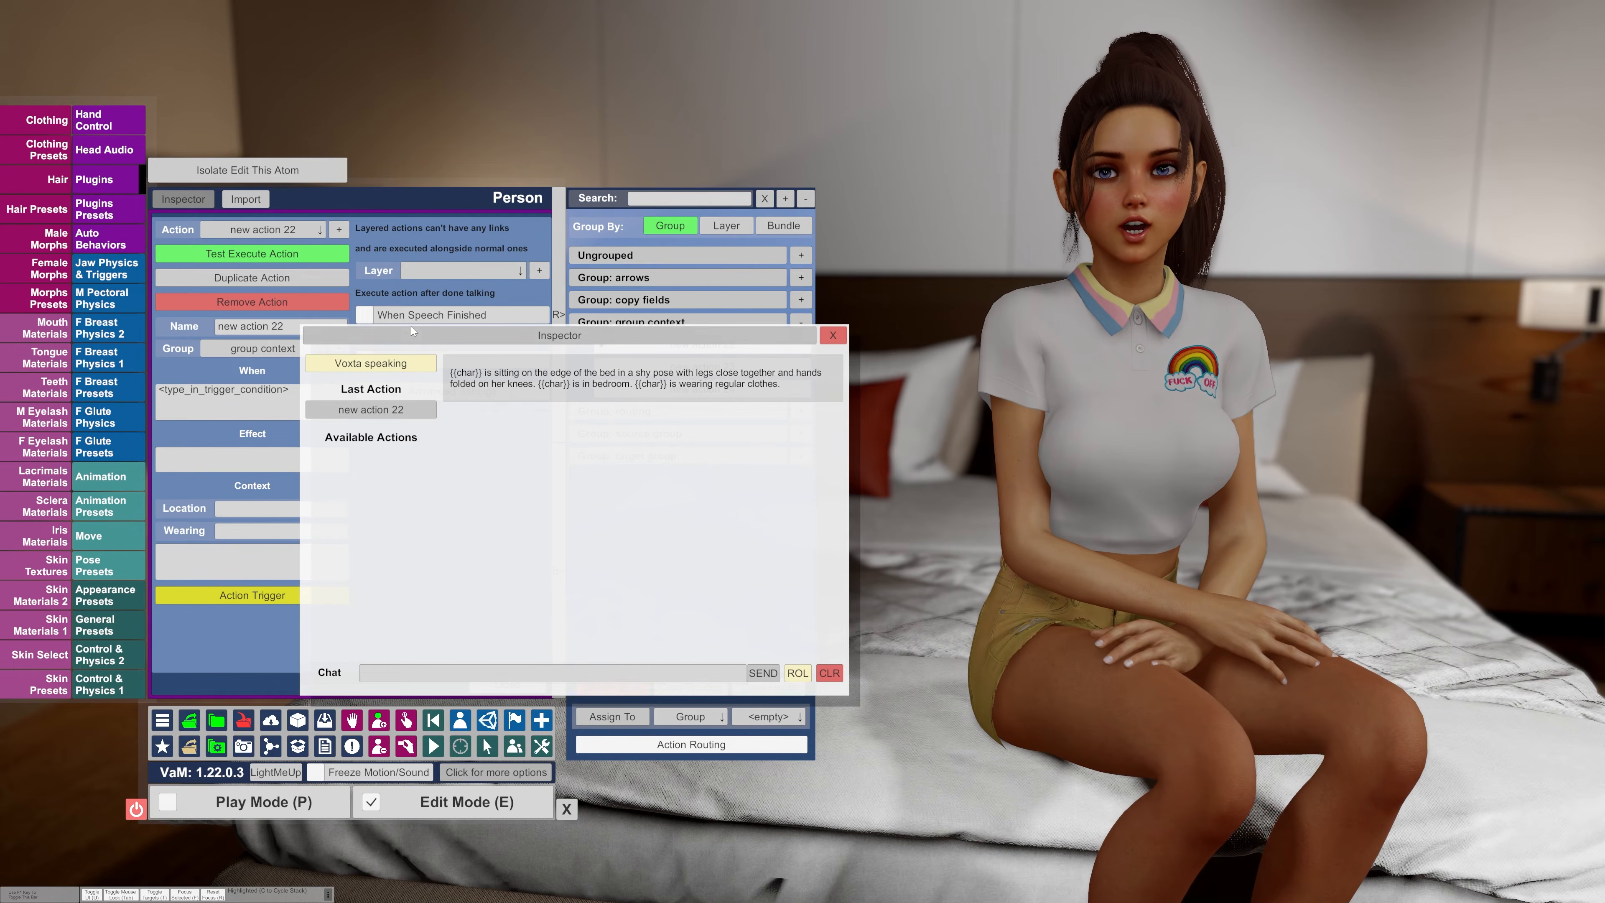
{"action": "left_click", "coordinate": [324, 256]}
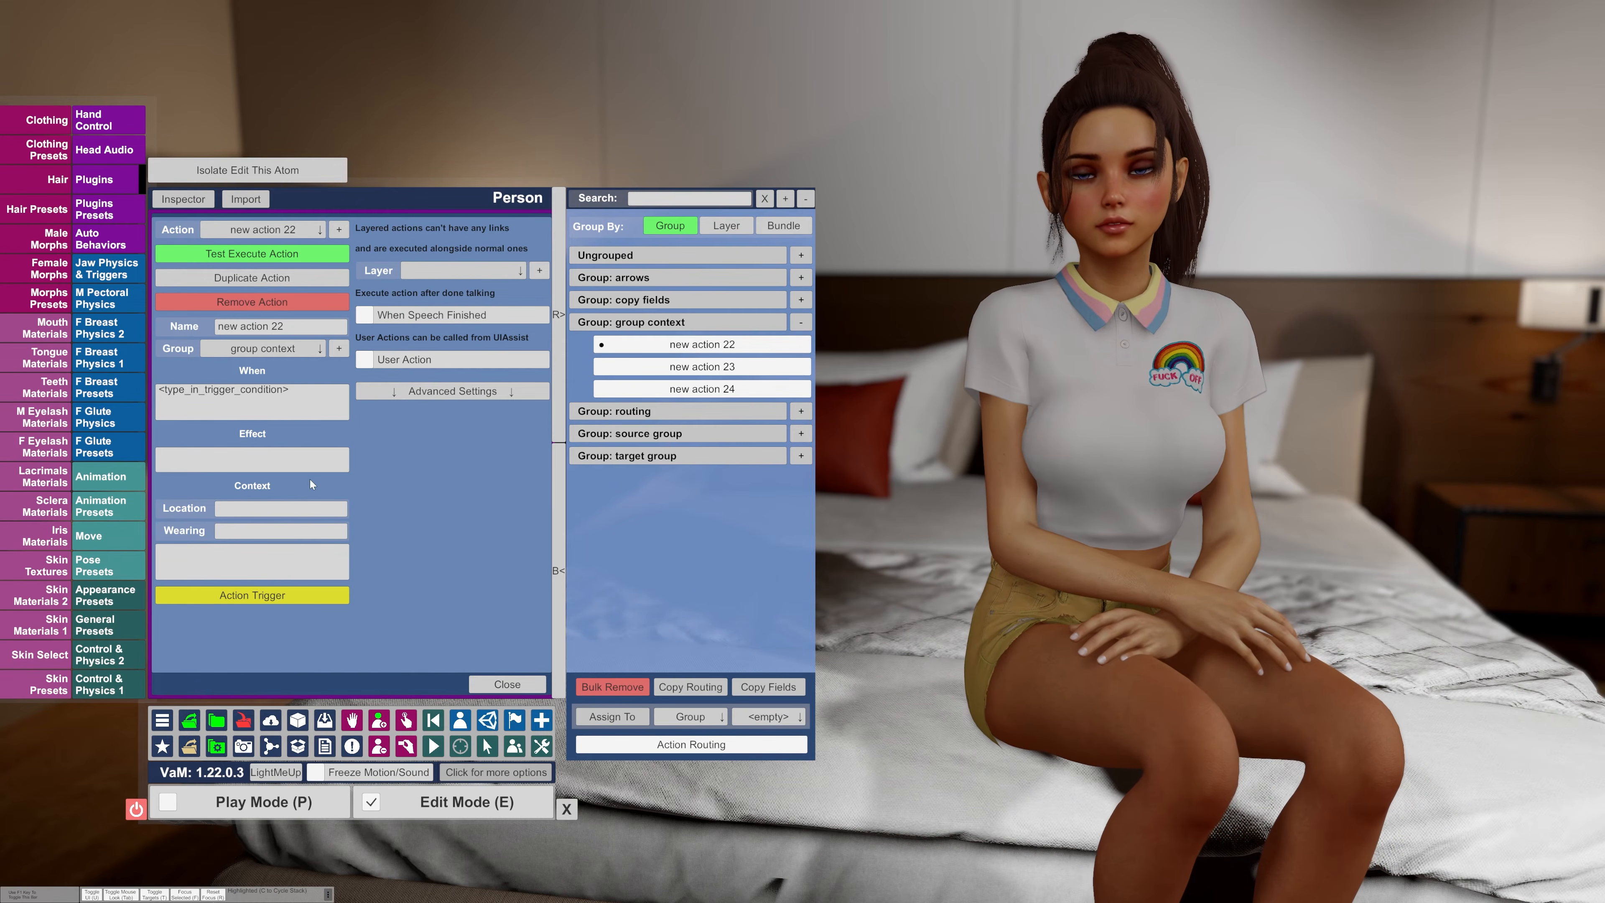
- Enter "Something else" as new action 22's own context and test-execute the action with the inspector open
{"action": "left_click", "coordinate": [255, 553]}
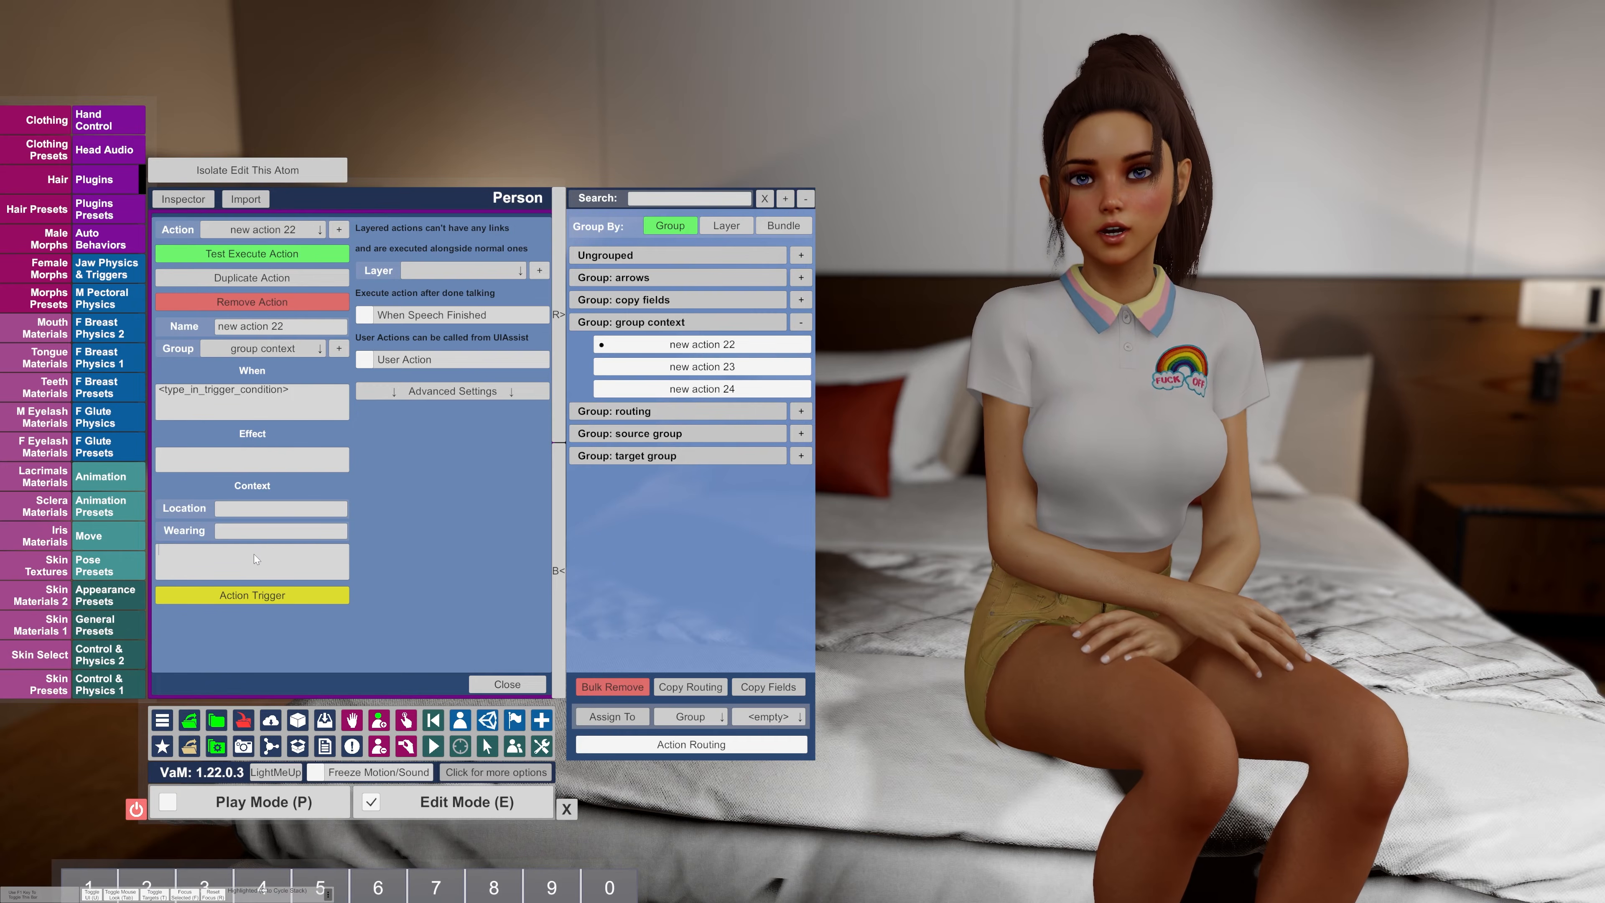
{"action": "type", "text": "Some"}
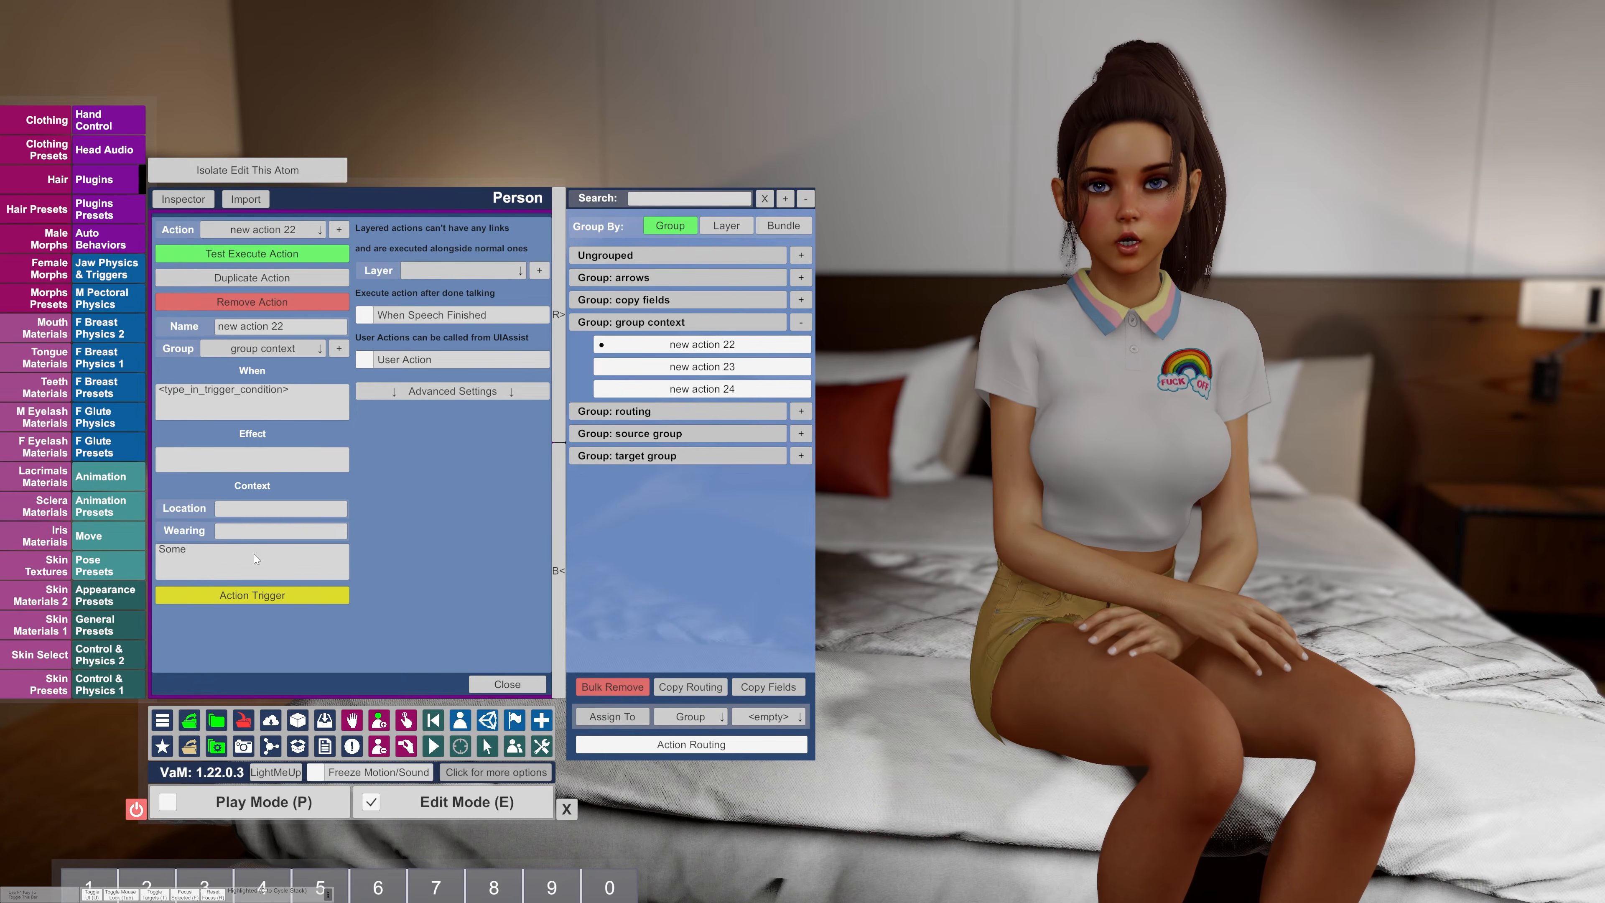
{"action": "type", "text": "thing else"}
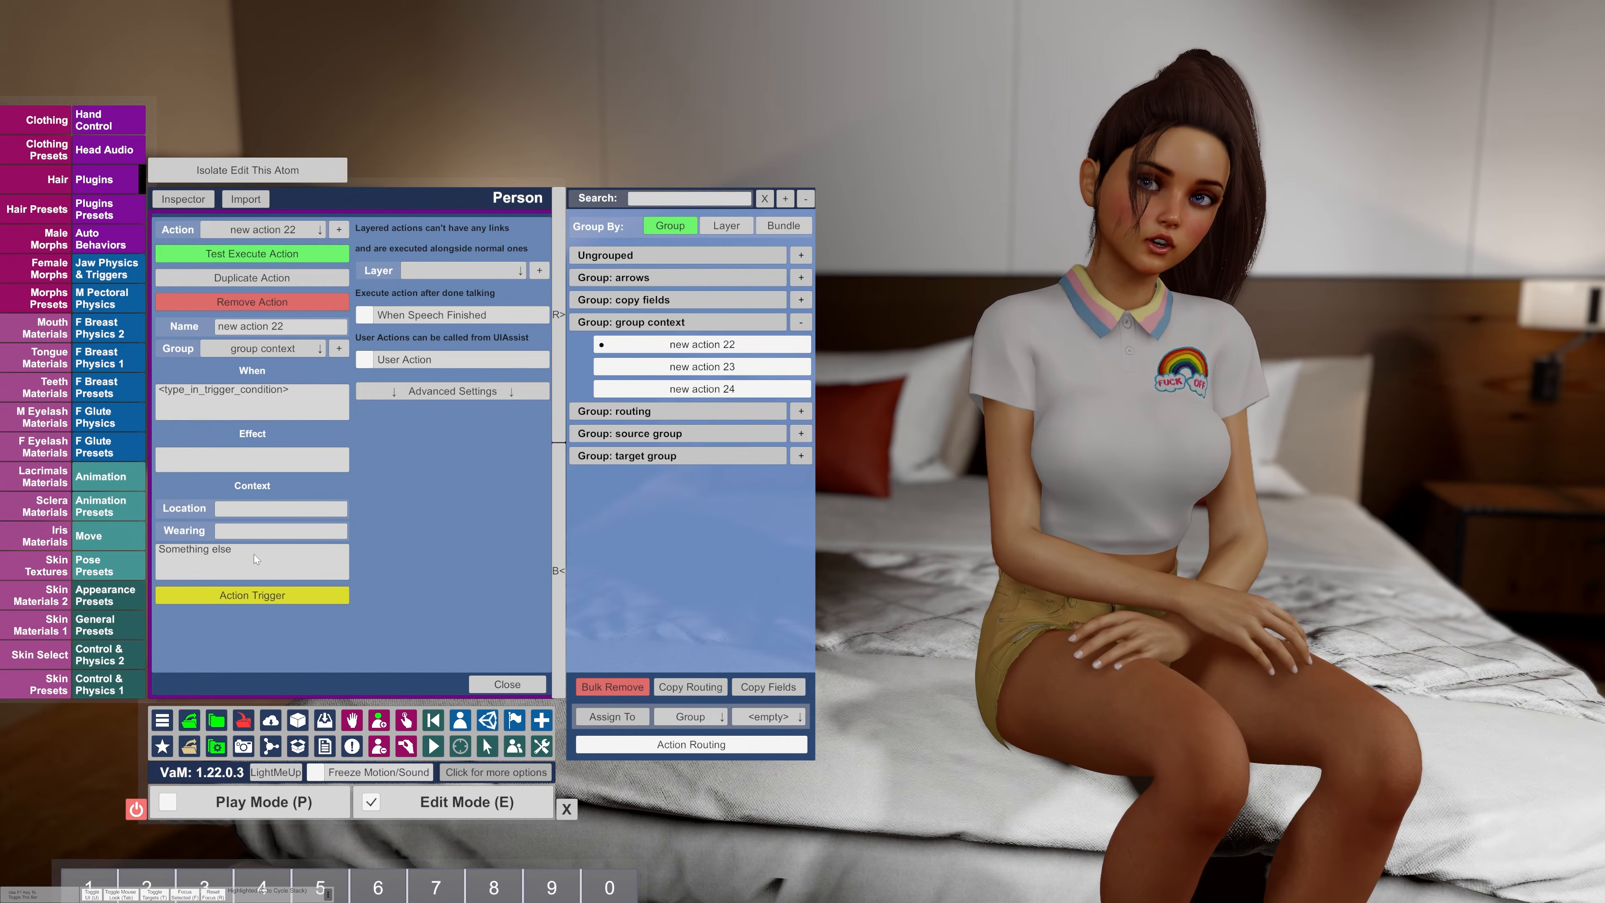
{"action": "left_click", "coordinate": [492, 549]}
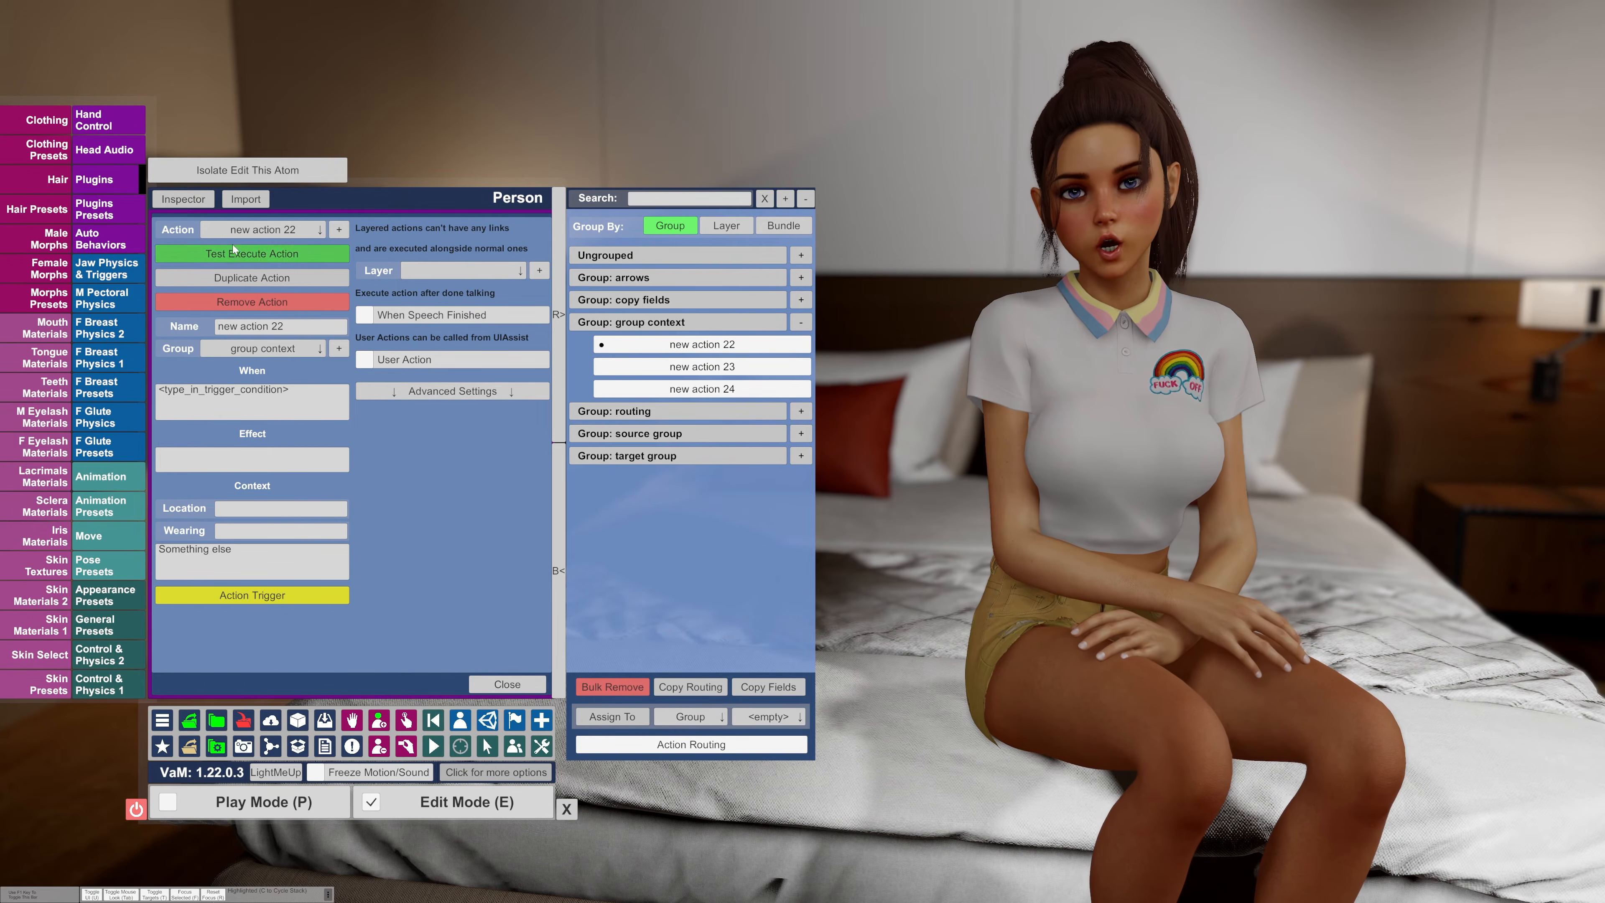
{"action": "left_click", "coordinate": [200, 203]}
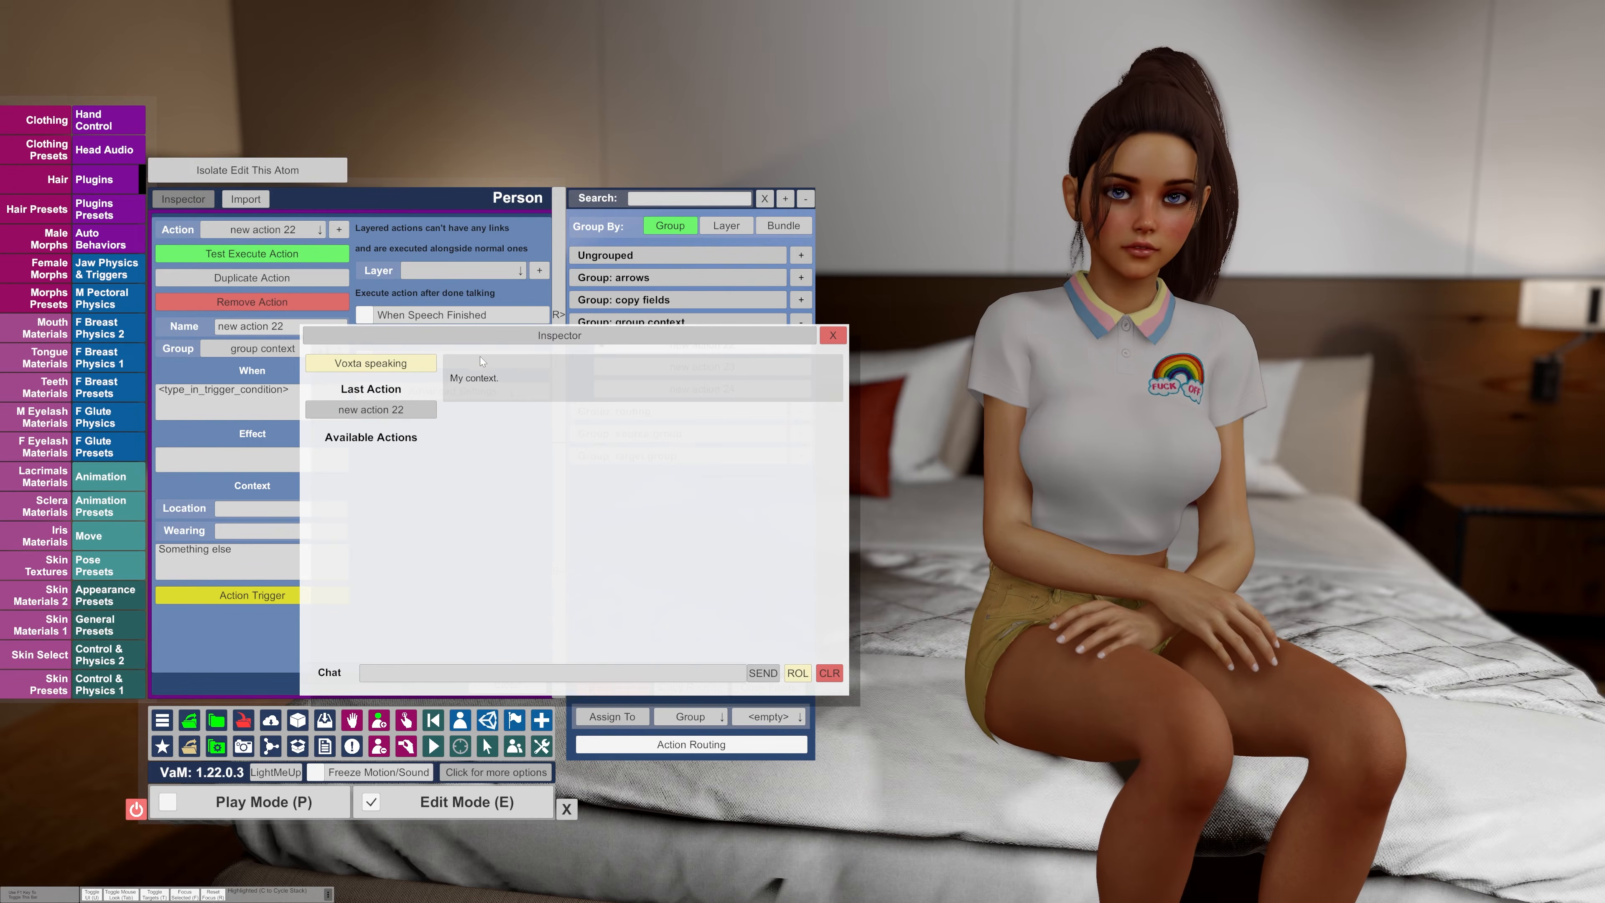
{"action": "left_click", "coordinate": [323, 257]}
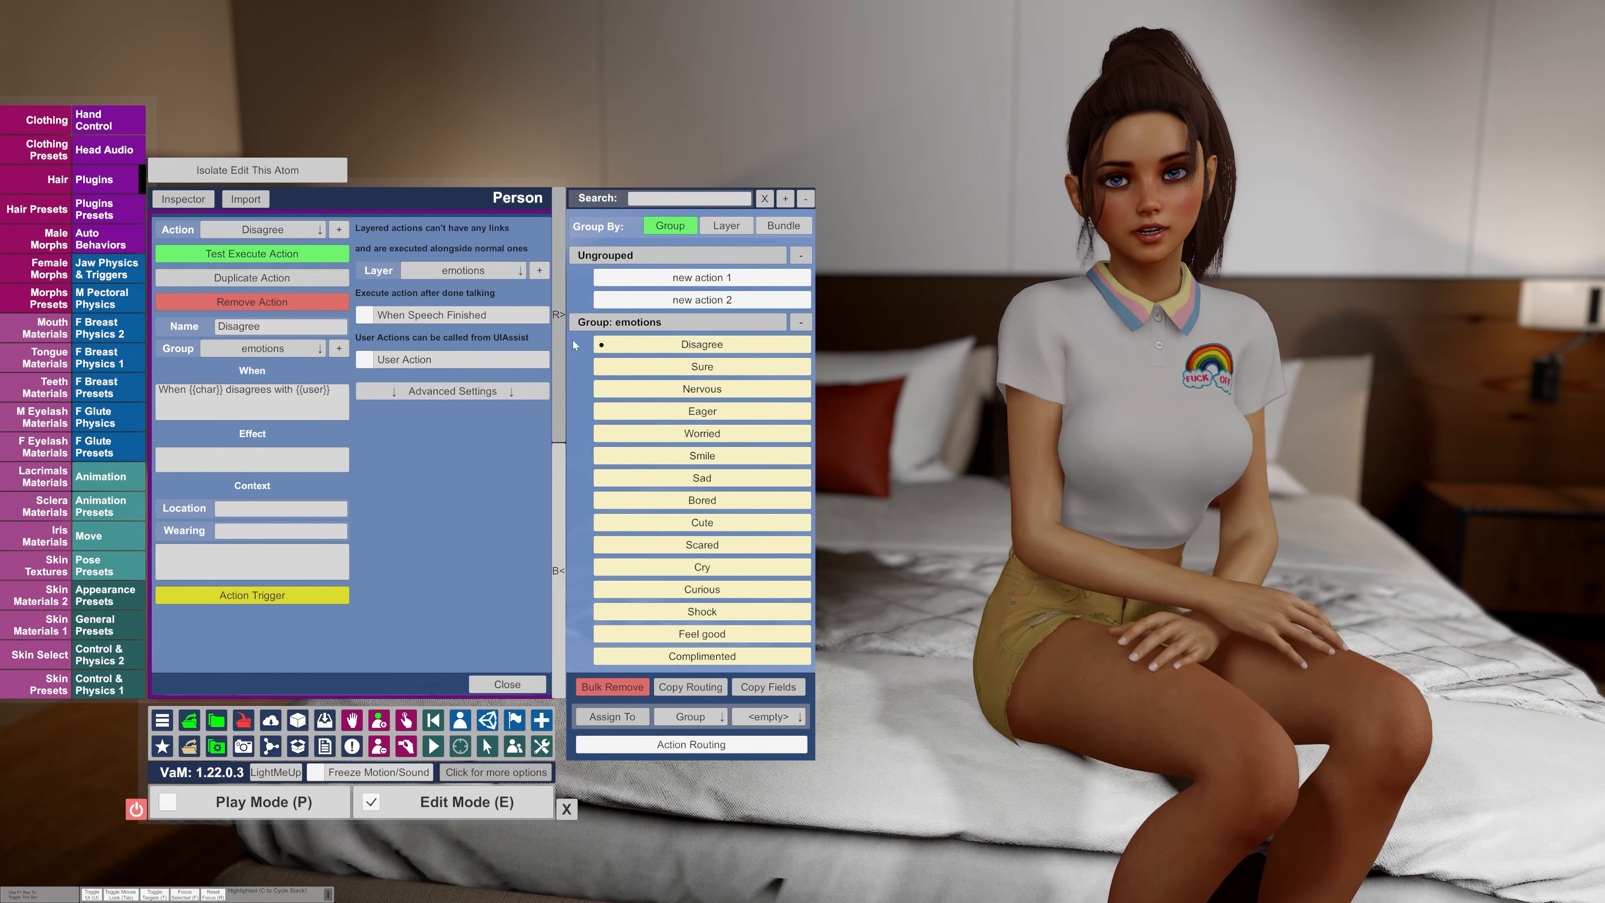
- View the actions of the Emotions.v5 bundle in the action list and return to grouping by group
{"action": "left_click", "coordinate": [776, 229]}
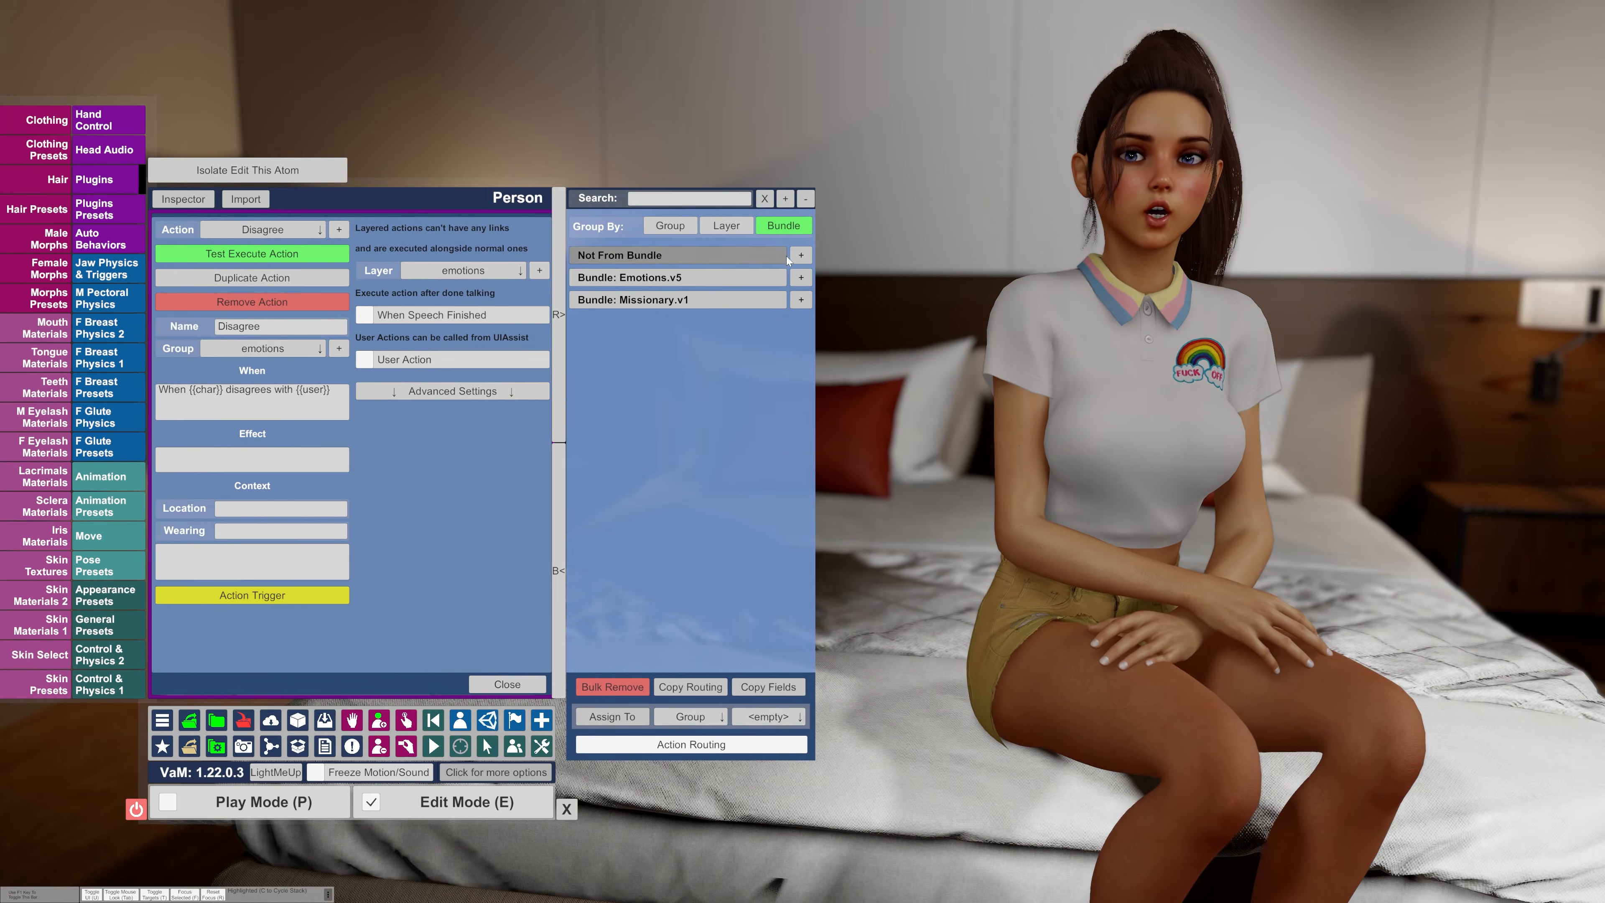
{"action": "left_click", "coordinate": [800, 277]}
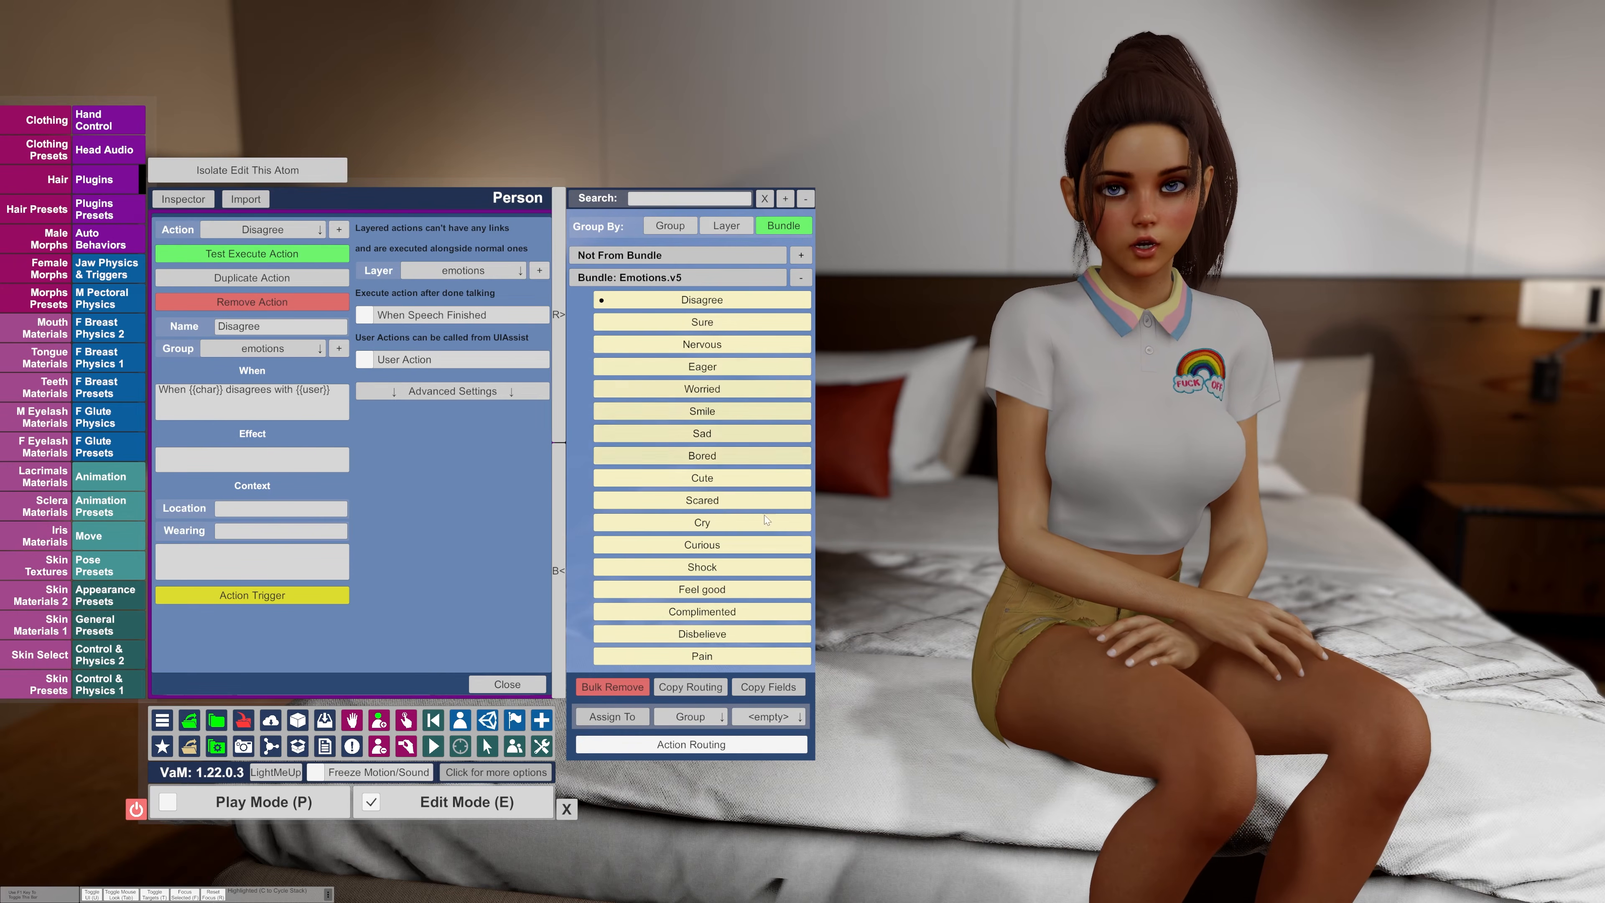
{"action": "left_click", "coordinate": [677, 233]}
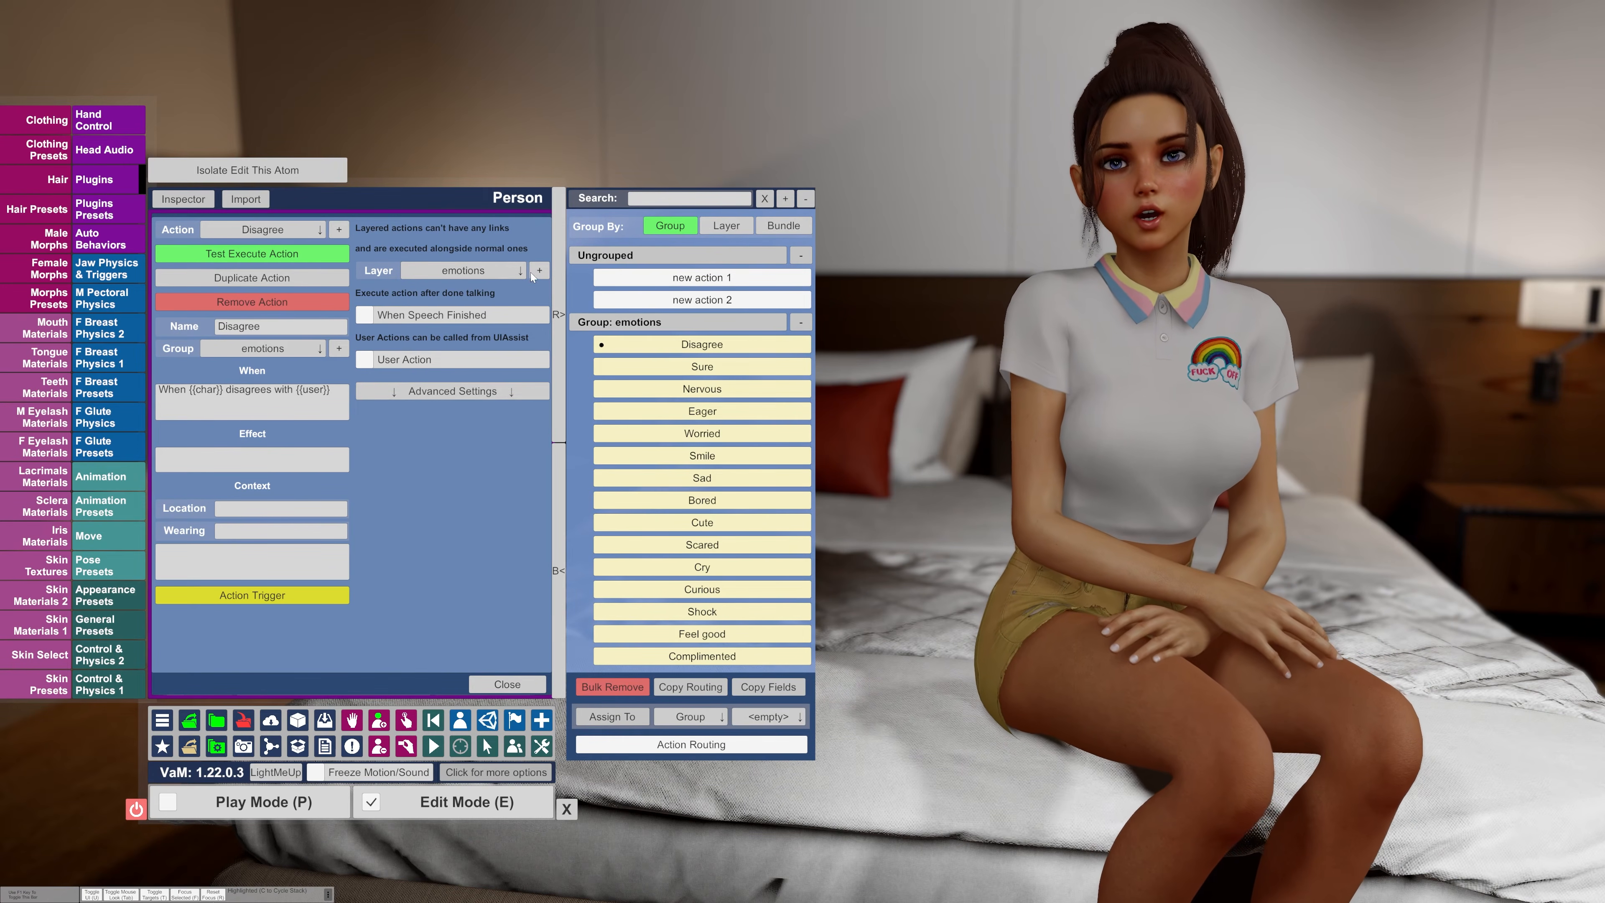
- Examine the emotions layer's settings, including its Global option, and close them
{"action": "left_click", "coordinate": [538, 270]}
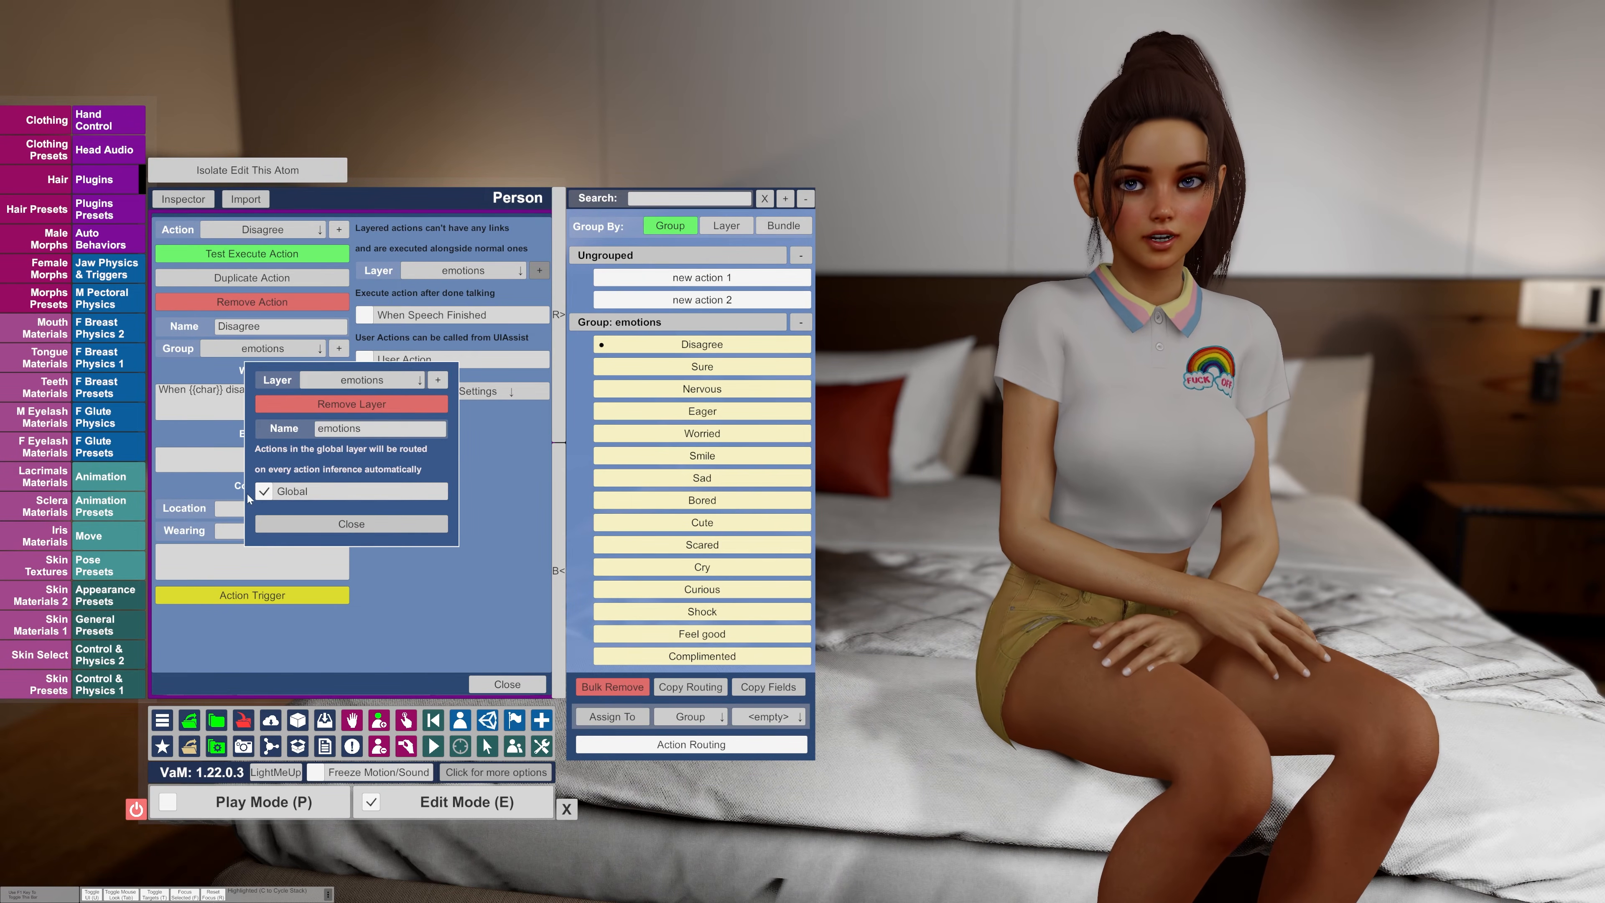
{"action": "left_click", "coordinate": [327, 522]}
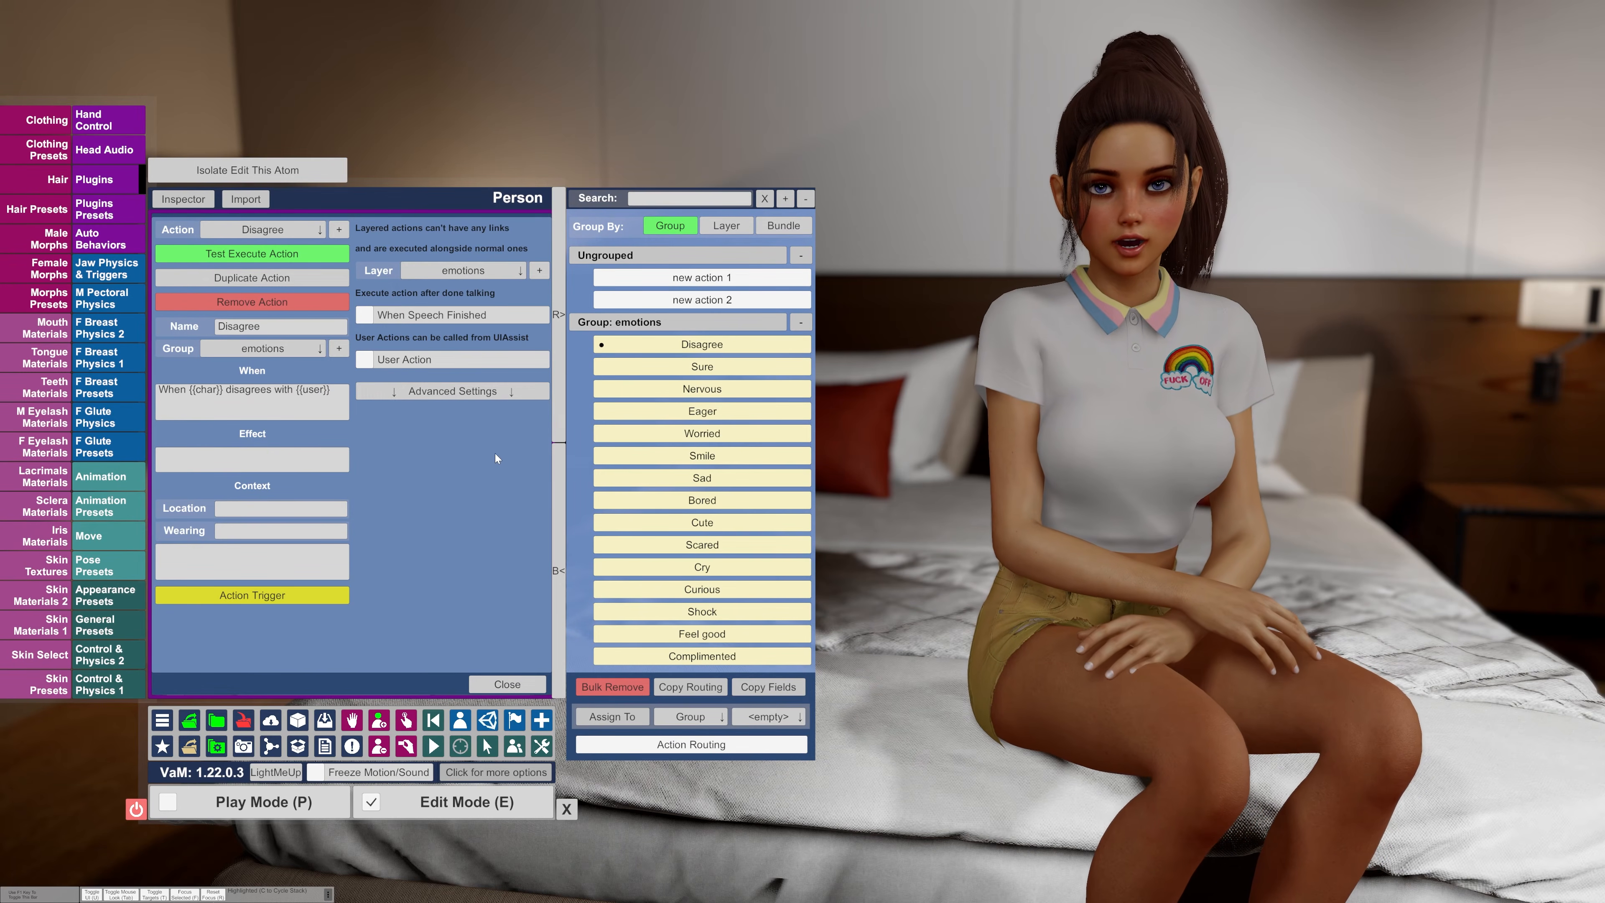
- Test-execute the ungrouped new action 1 and open the inspector
{"action": "left_click", "coordinate": [652, 278]}
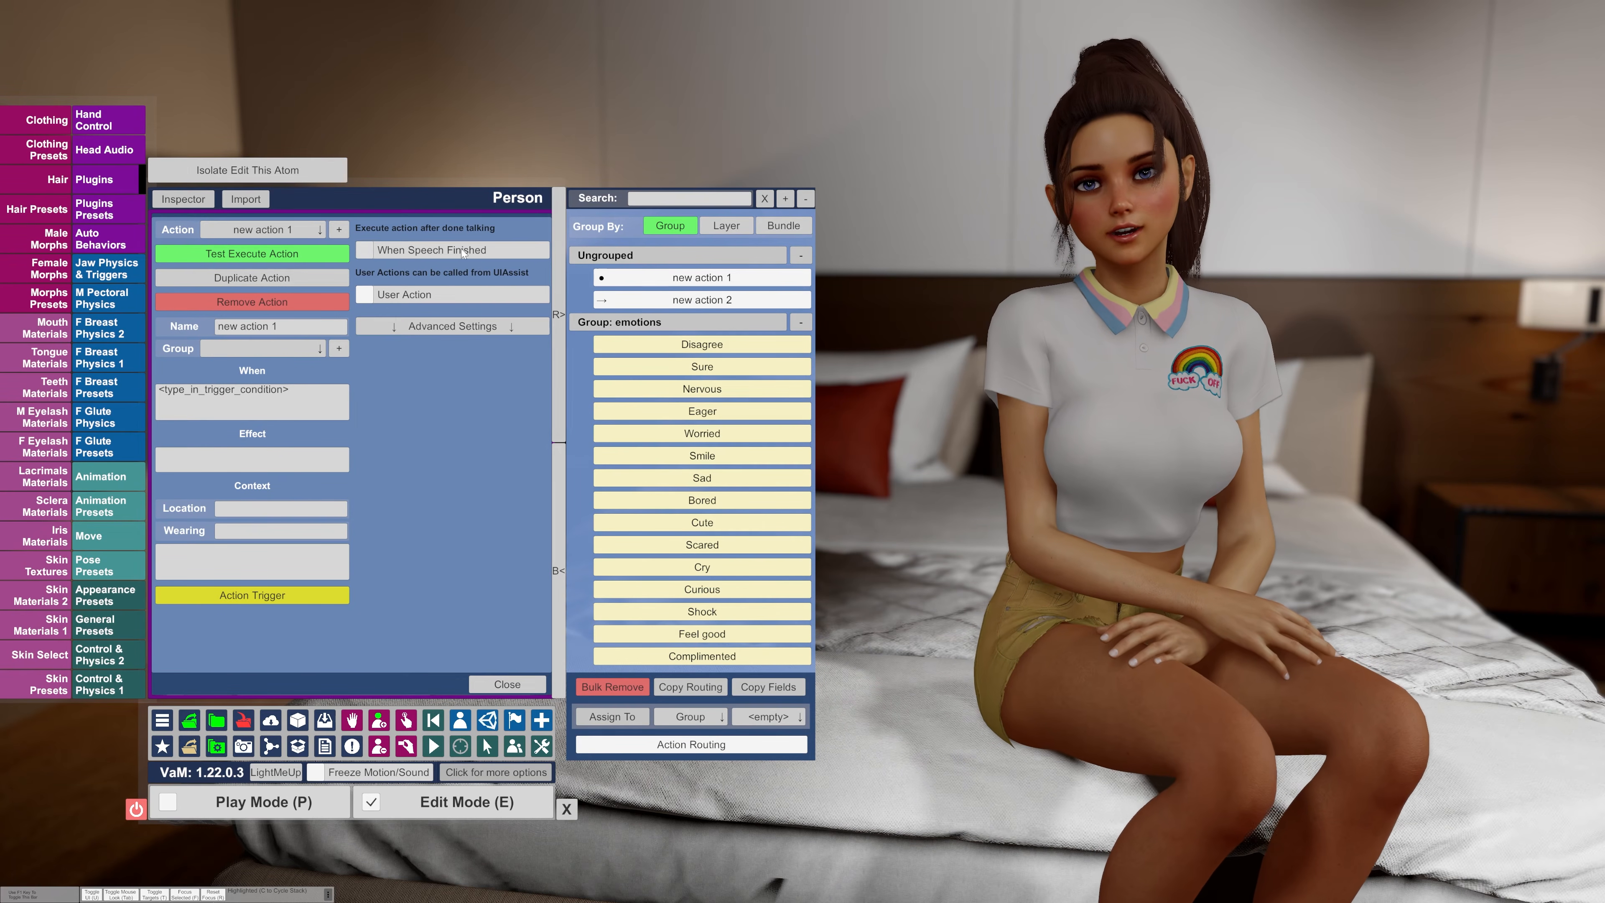
{"action": "left_click", "coordinate": [317, 255]}
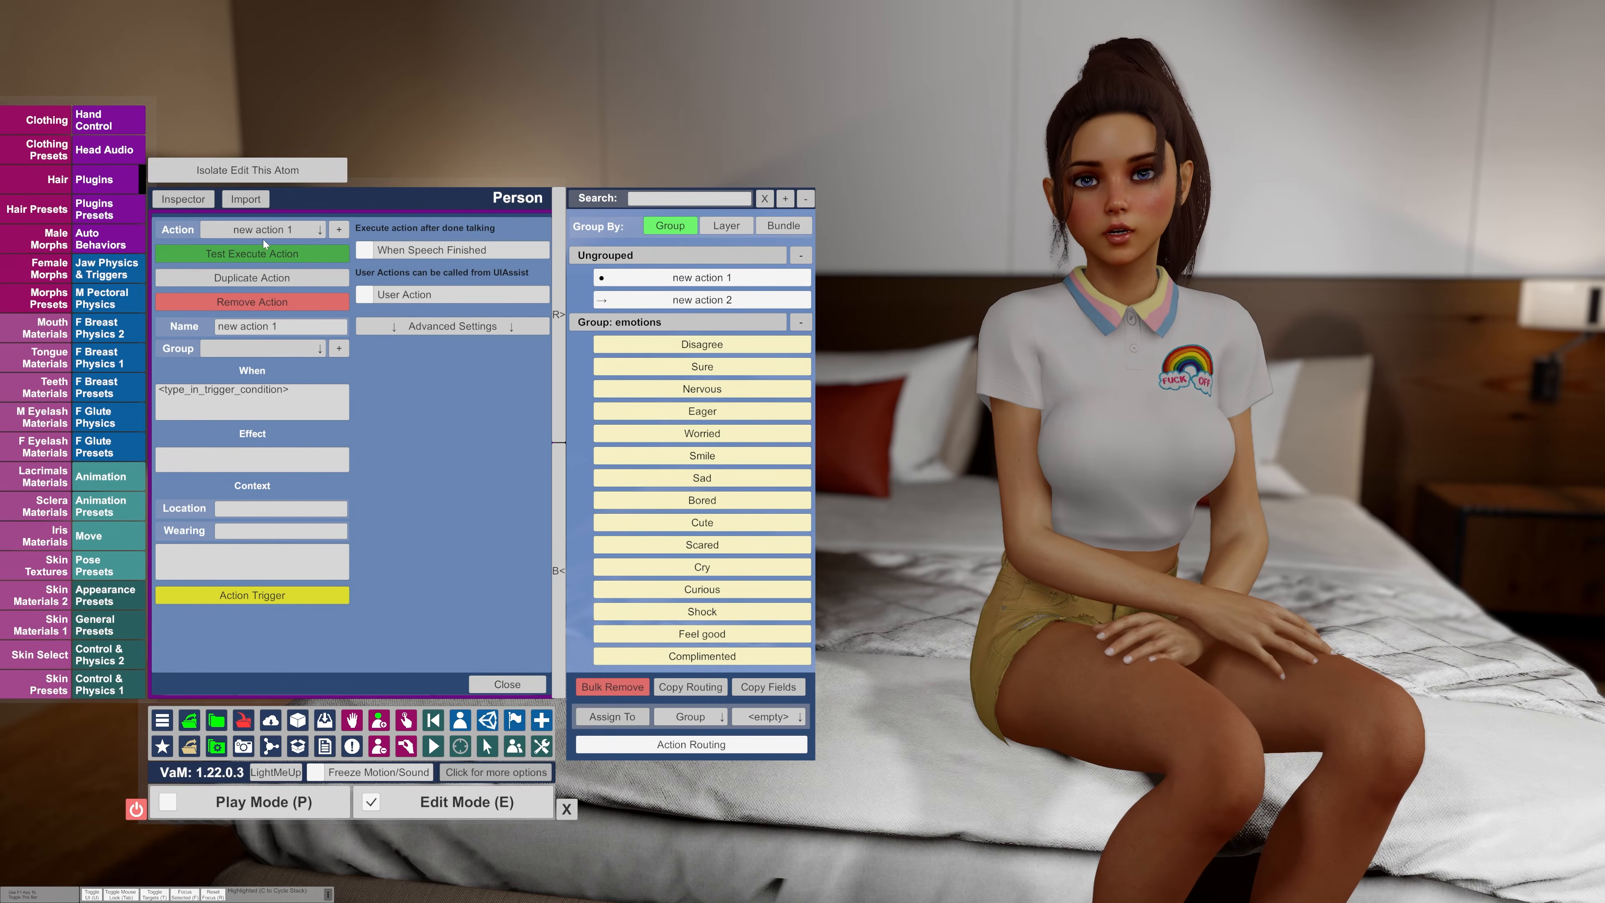
{"action": "left_click", "coordinate": [194, 201]}
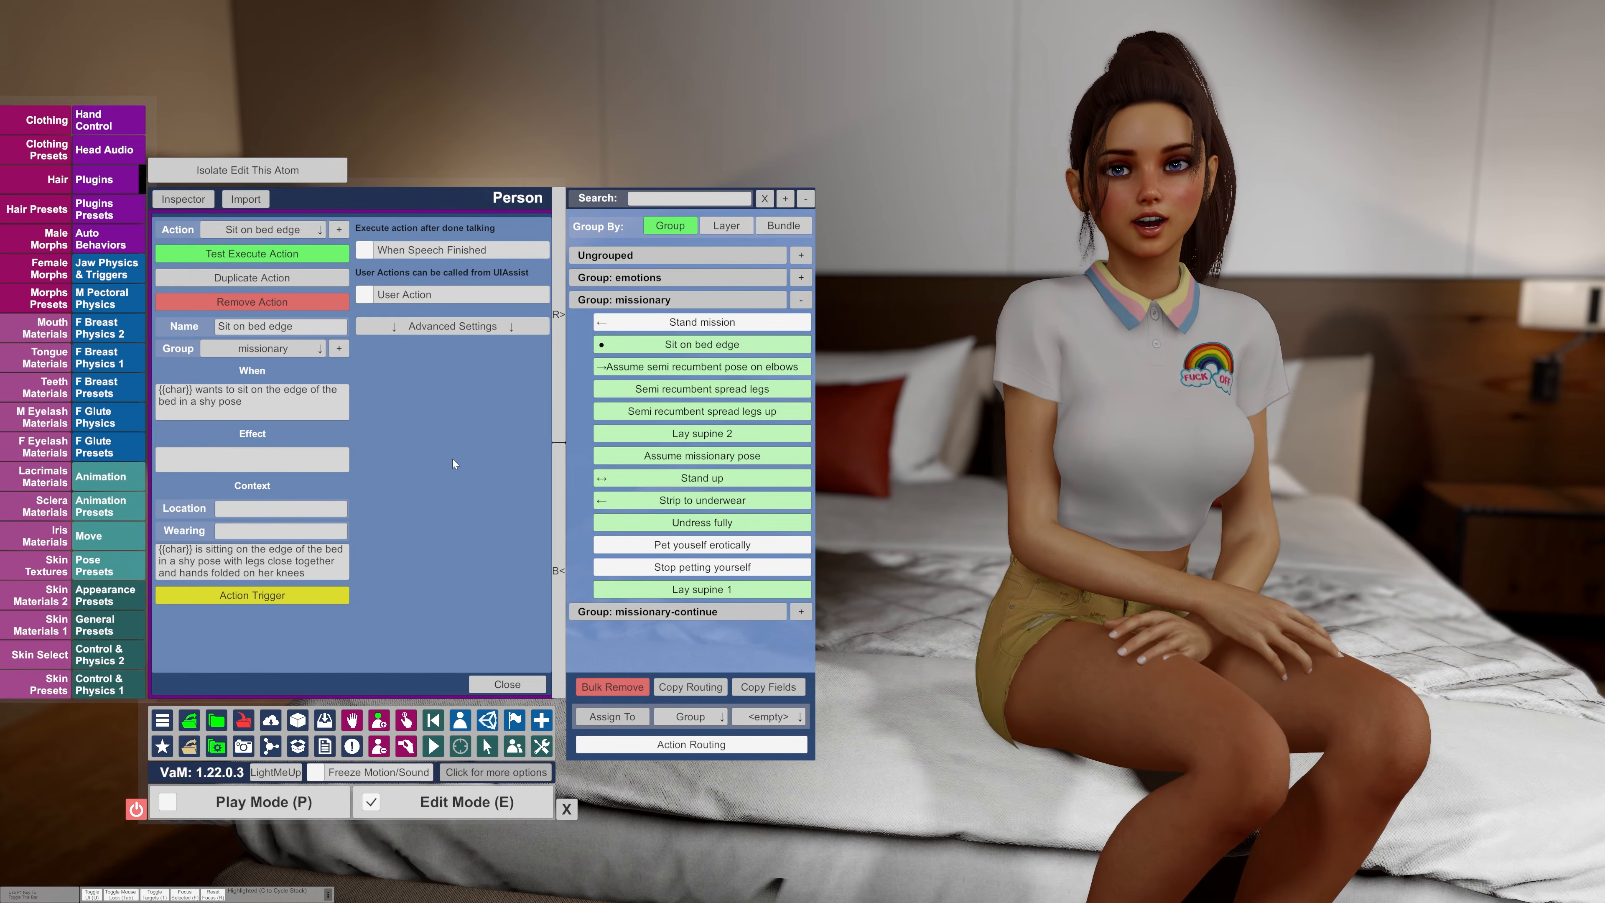
- Examine the advanced settings of the Sit on bed edge action and collapse them again
{"action": "left_click", "coordinate": [455, 330]}
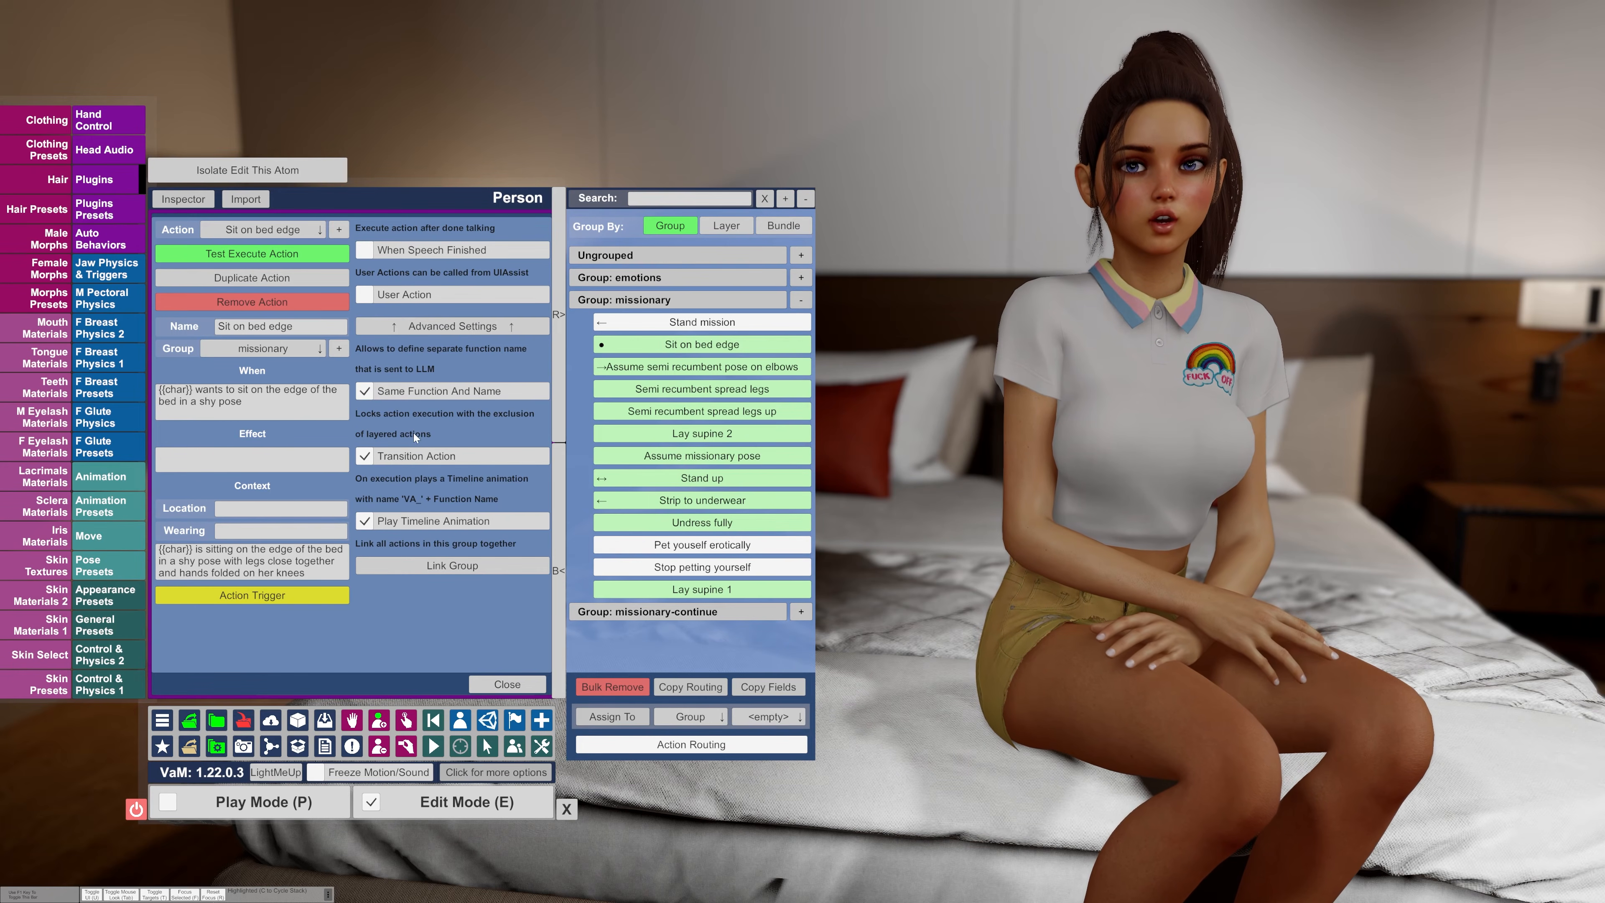
{"action": "left_click", "coordinate": [448, 325]}
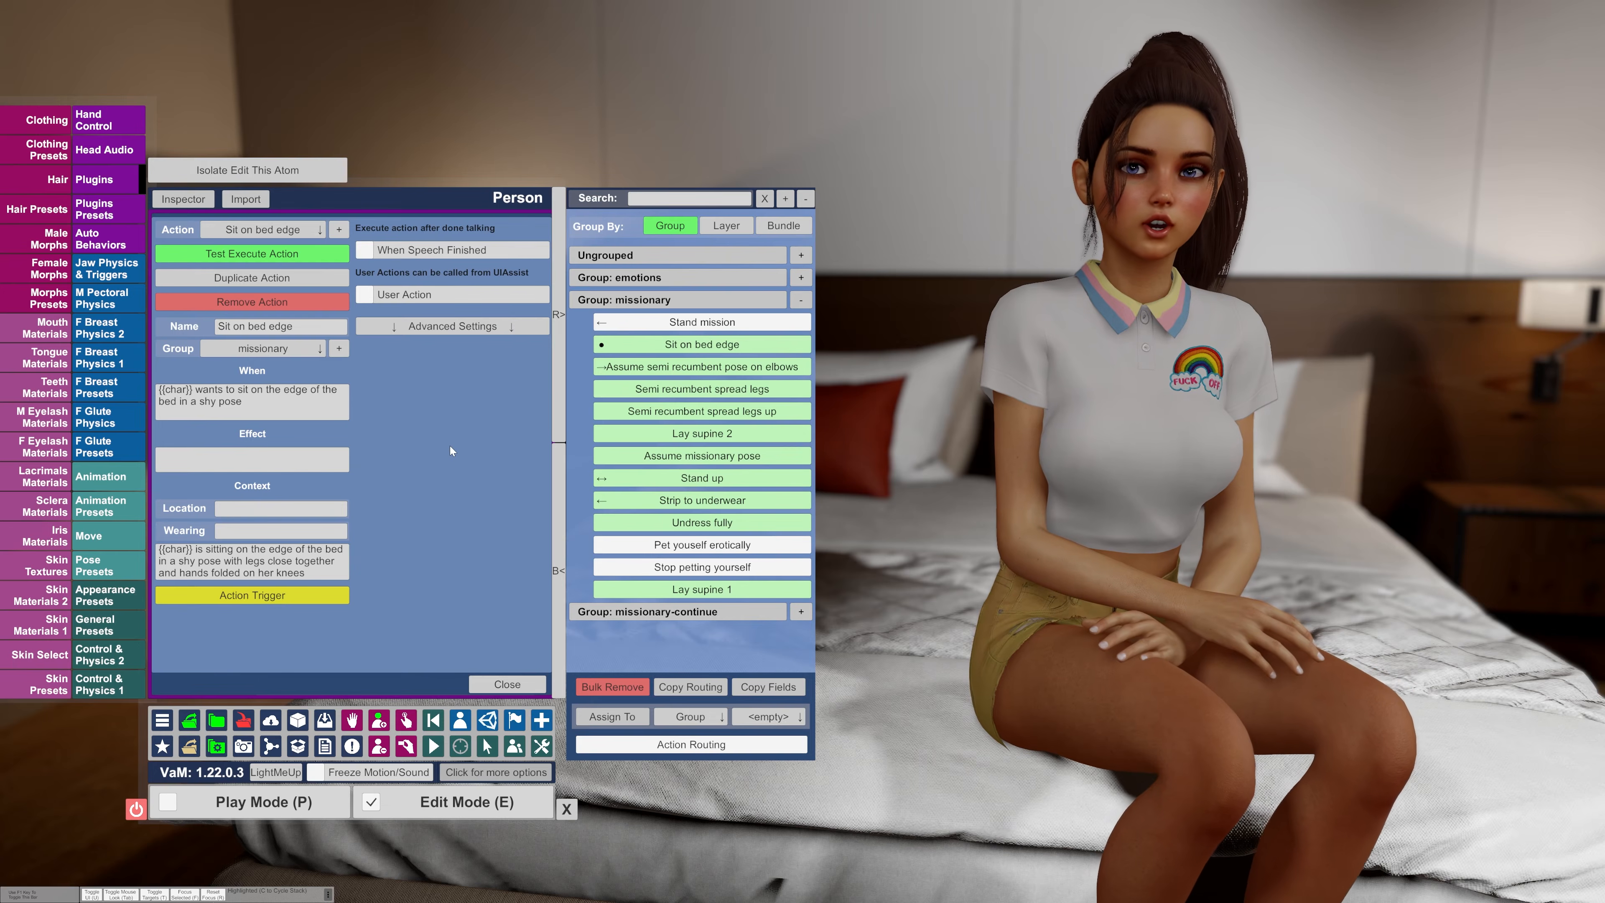
- View the animations in the person's VamTimeline plugin and return to the ActionListManager interface
{"action": "left_click", "coordinate": [502, 683]}
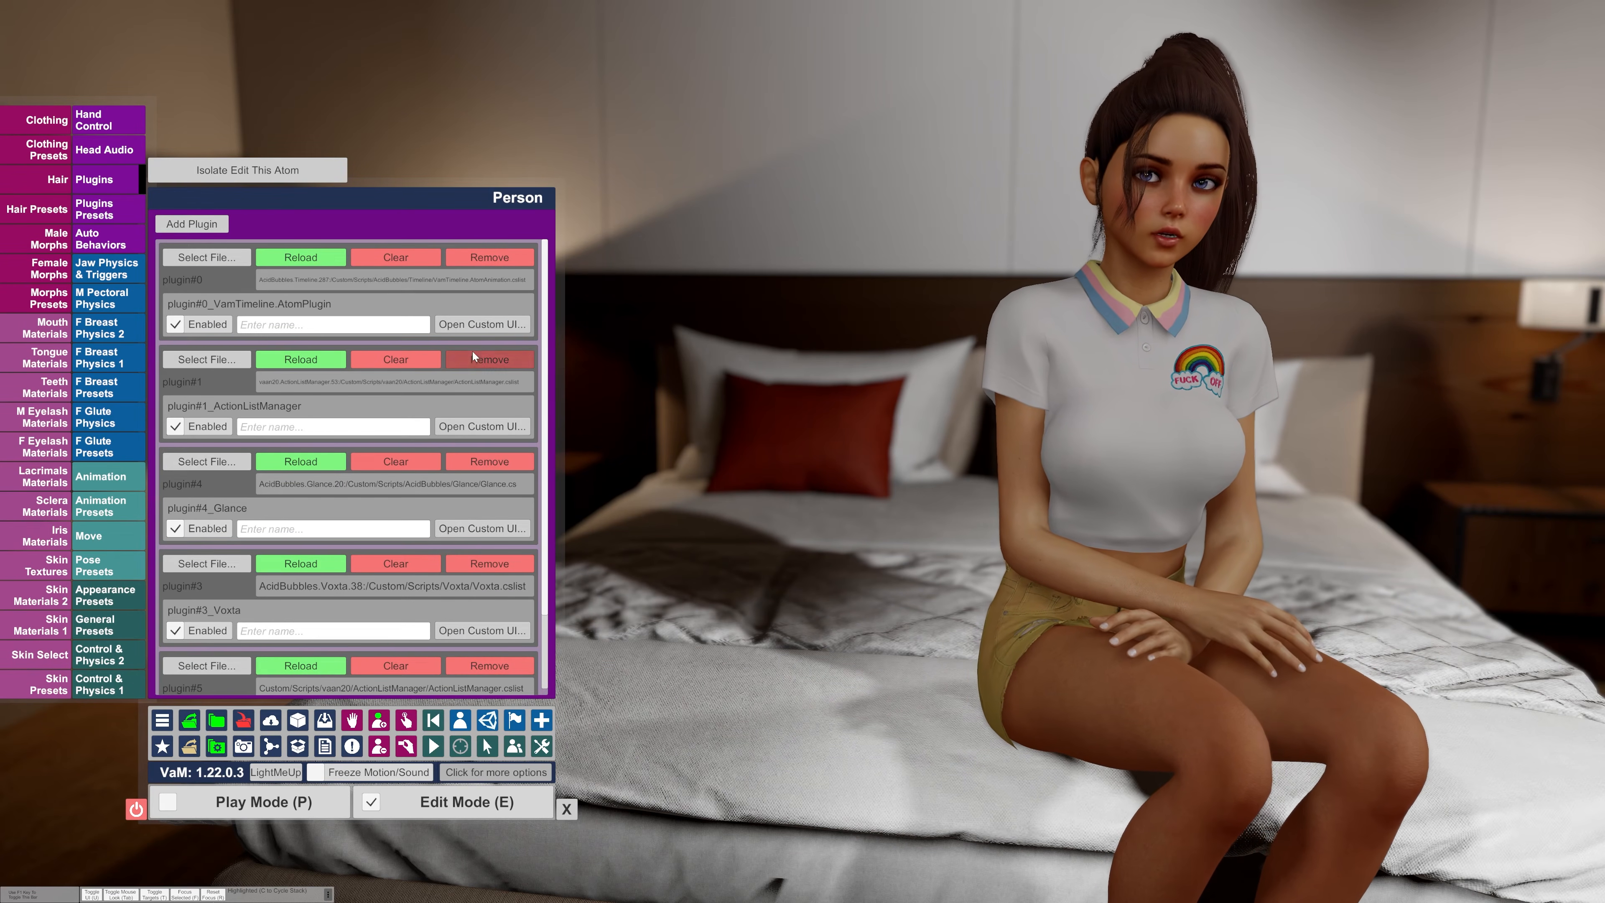
{"action": "left_click", "coordinate": [478, 325]}
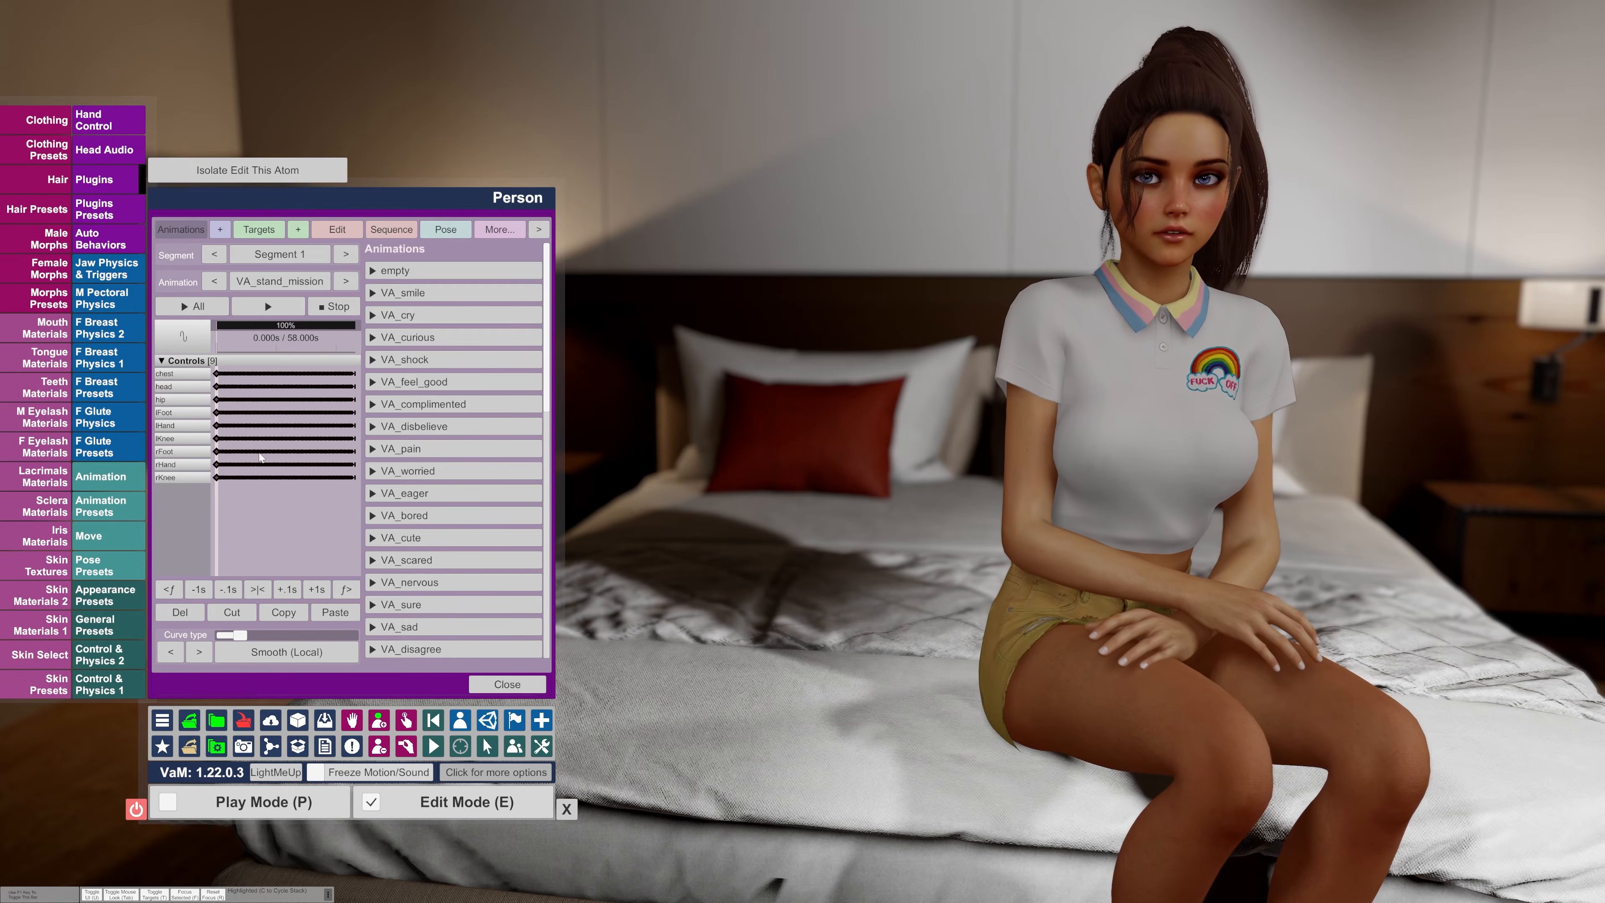
{"action": "left_click", "coordinate": [512, 683]}
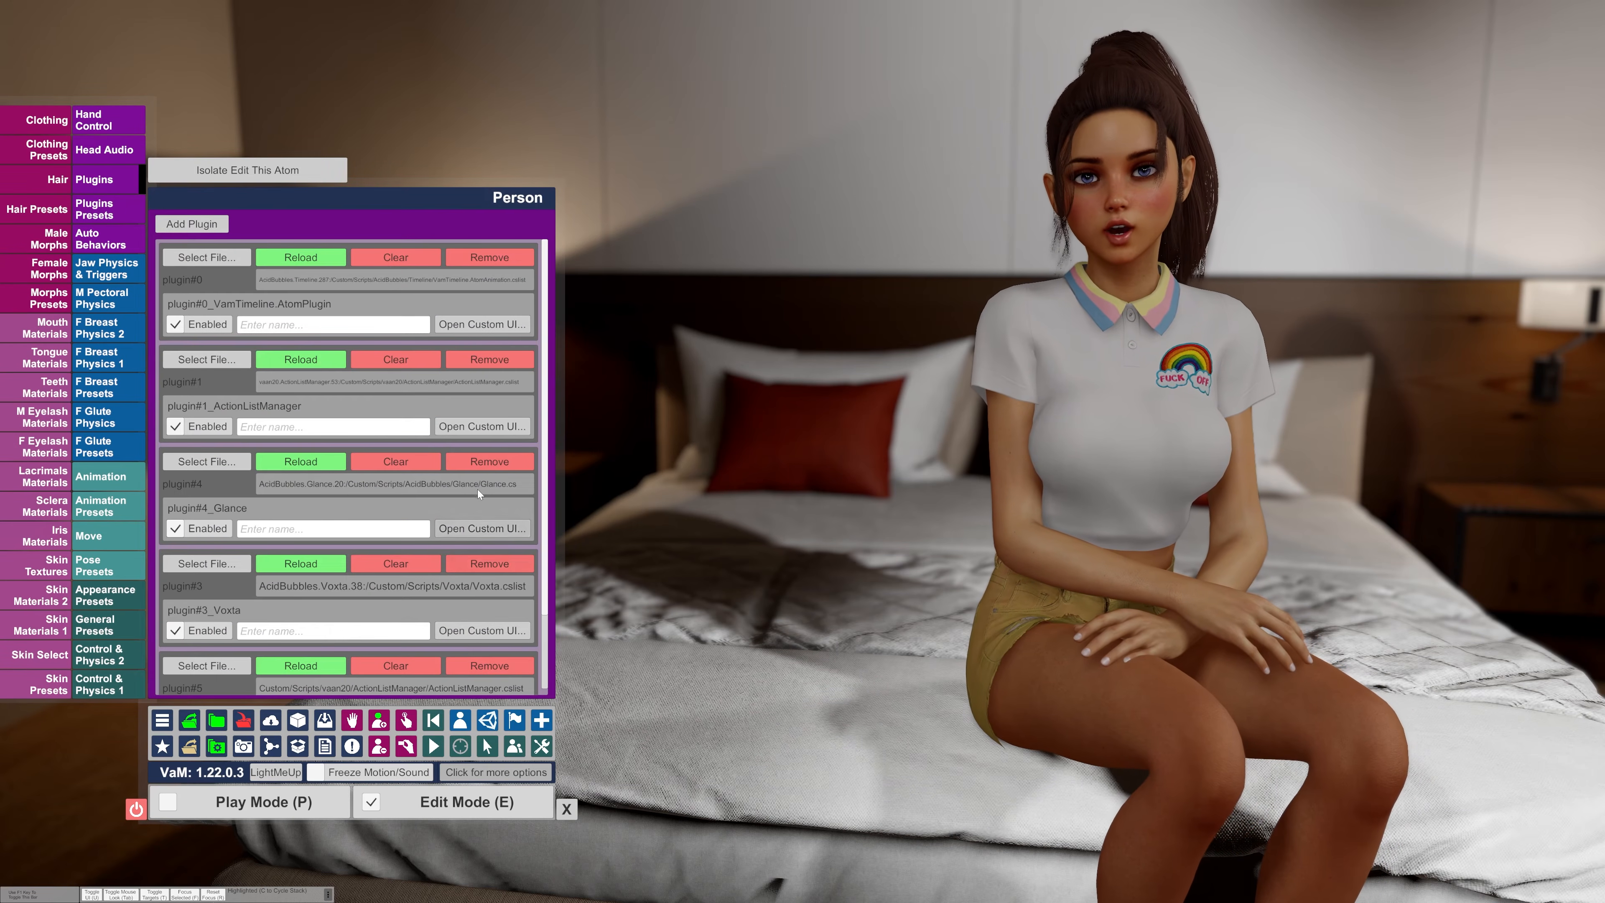
{"action": "left_click", "coordinate": [476, 420]}
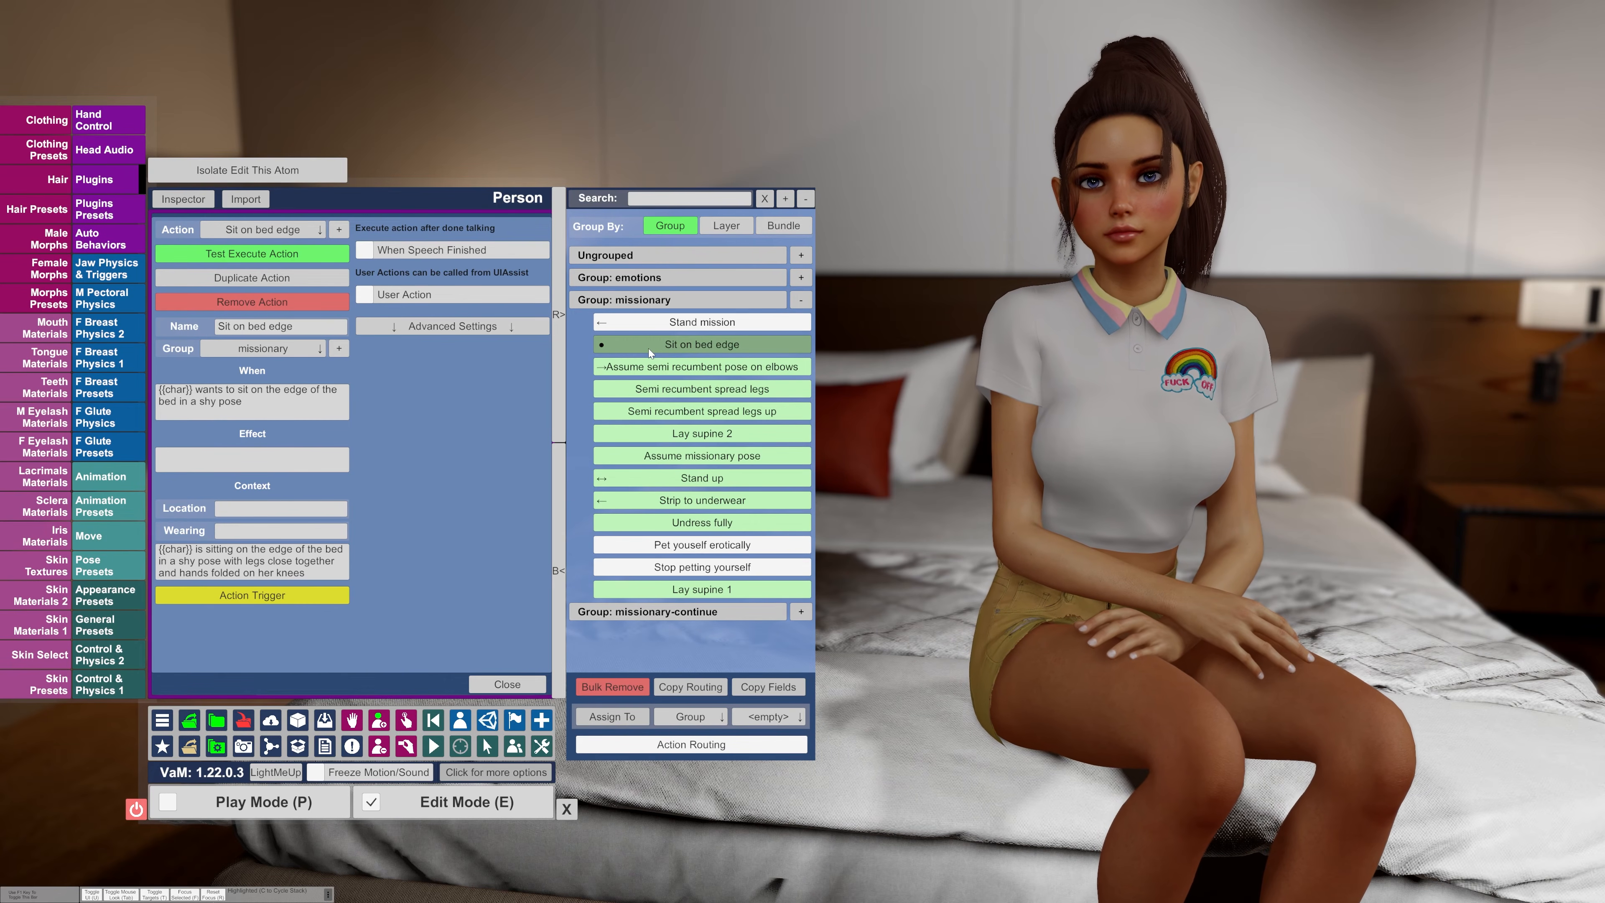
- Test-execute the Stand up action followed by the Sit on bed edge action
{"action": "left_click", "coordinate": [680, 482]}
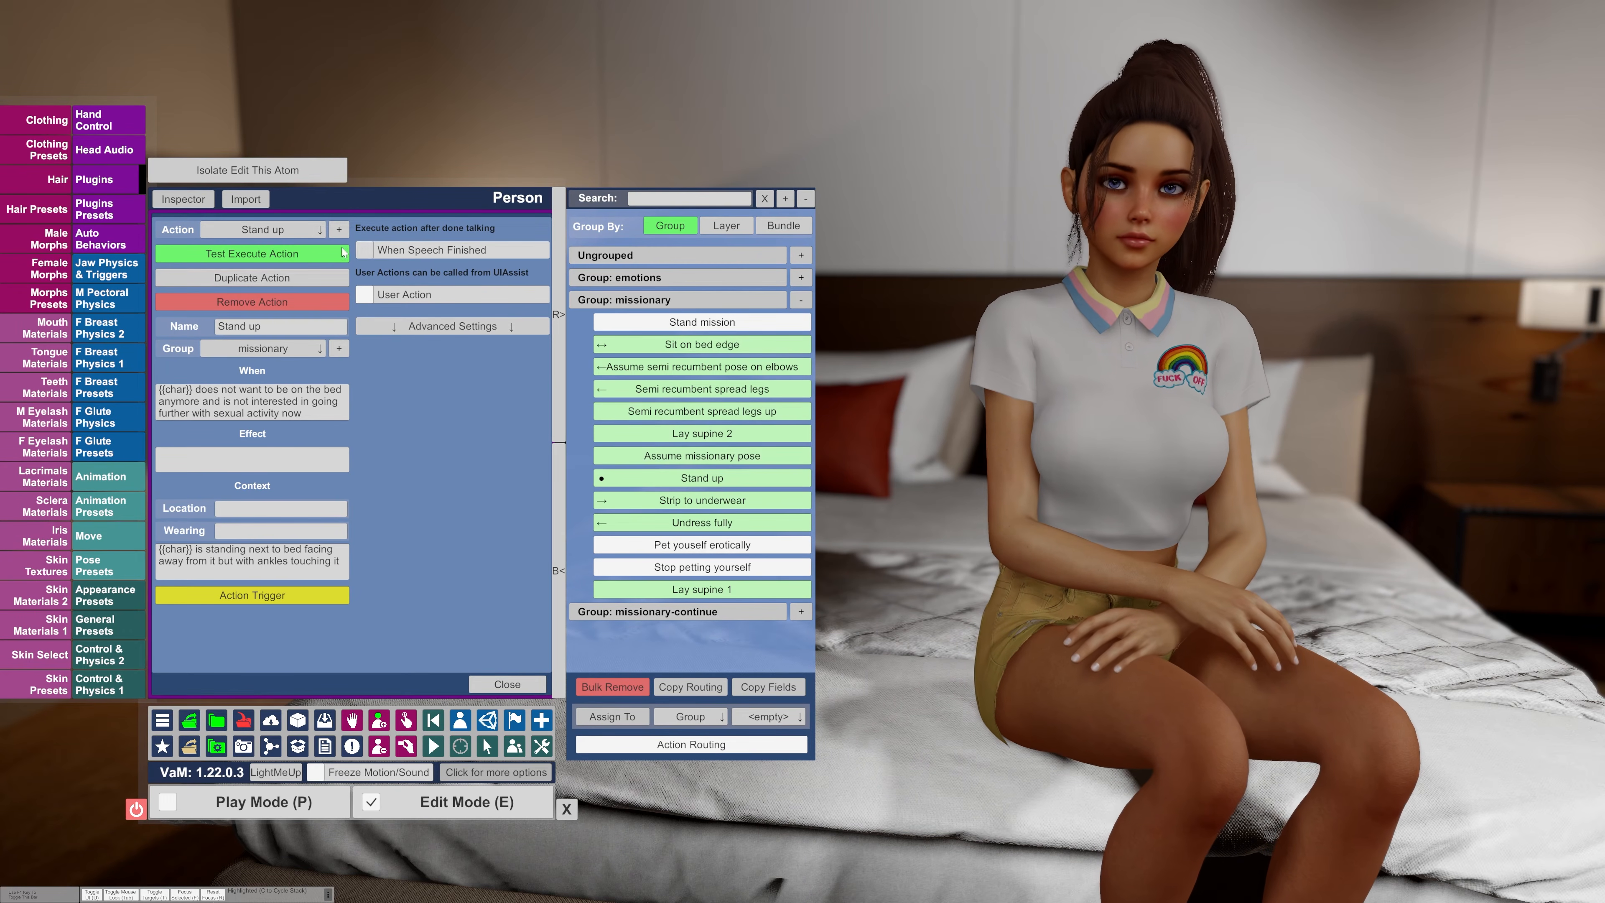
{"action": "left_click", "coordinate": [319, 253]}
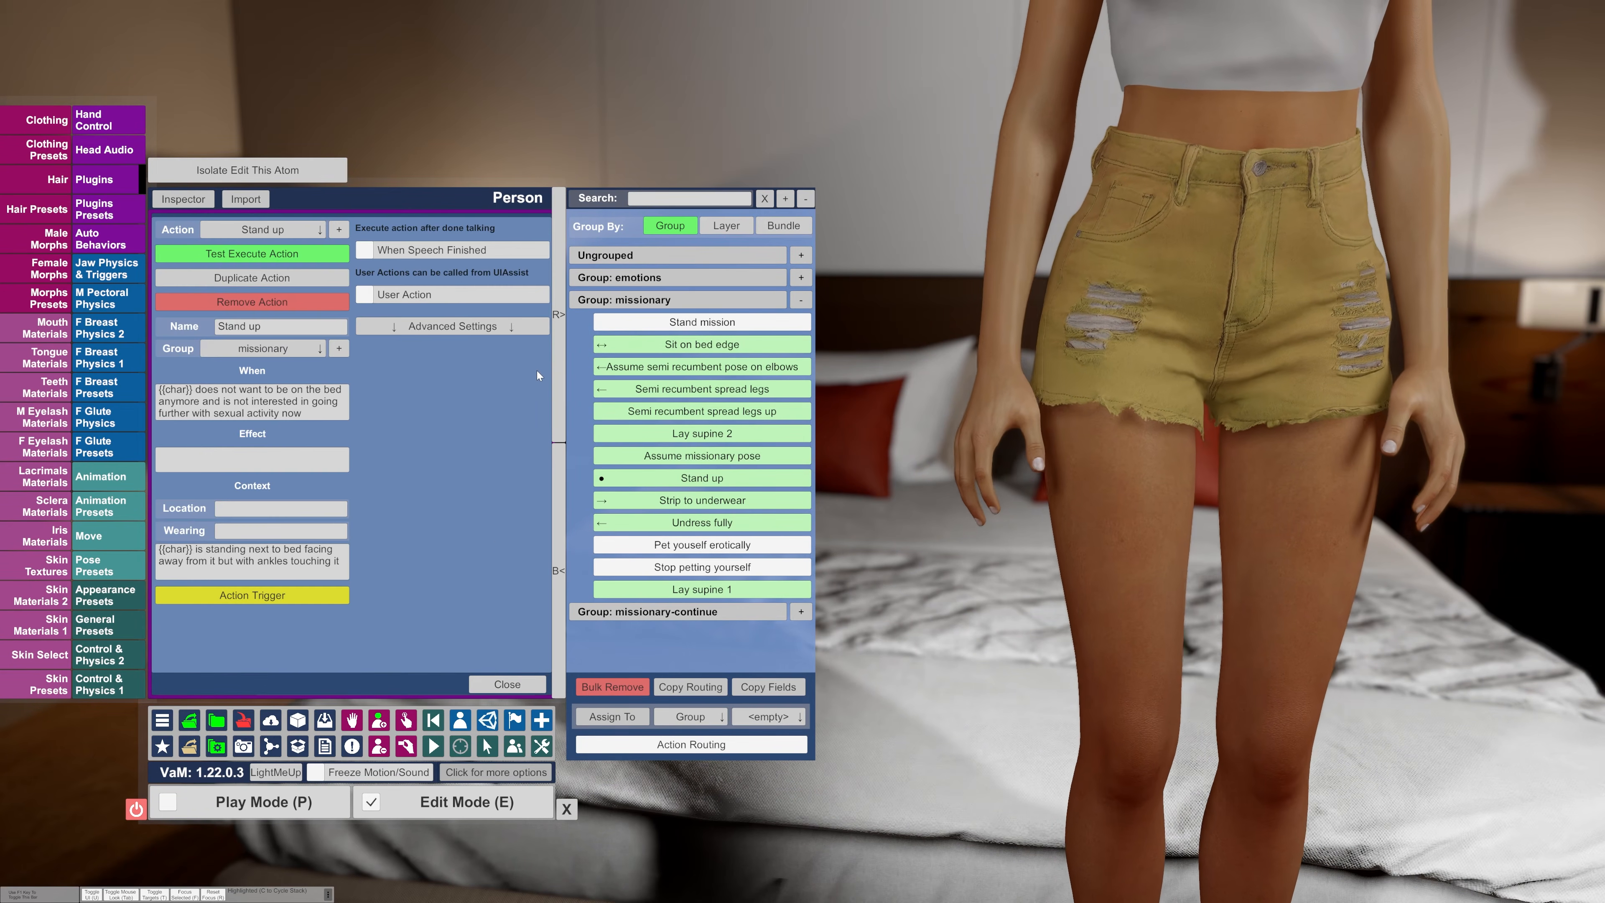
{"action": "left_click", "coordinate": [628, 348]}
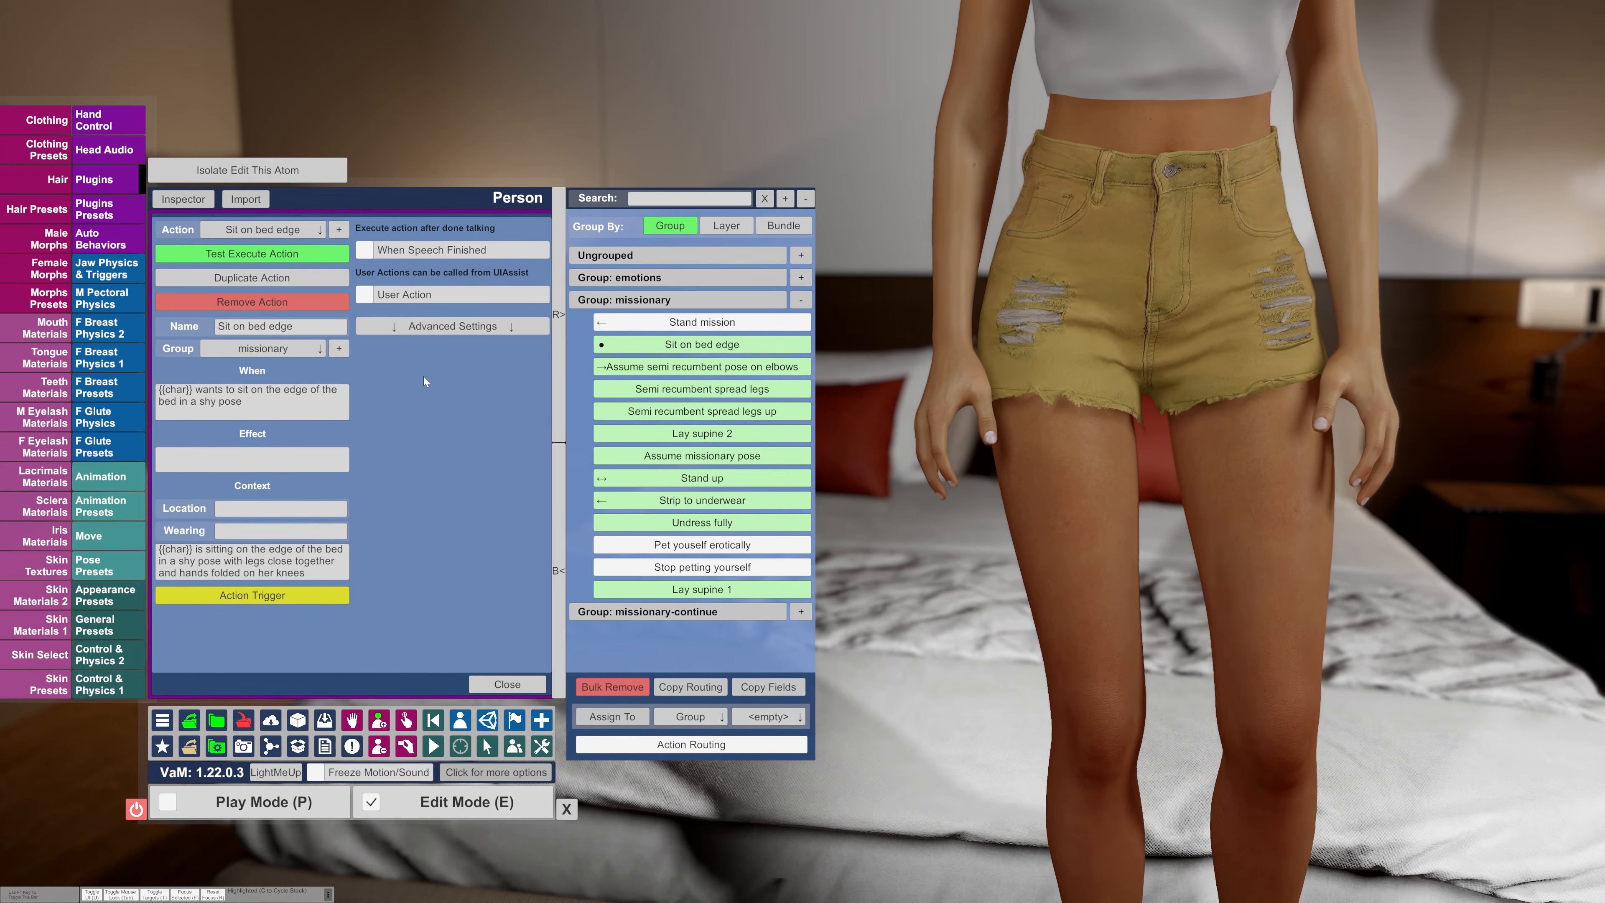
{"action": "left_click", "coordinate": [299, 259]}
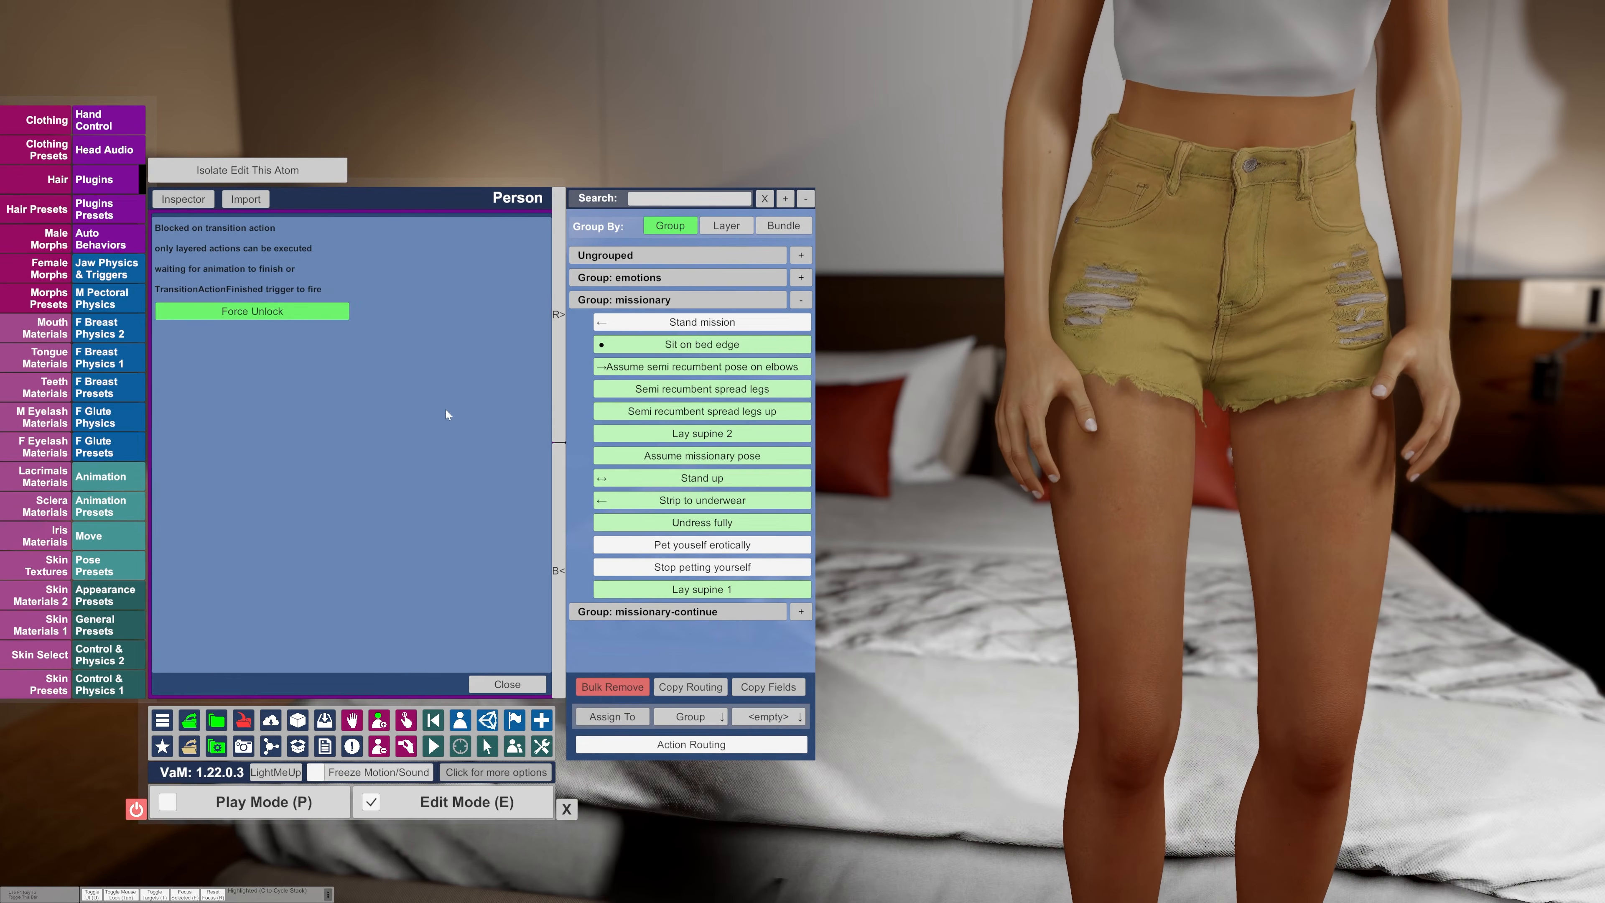